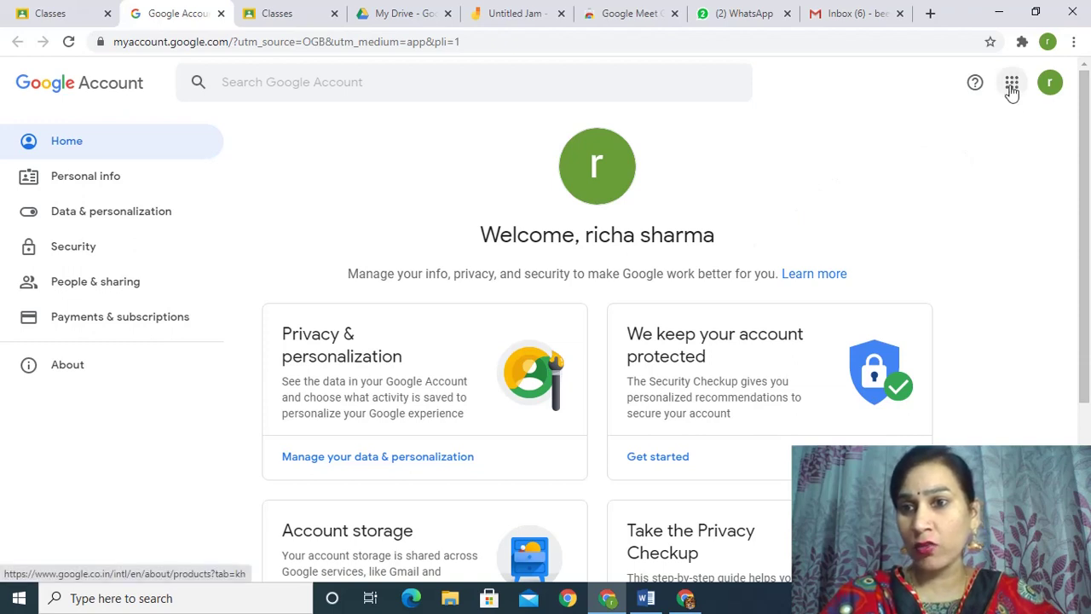
Open Google Classroom from the Google apps list and close the duplicate Classes page.
left_click(1011, 84)
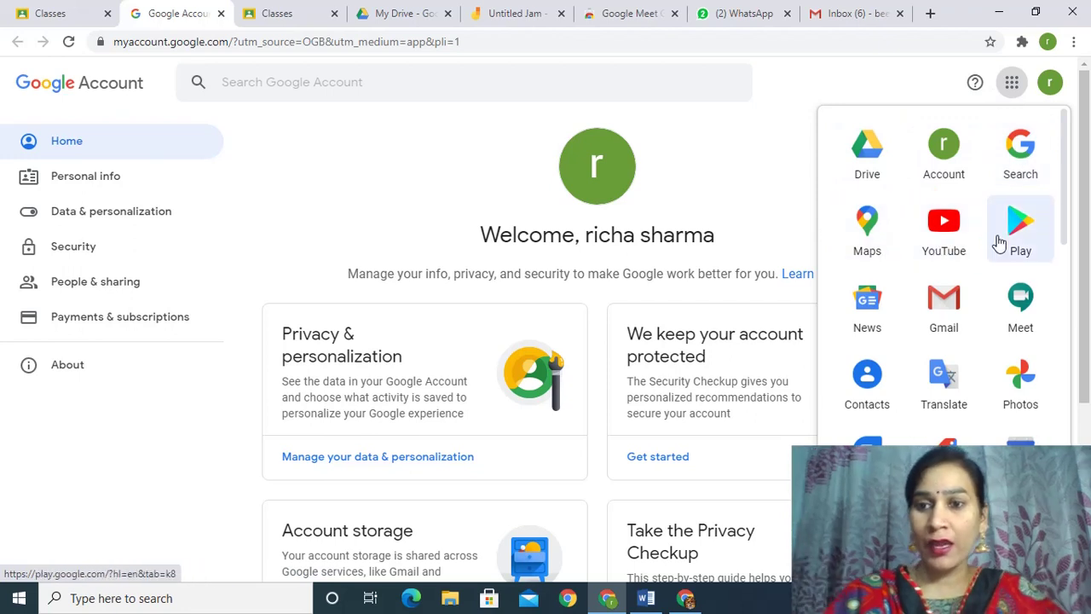
scroll(1046, 332, "down", 5)
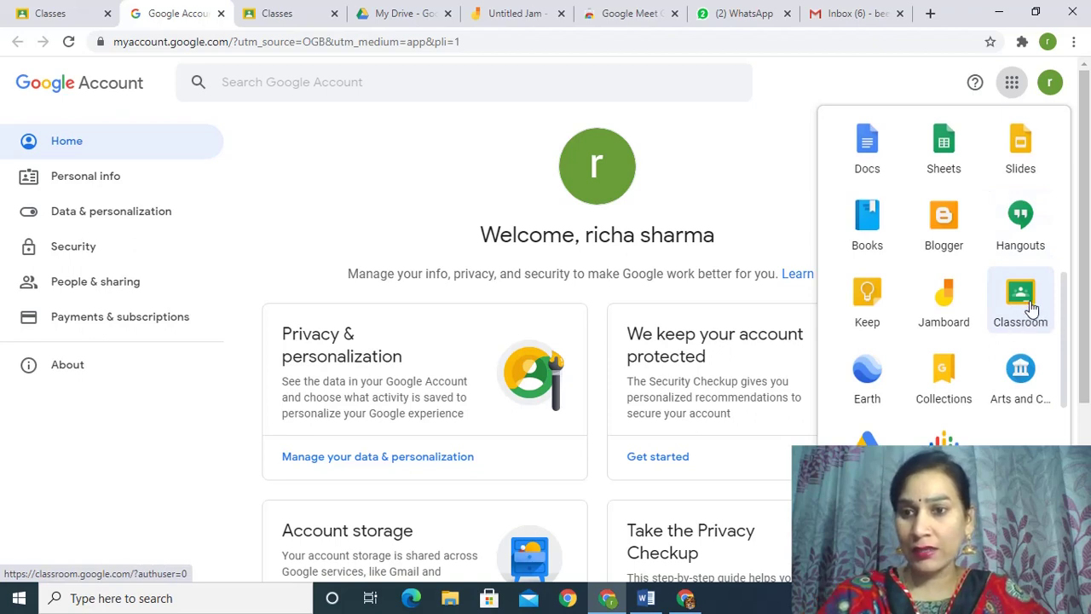
left_click(1029, 303)
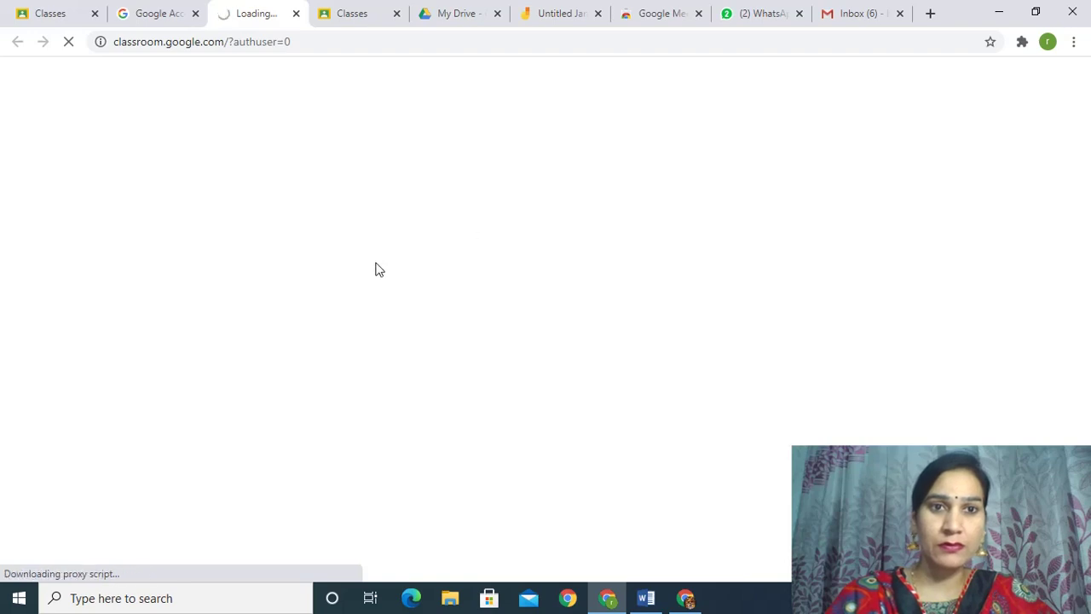
left_click(397, 13)
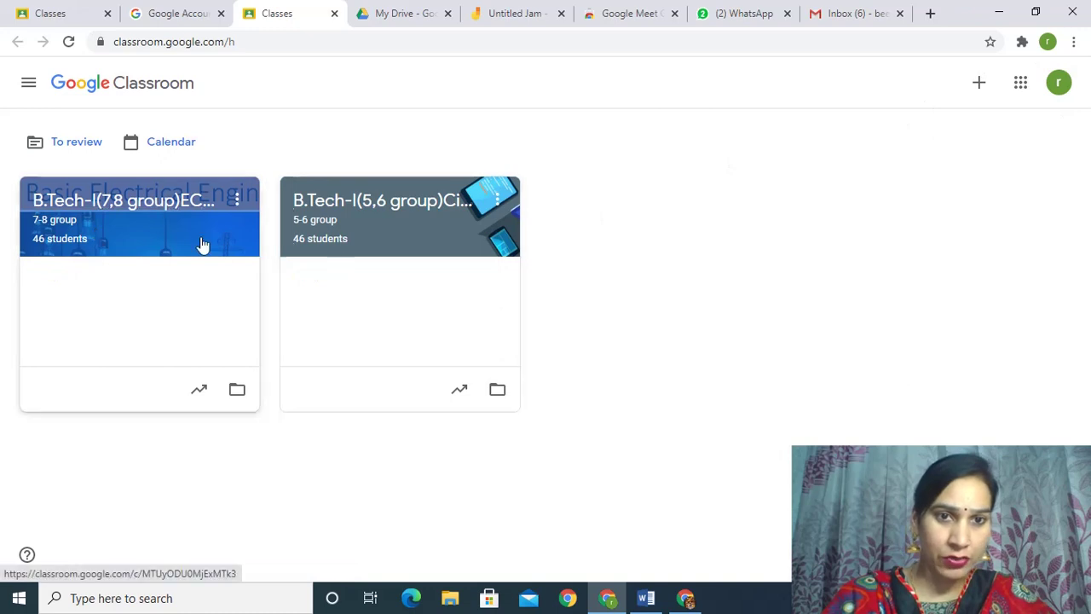
Start creating a new class and accept the notice about using Classroom at a school with students.
left_click(980, 89)
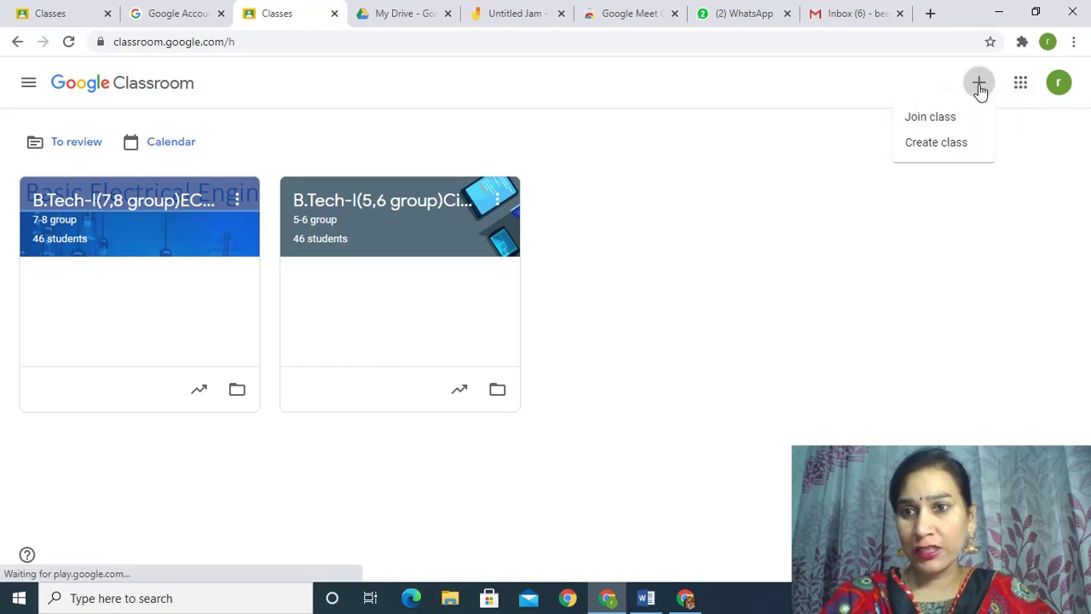
left_click(932, 145)
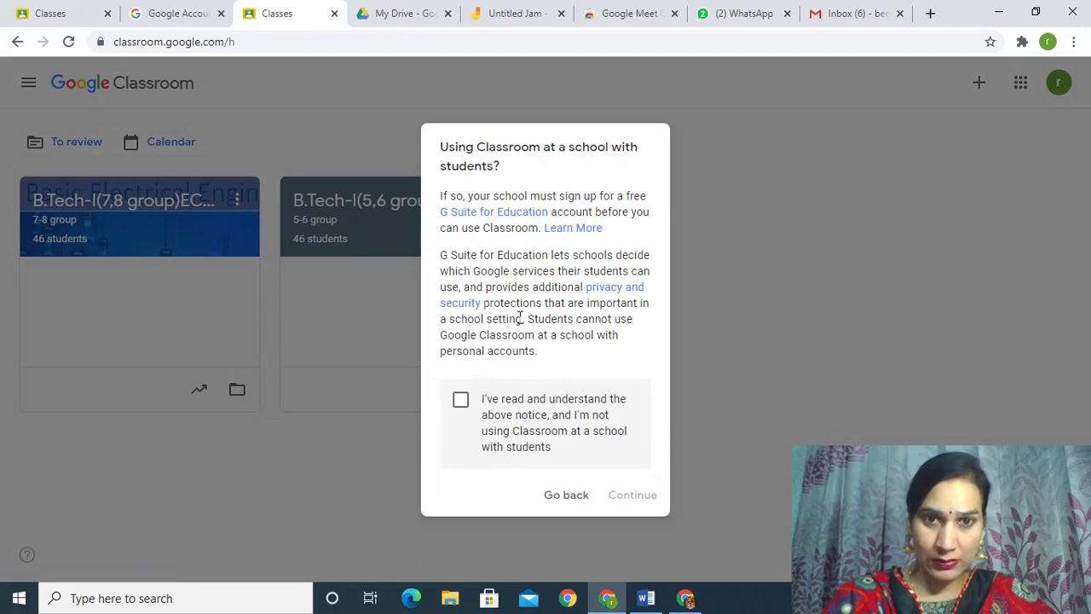
left_click(461, 400)
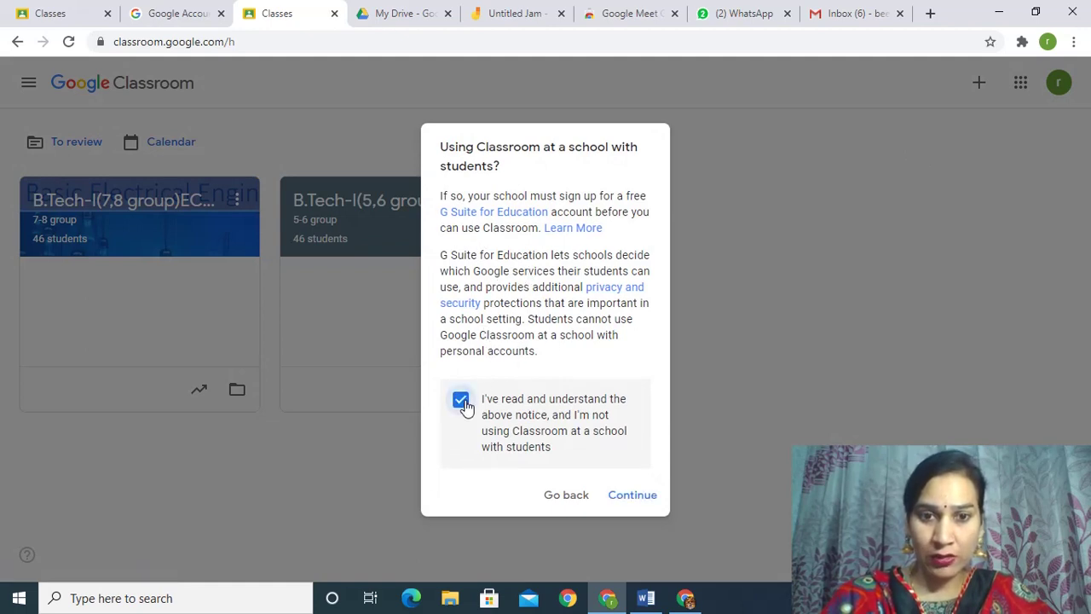
left_click(629, 503)
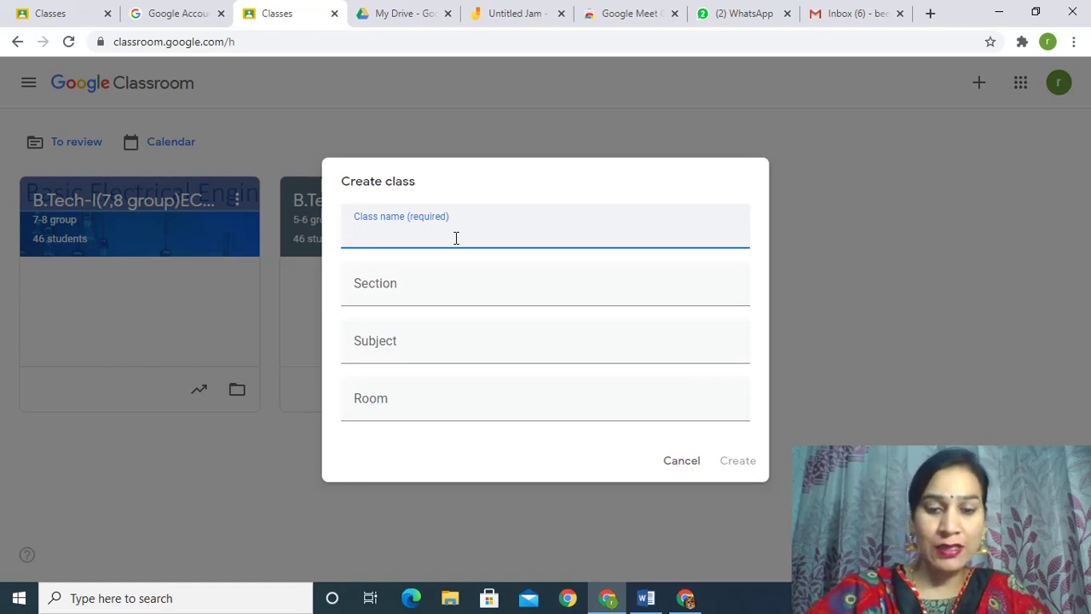
Enter B.TEch-I ECE as the class name and A1,A2,A3 as the section.
type("B.T")
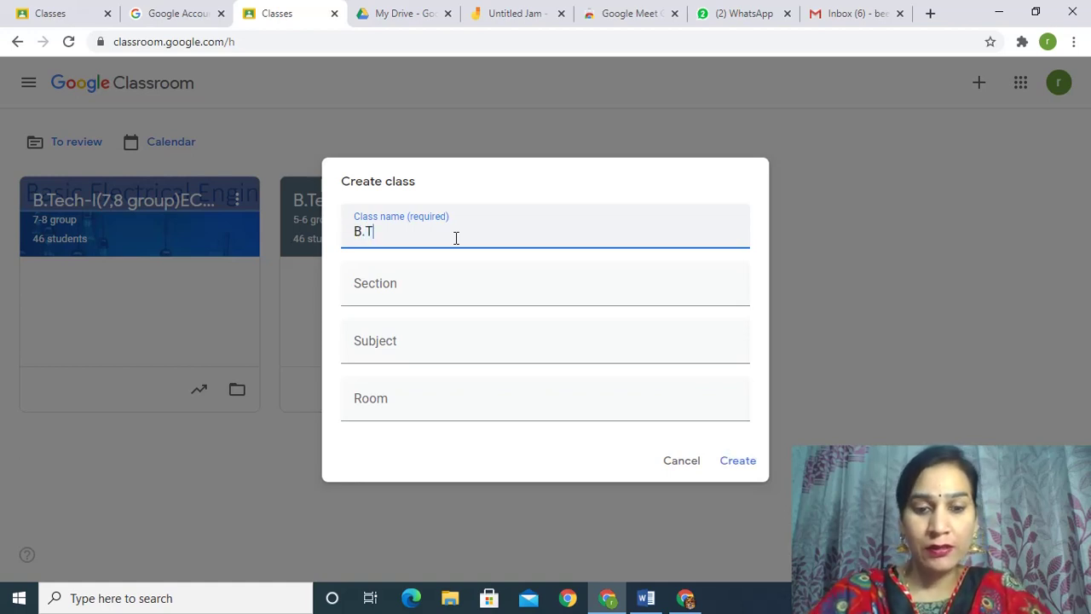
type("Ech-")
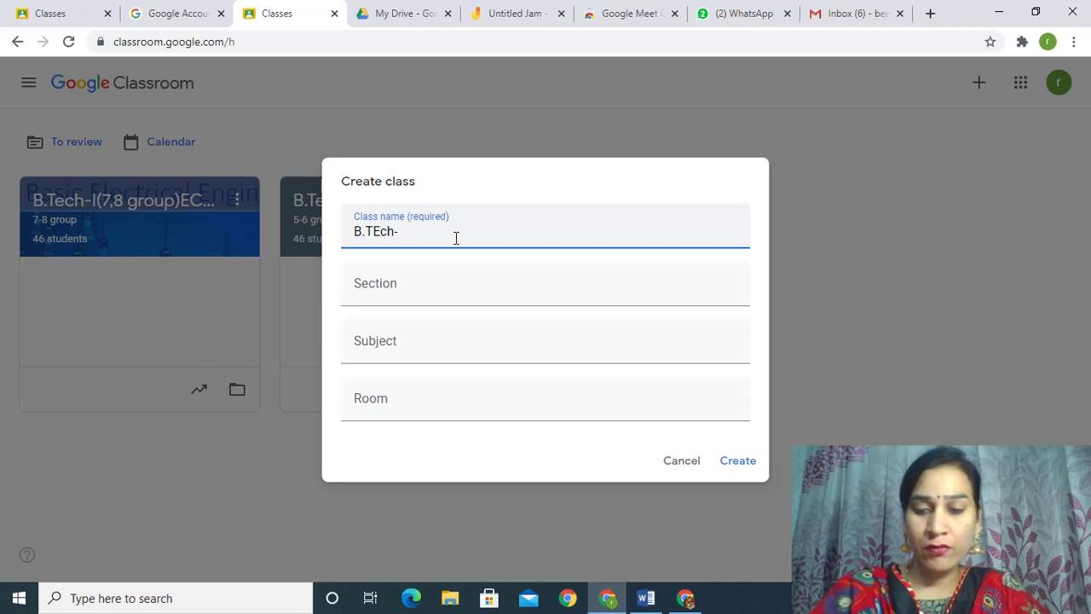
type("I")
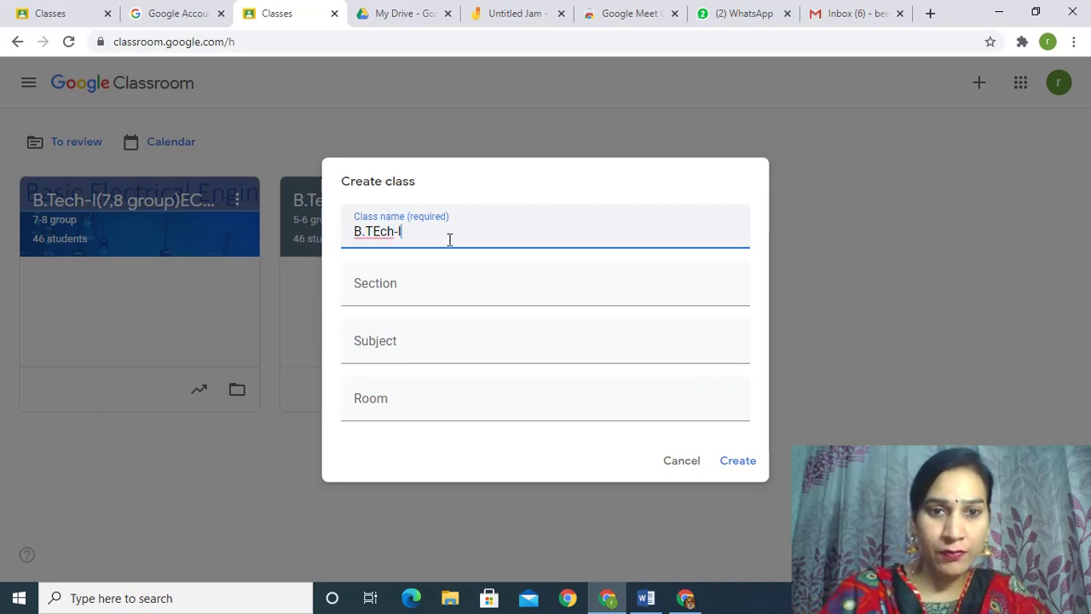
type(" ECE")
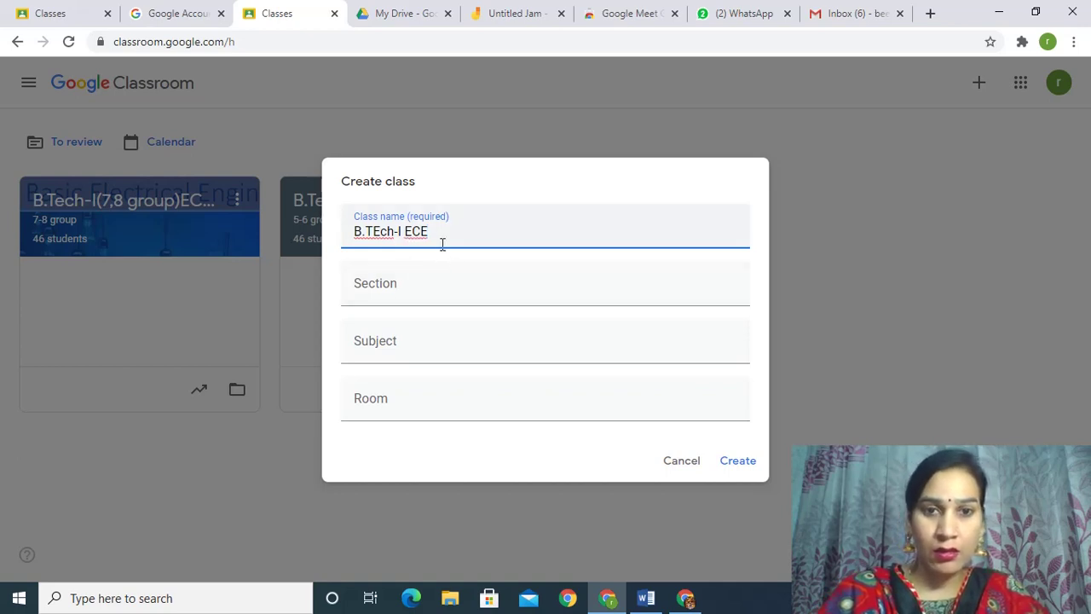
left_click(424, 288)
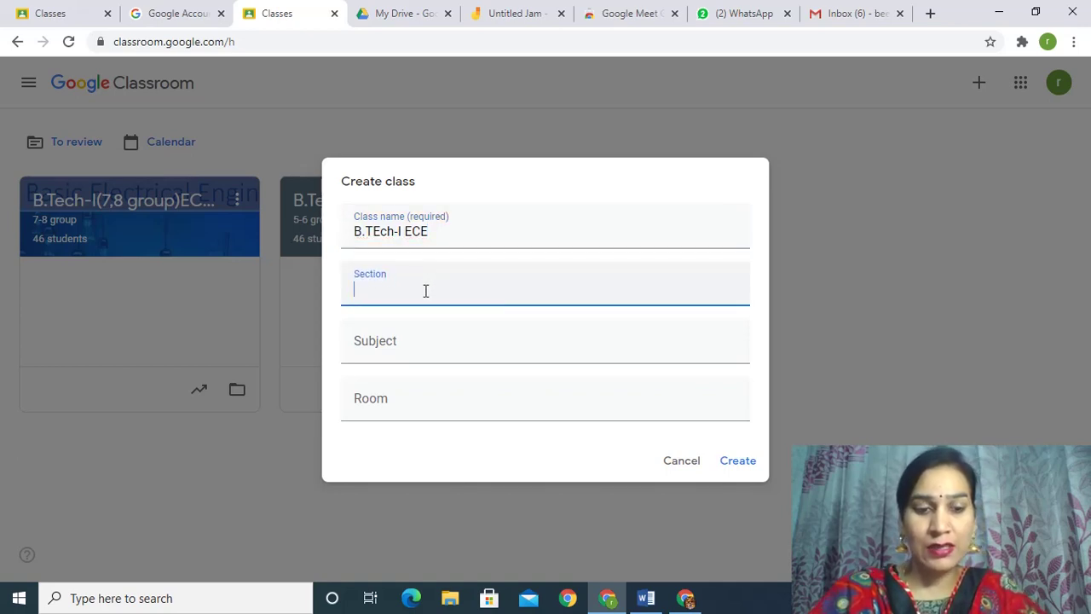
type("A1")
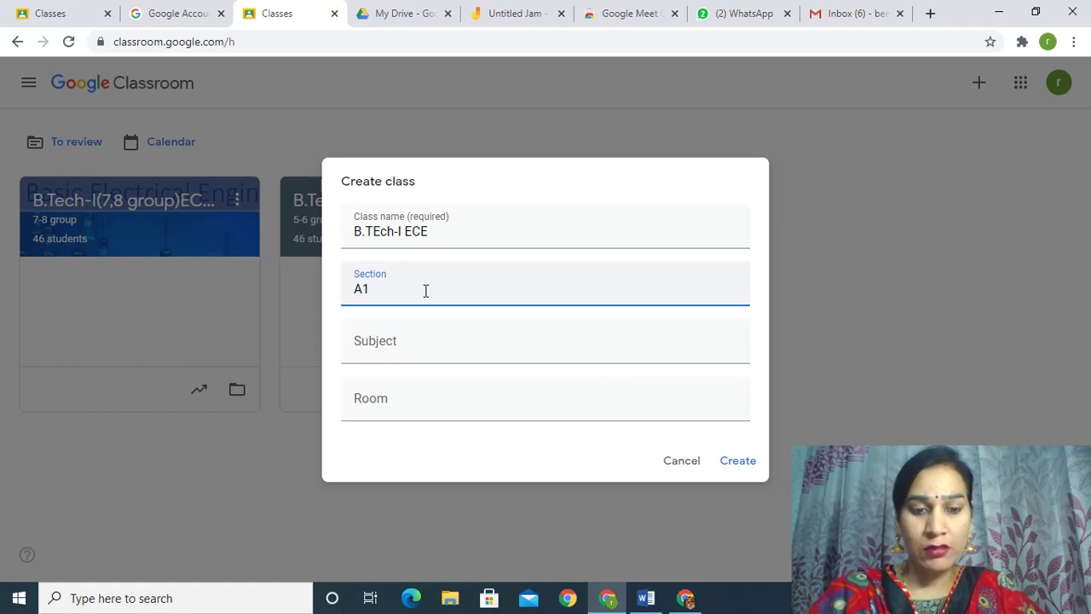
type(",A2")
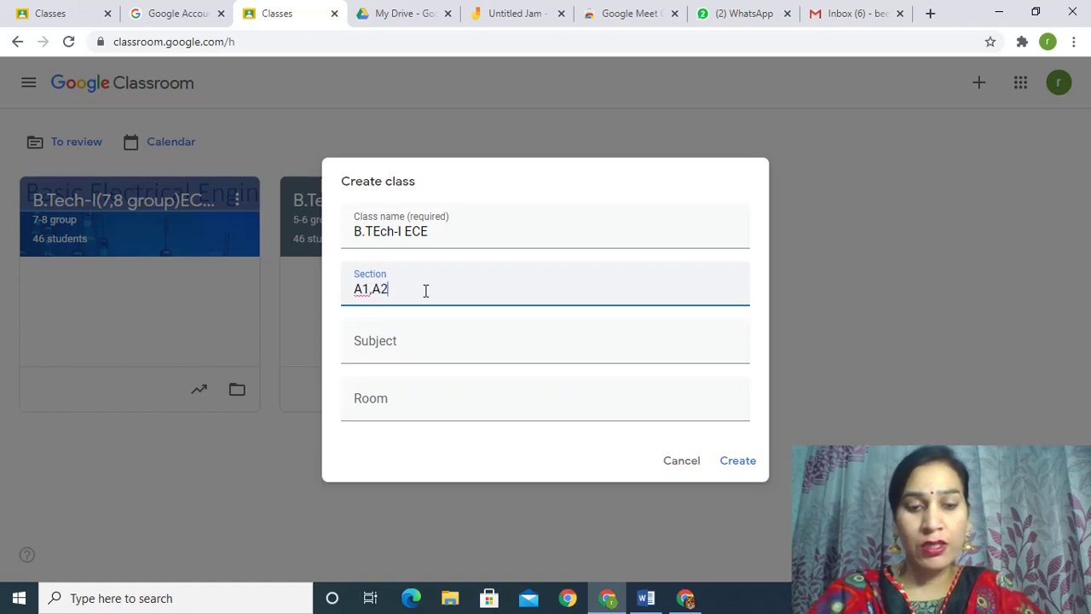
type(",A3")
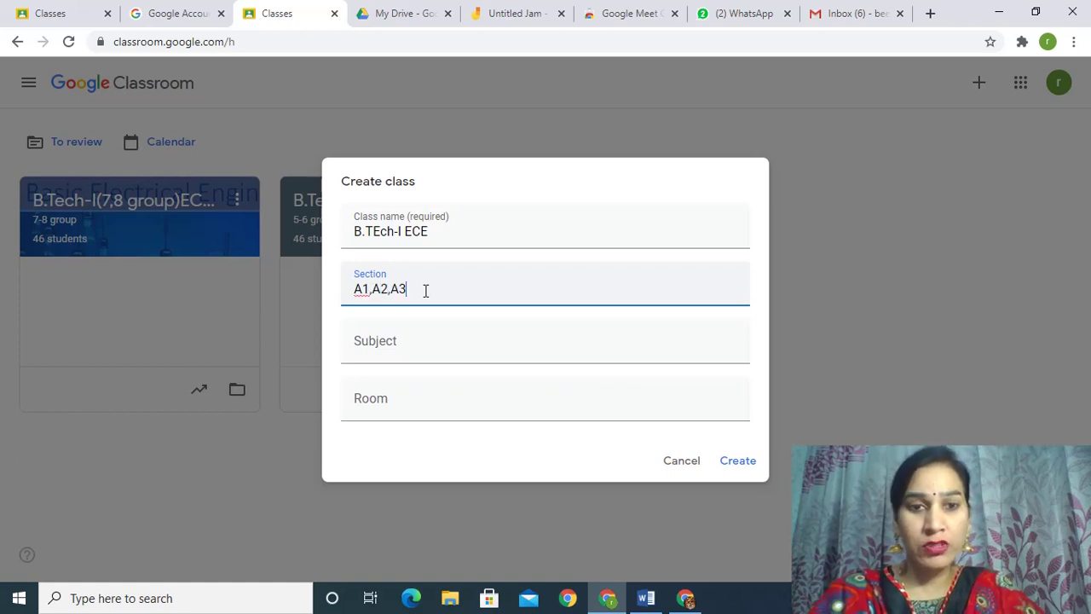
Enter BEELab as the subject of the new class.
left_click(415, 344)
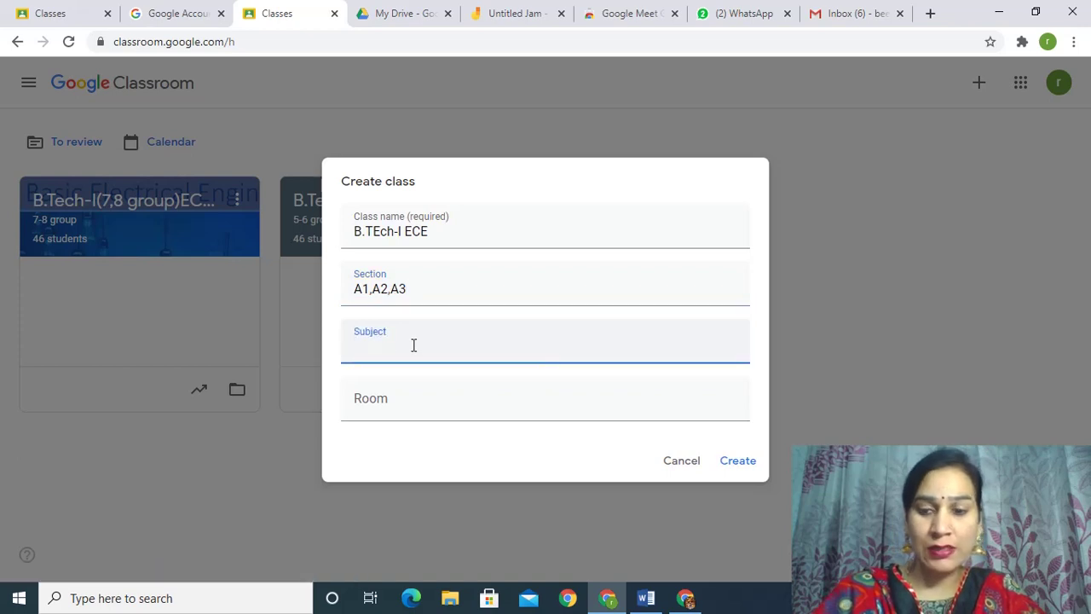
type("BEEE")
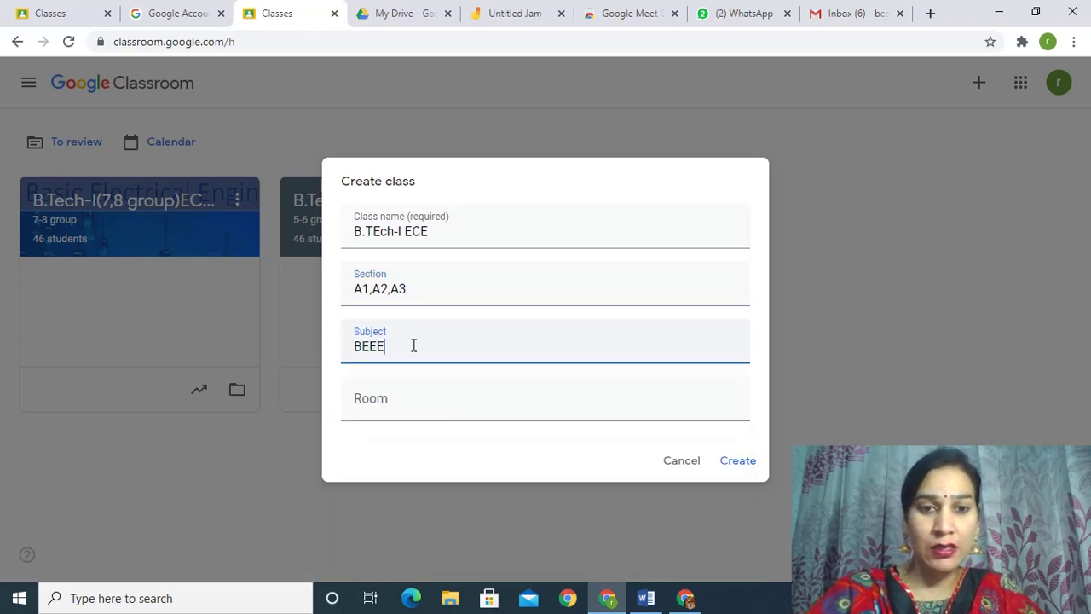
key("BackSpace")
key("ctrl+End")
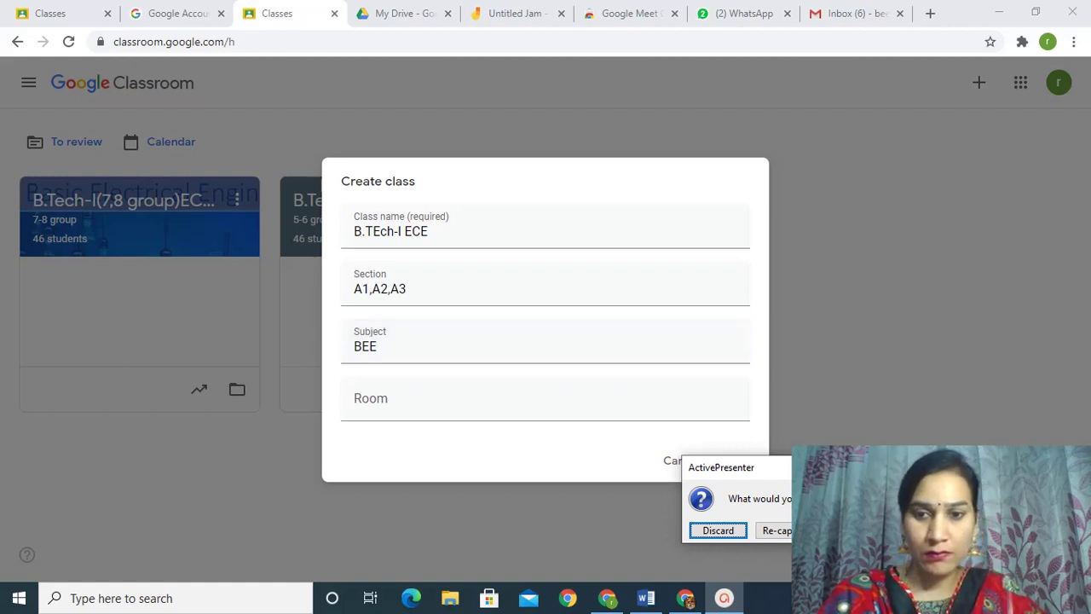
key("Return")
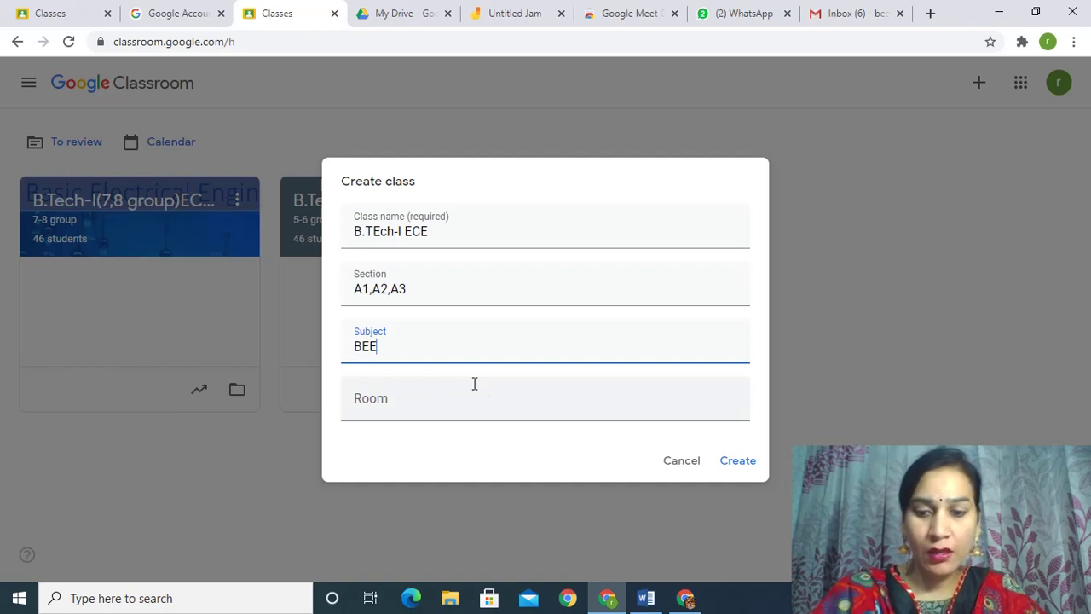
type("Lab")
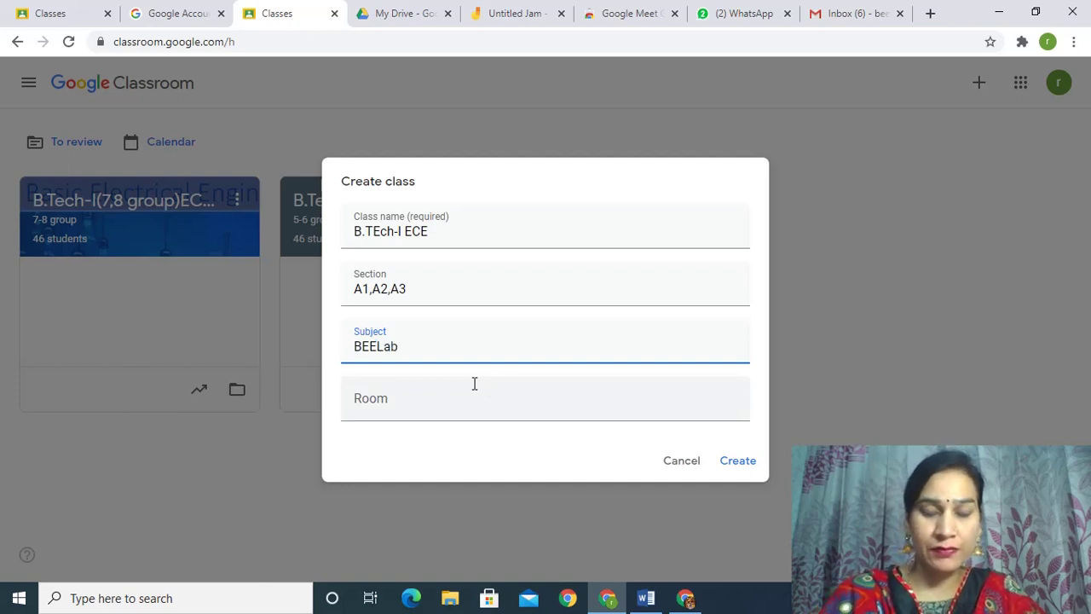
Enter online class as the room and create the class.
left_click(445, 414)
type("o")
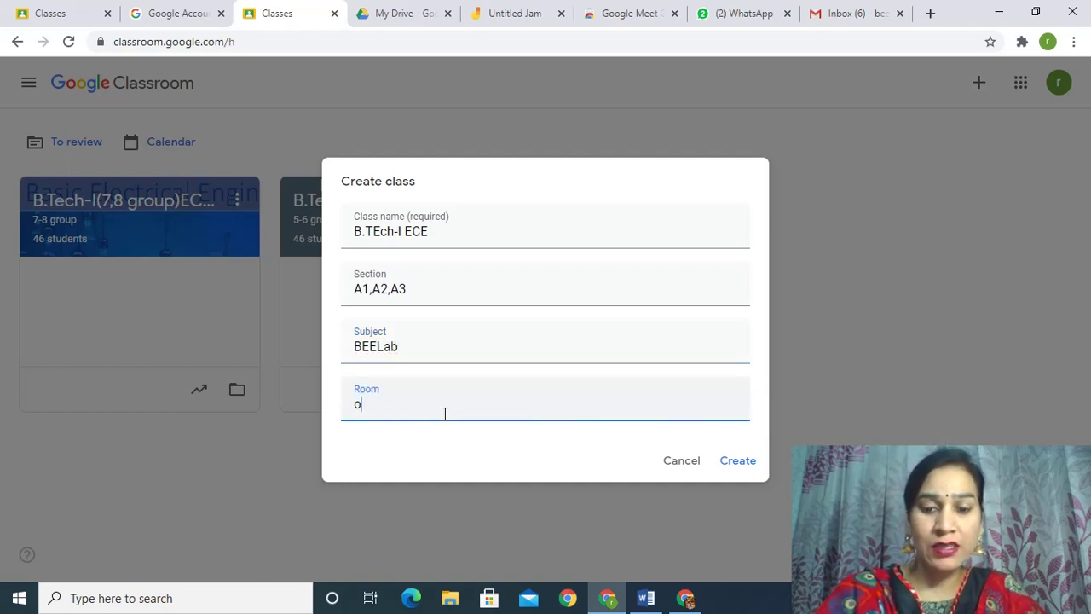
type("nline")
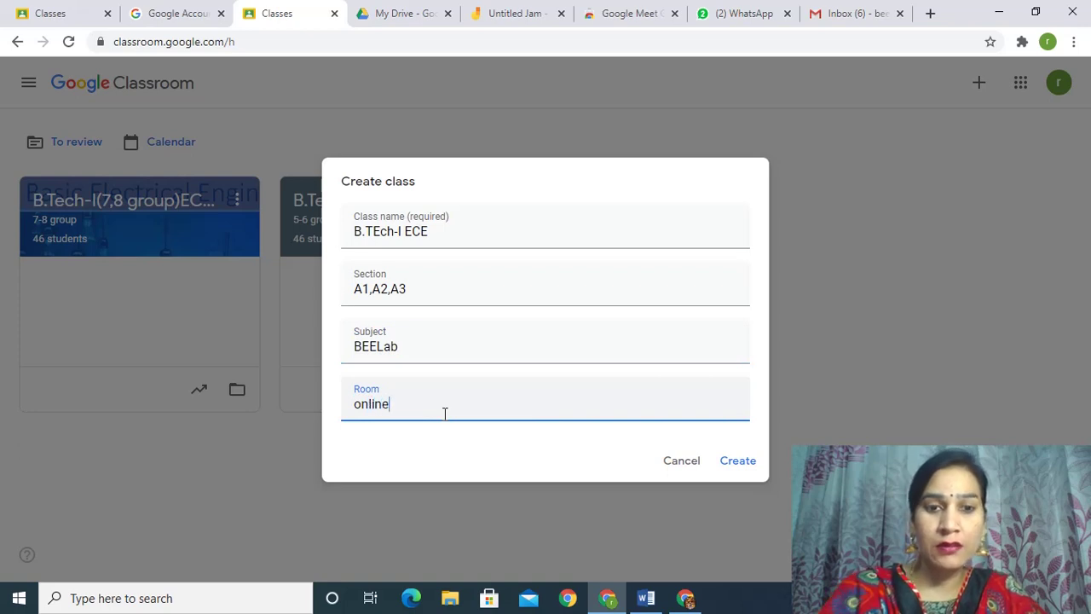
type(" class")
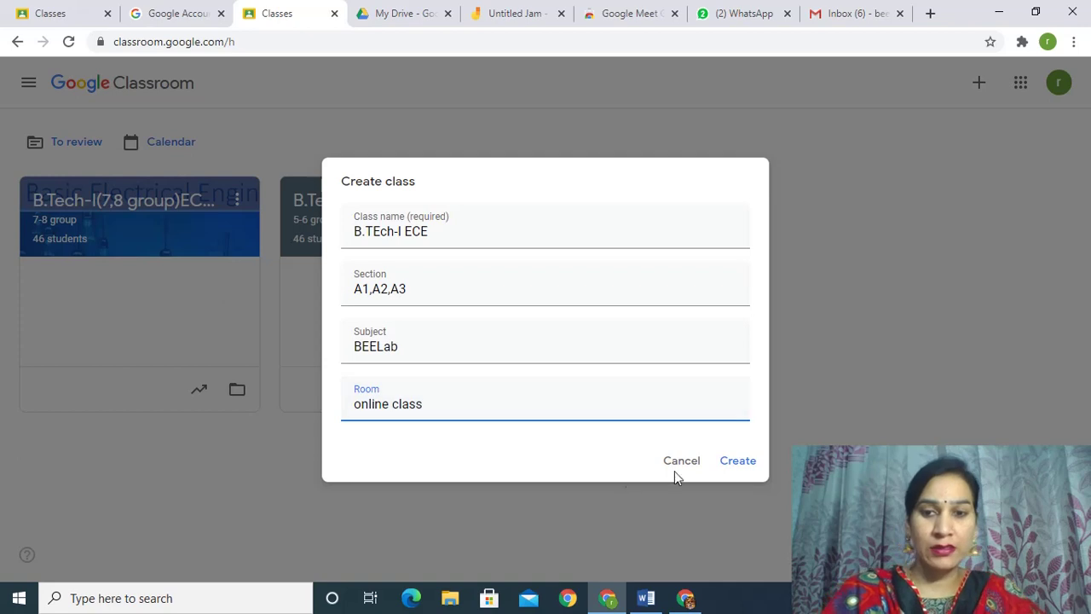
left_click(739, 464)
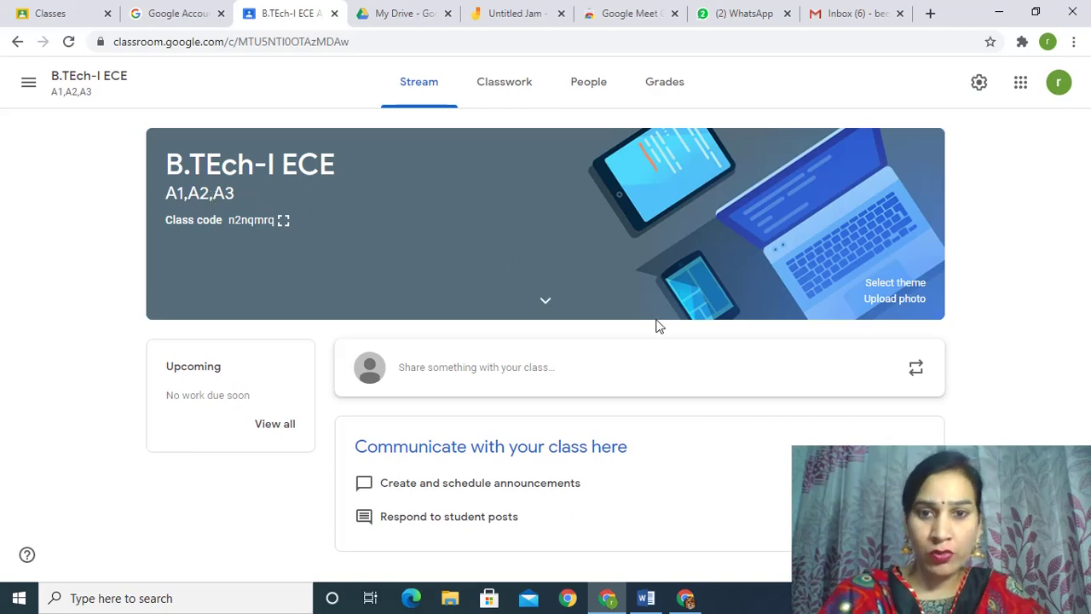
Show the subject and room details on the class banner, and correct the class name to B.Tech-I ECE in the class settings.
left_click(543, 305)
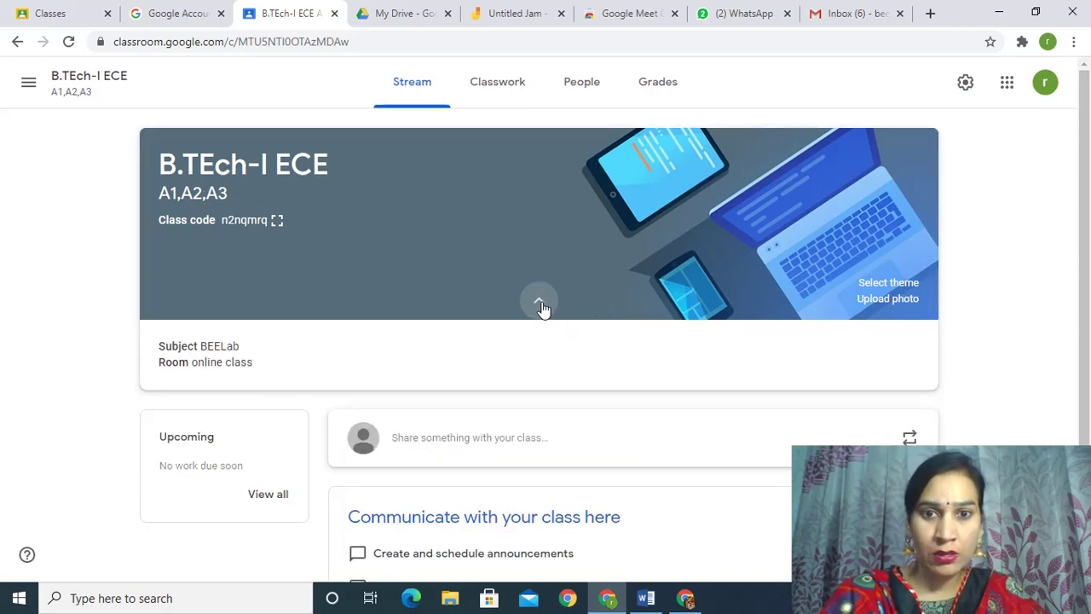
left_click(964, 89)
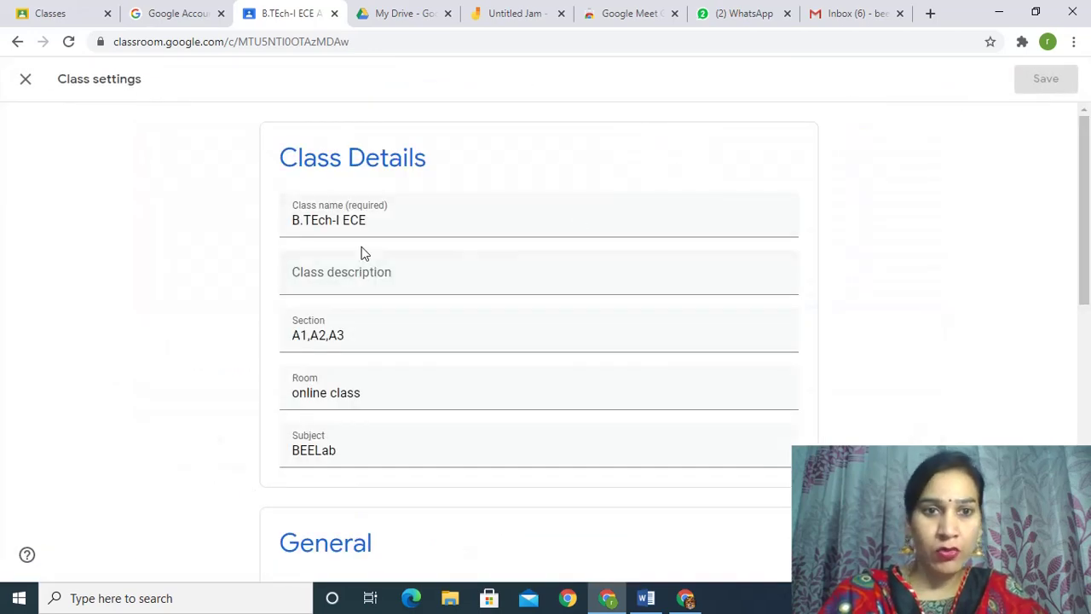
left_click(317, 221)
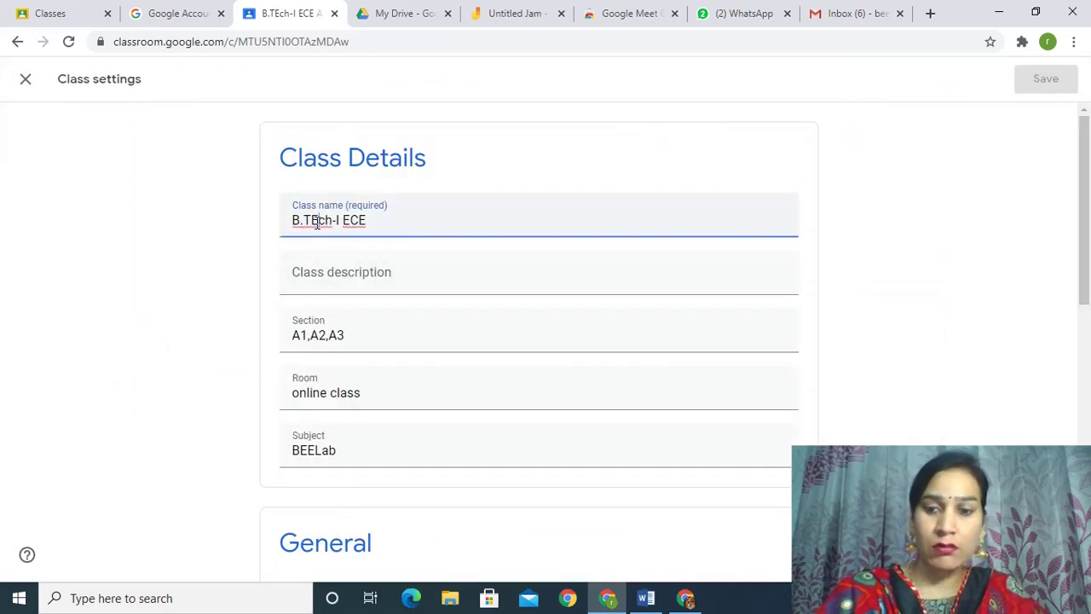
key("BackSpace")
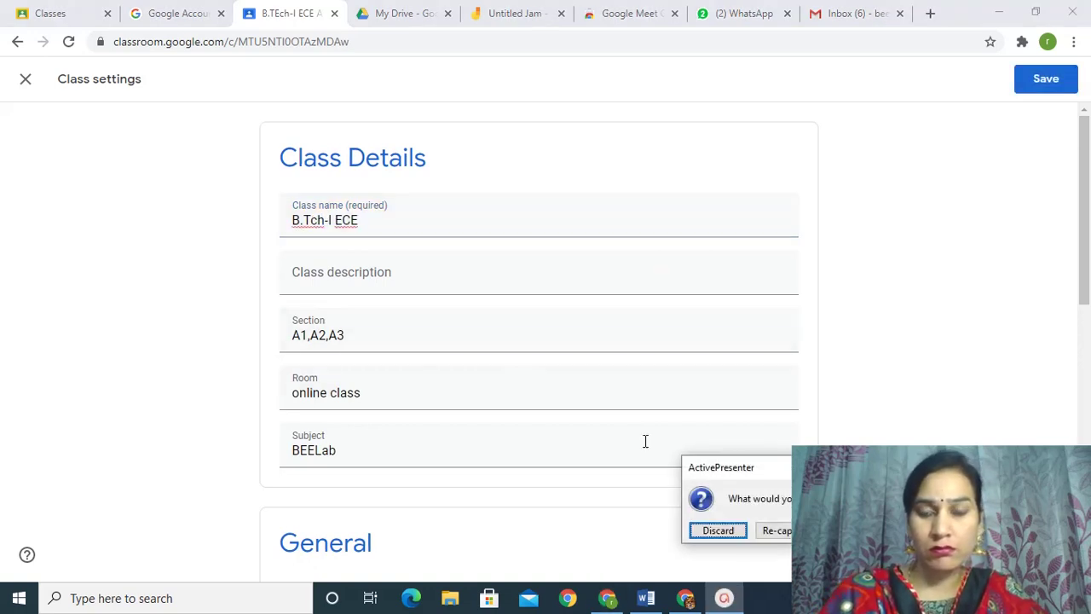
key("Return")
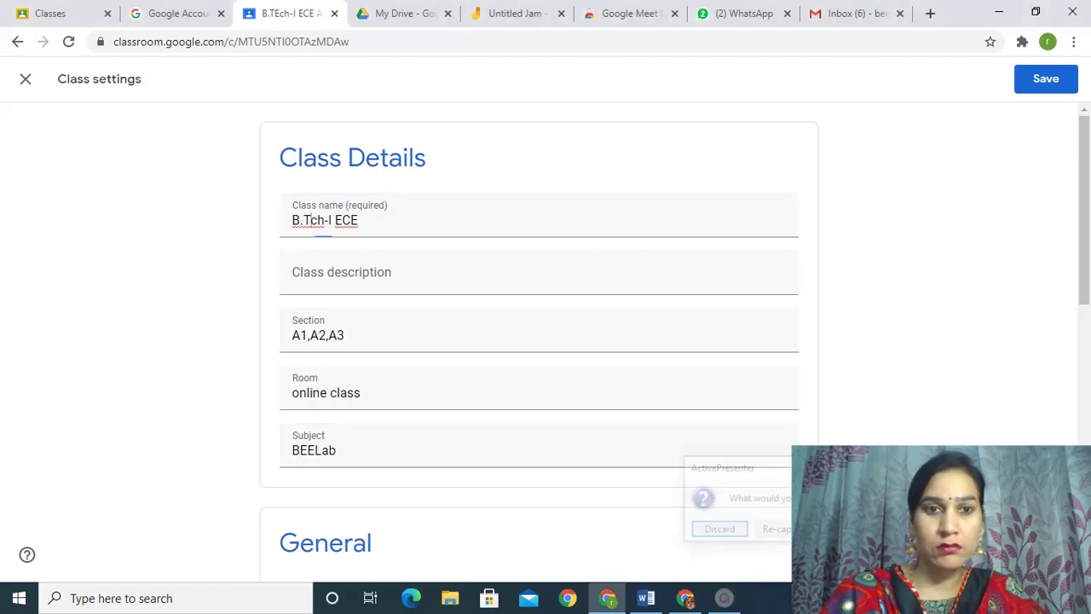
type("e")
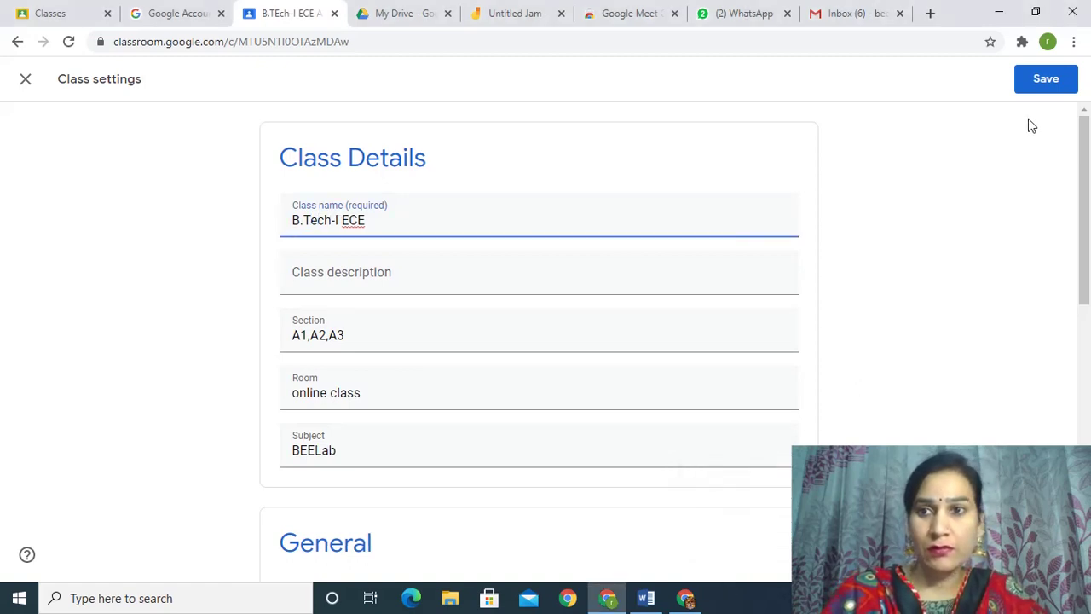
left_click(1055, 86)
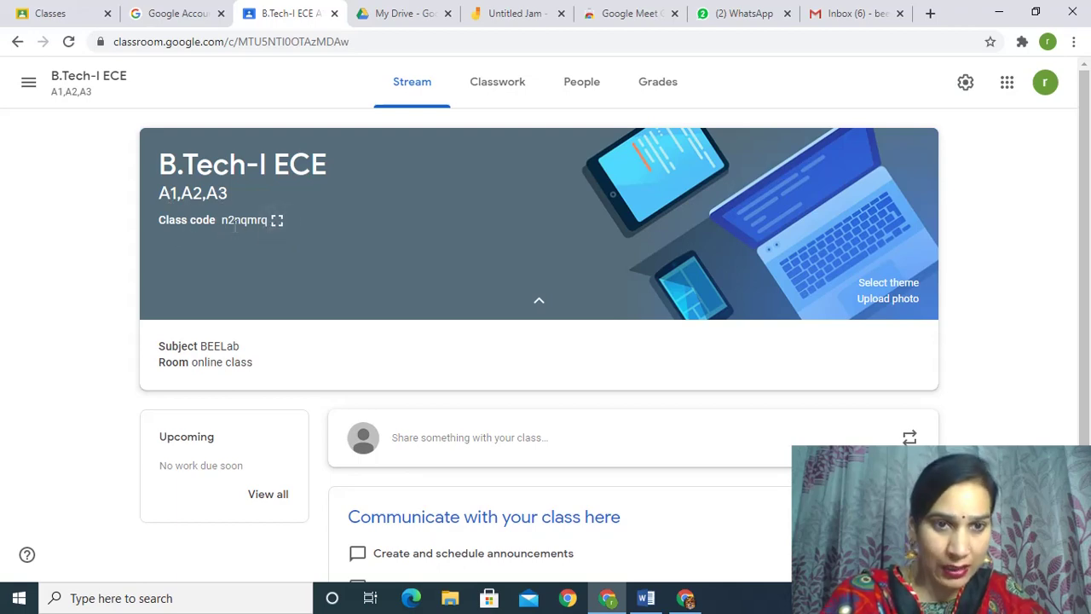
Display the class code enlarged, copy the class invite link and close the code display.
left_click(274, 225)
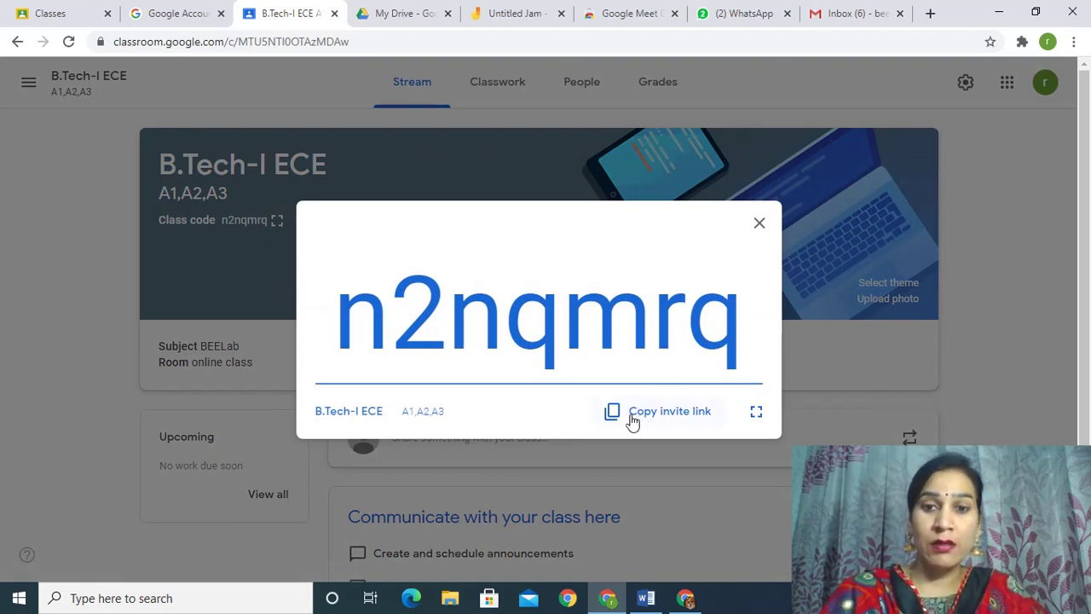
left_click(618, 421)
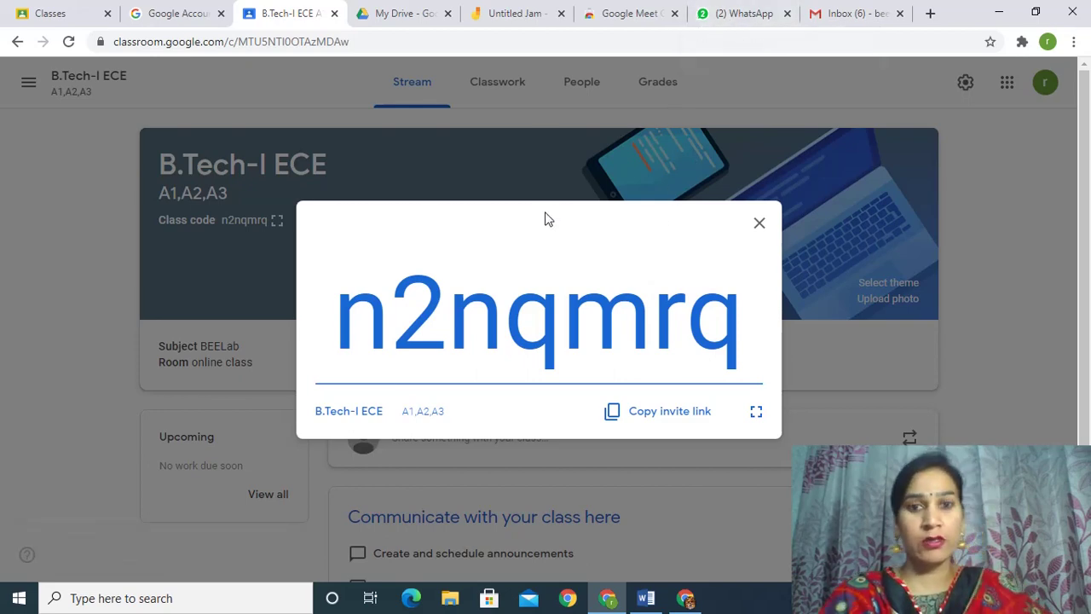
left_click(759, 226)
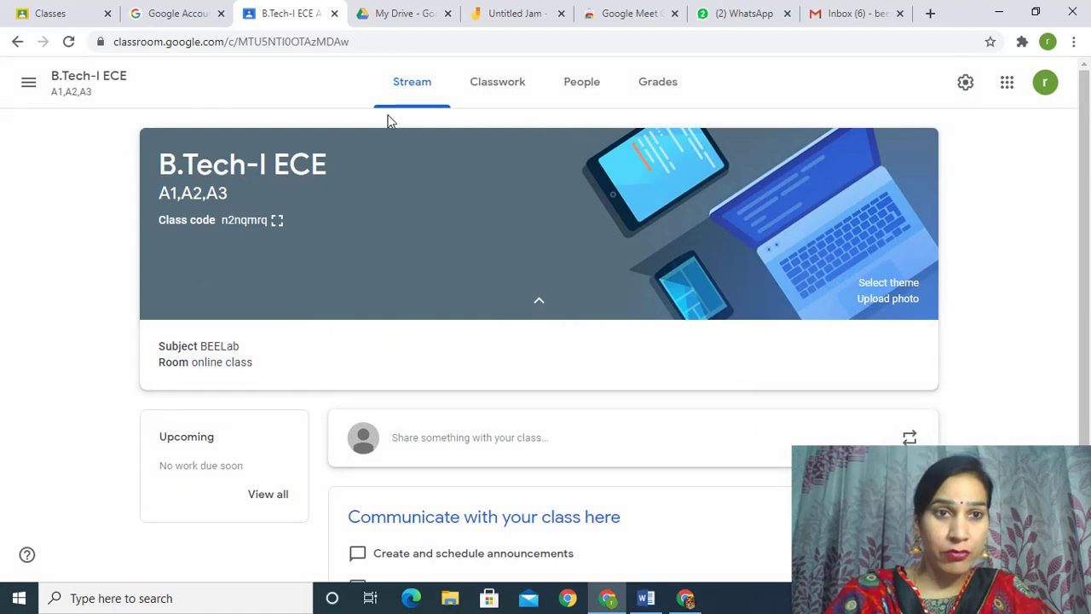
Open the B.Tech-I(7,8 group)ECM class from the class overview and look through its list of teachers and students.
left_click(29, 87)
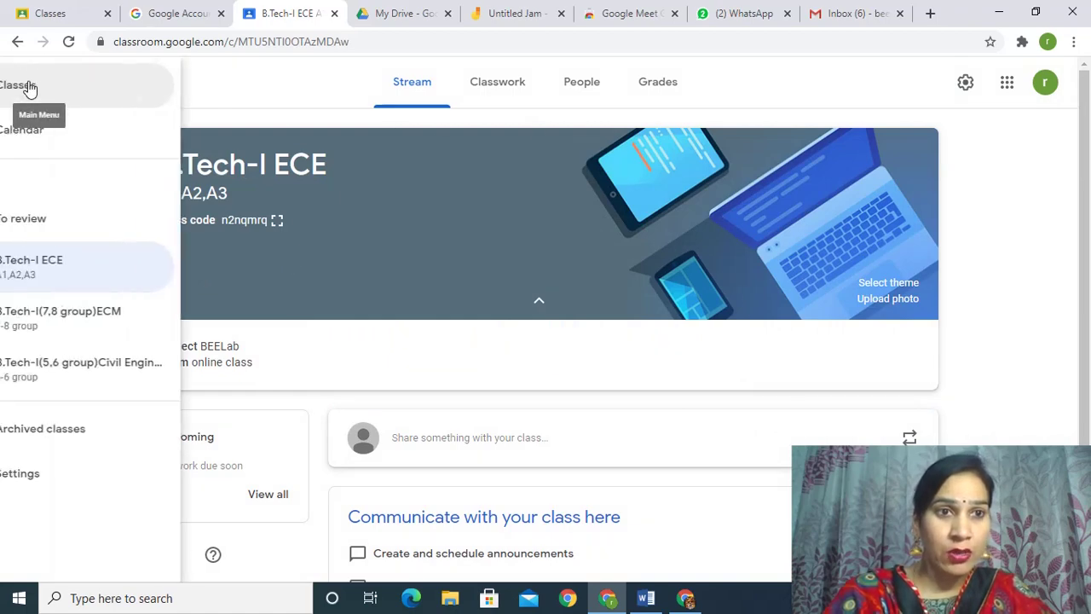
left_click(87, 95)
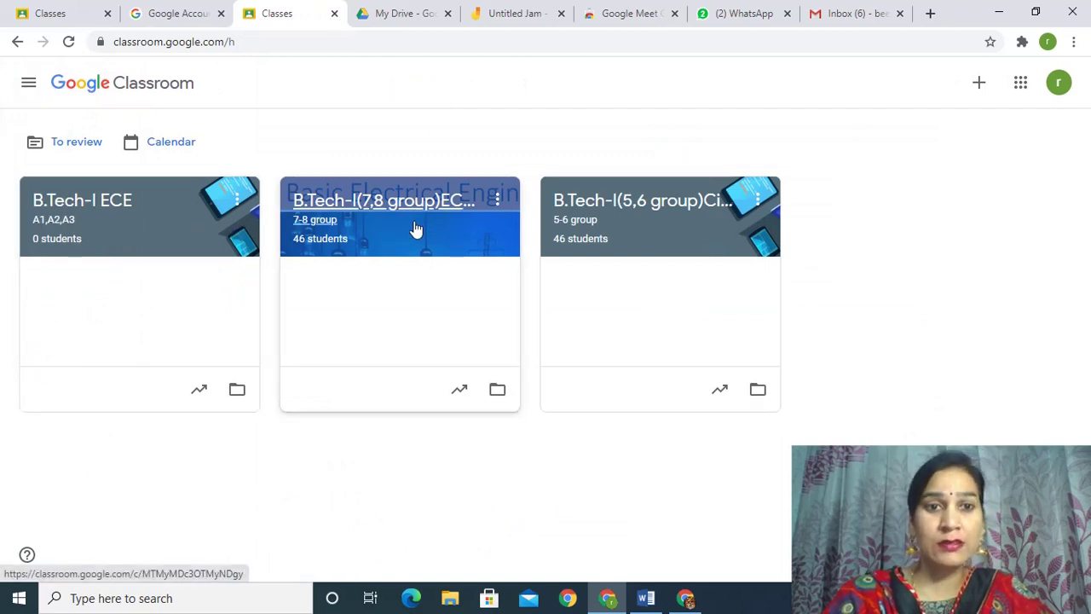
left_click(415, 229)
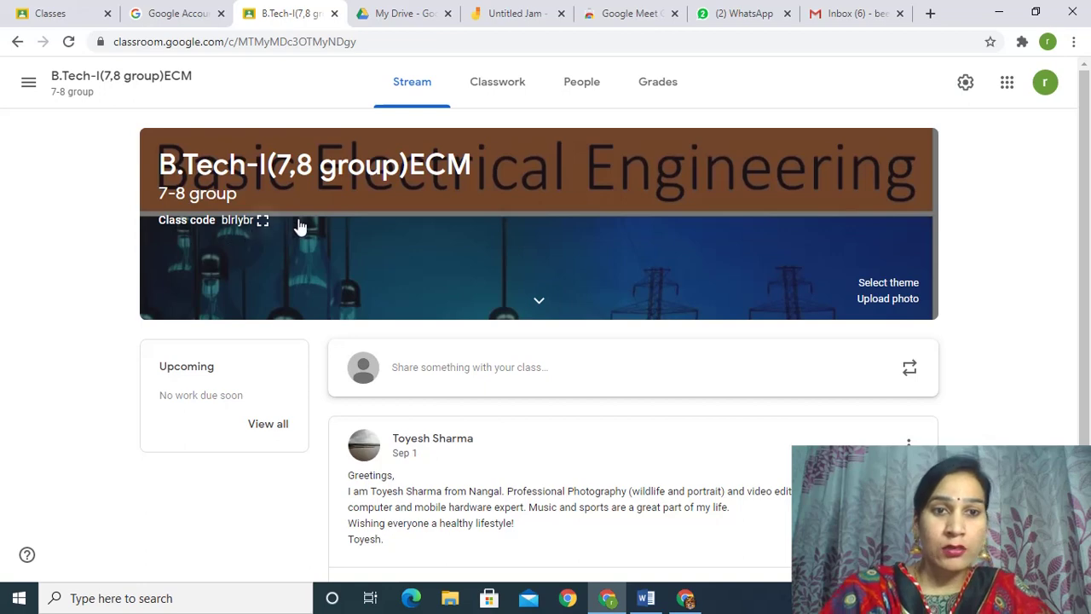
left_click(583, 89)
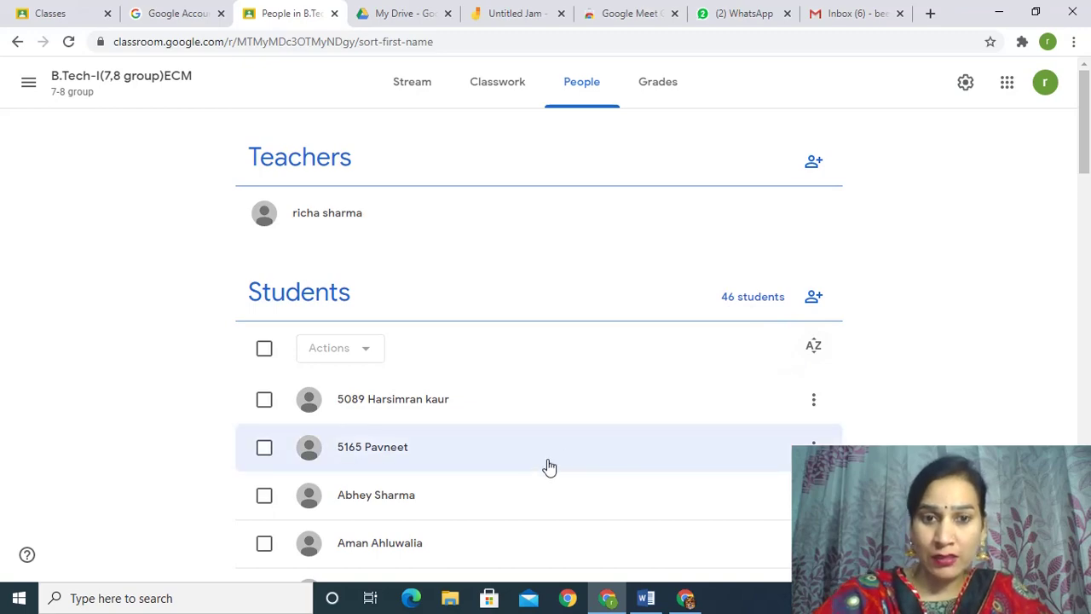
scroll(547, 467, "down", 7)
scroll(550, 472, "up", 7)
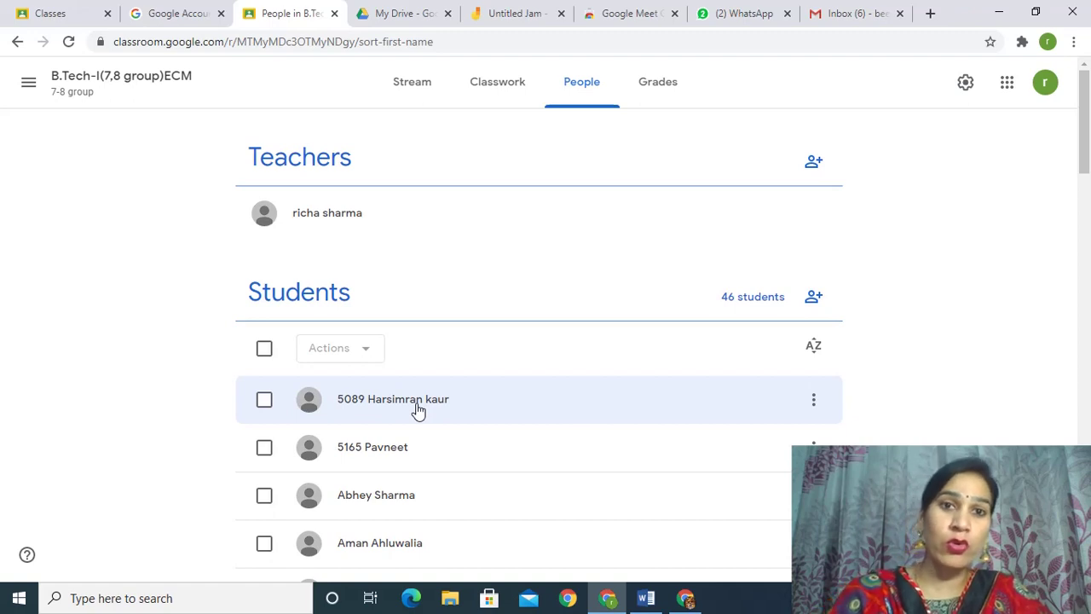
Start an email to all students of the class, and close the blank message without sending it.
left_click(264, 349)
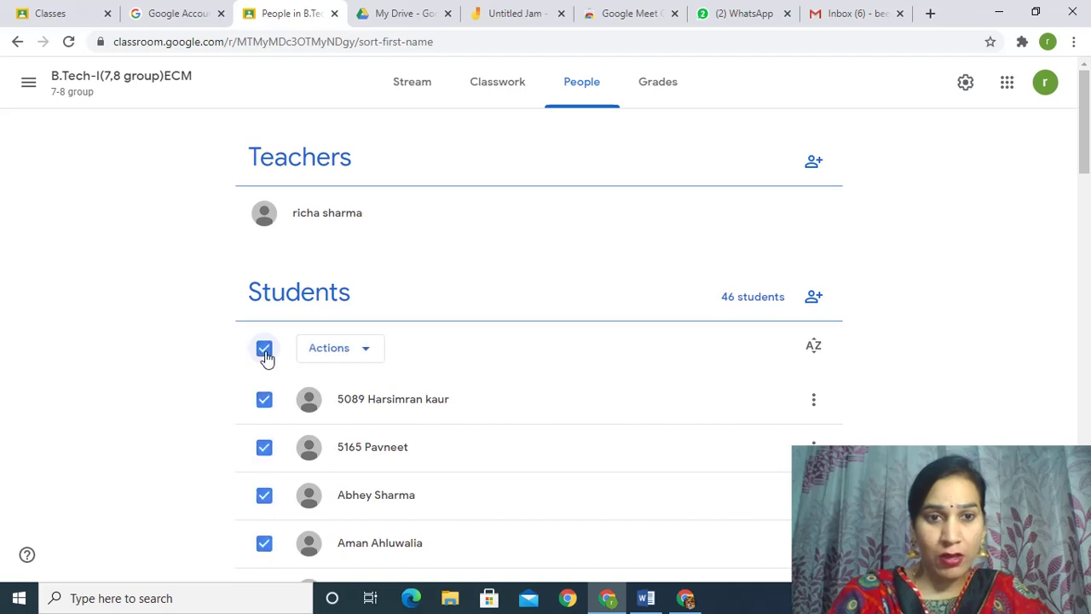
left_click(367, 351)
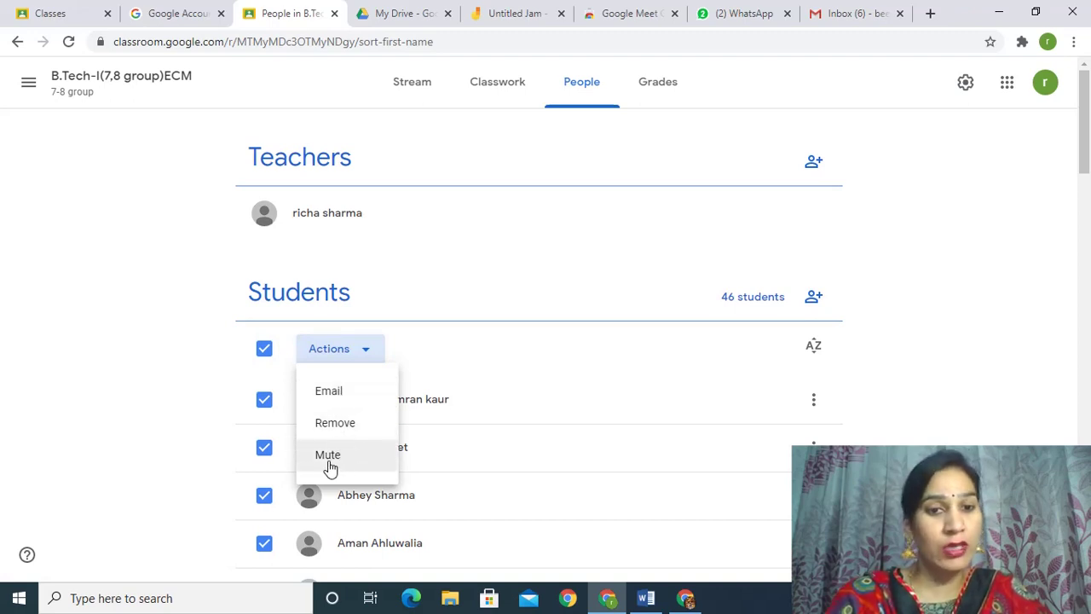
left_click(334, 394)
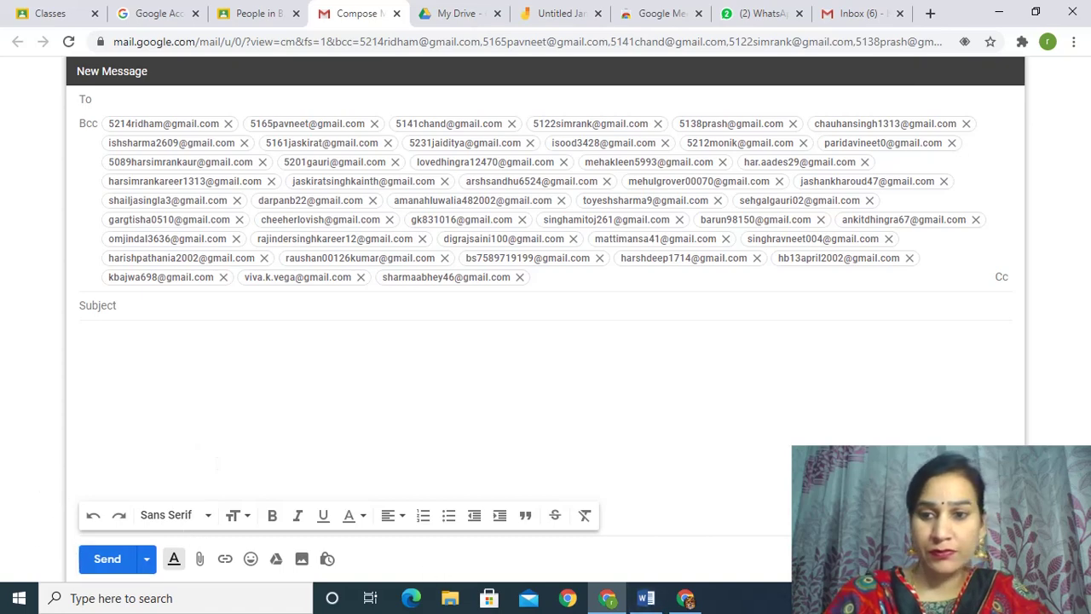
key("ctrl+w")
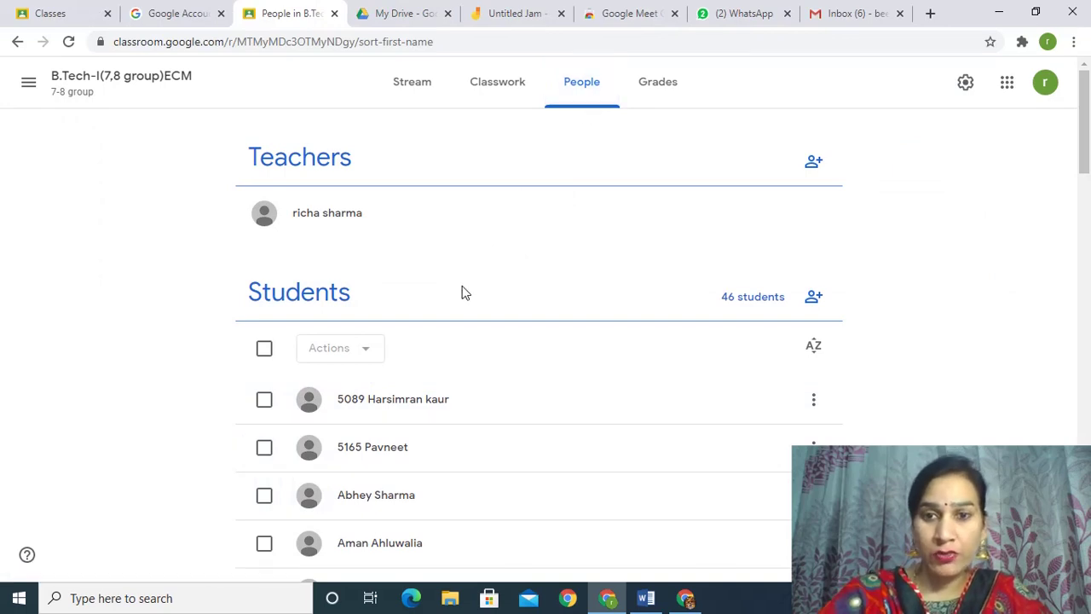
scroll(482, 303, "down", 3)
scroll(487, 308, "up", 3)
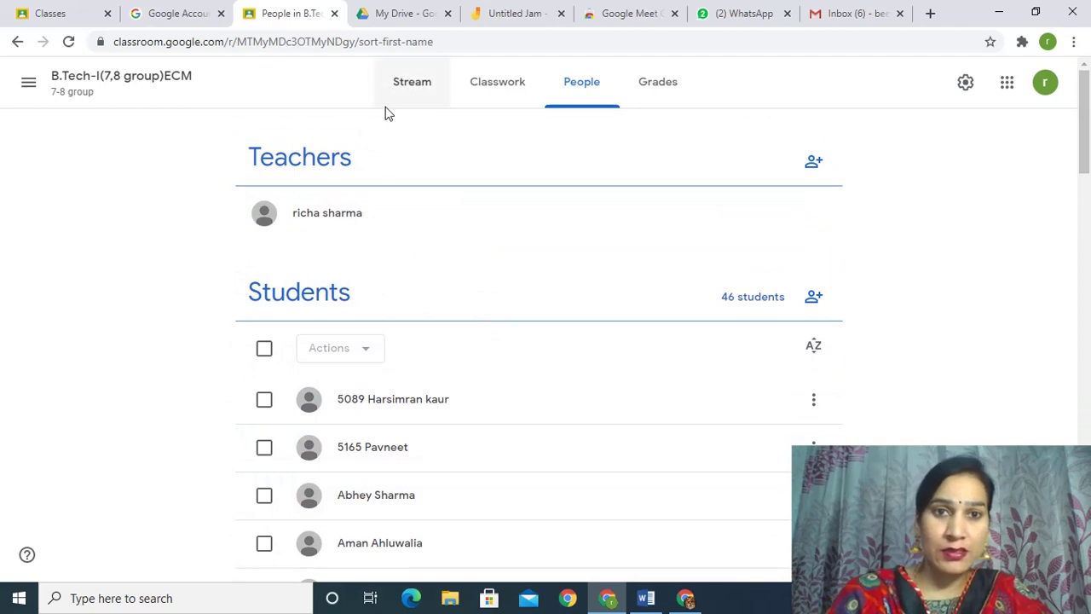
Check the work to review for the B.Tech-I(7,8 group)ECM class from its stream, and return to the class.
left_click(404, 93)
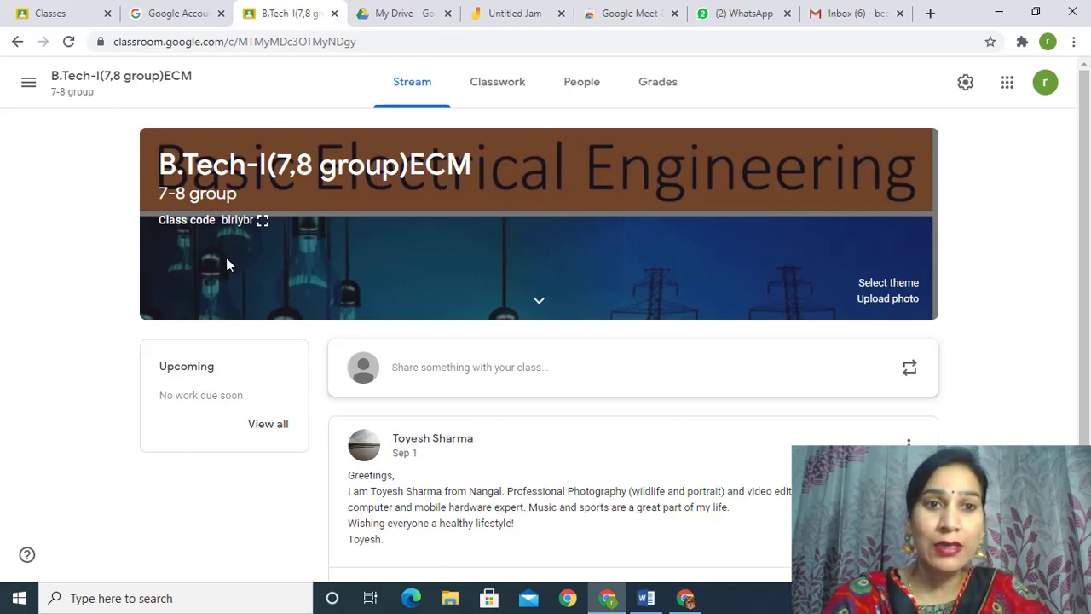
left_click(268, 426)
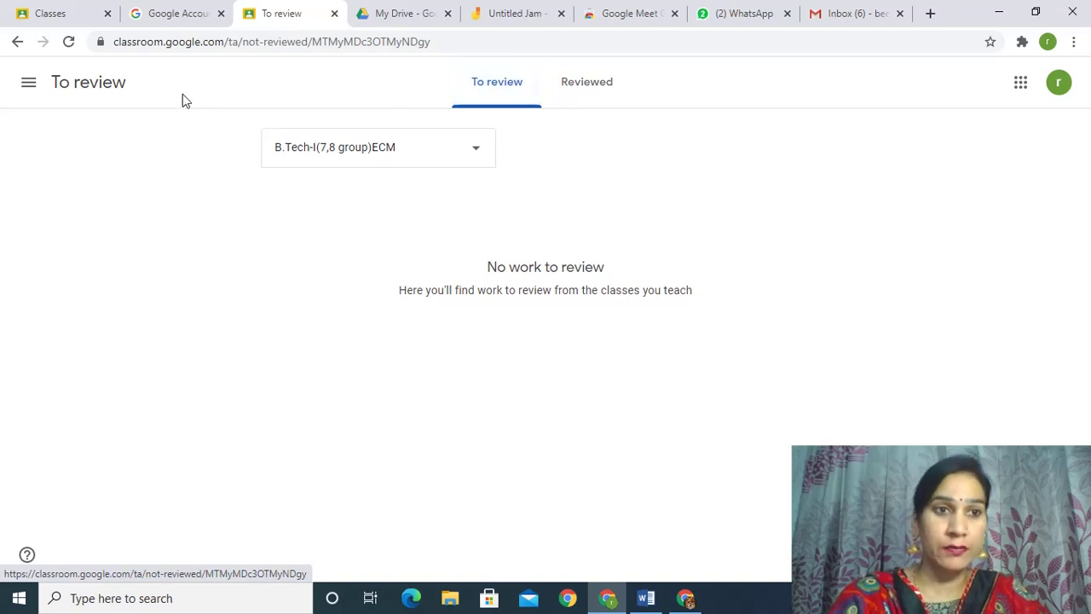
left_click(28, 90)
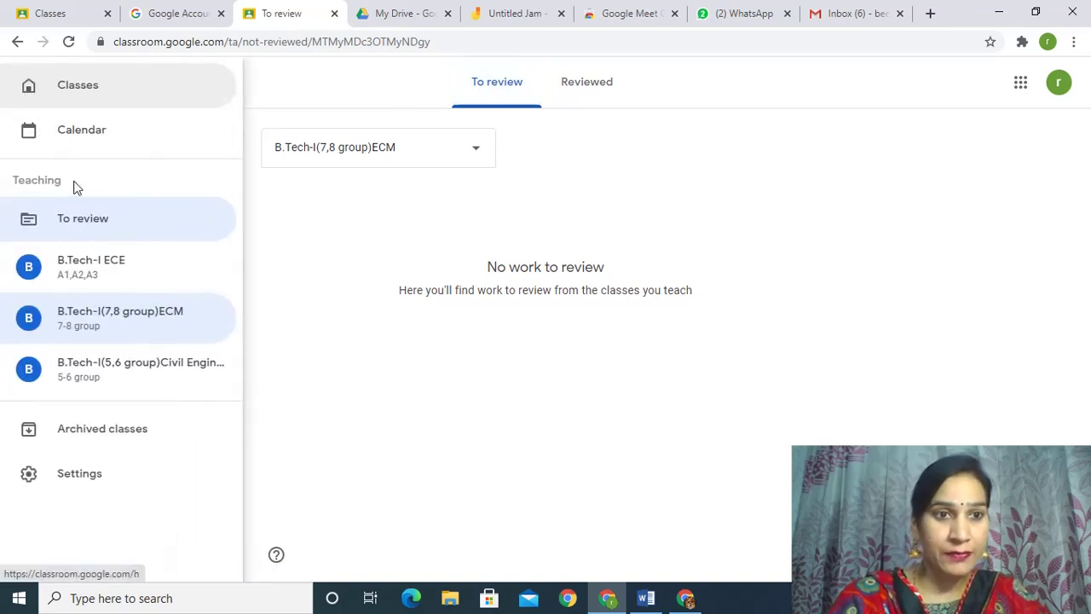
left_click(74, 94)
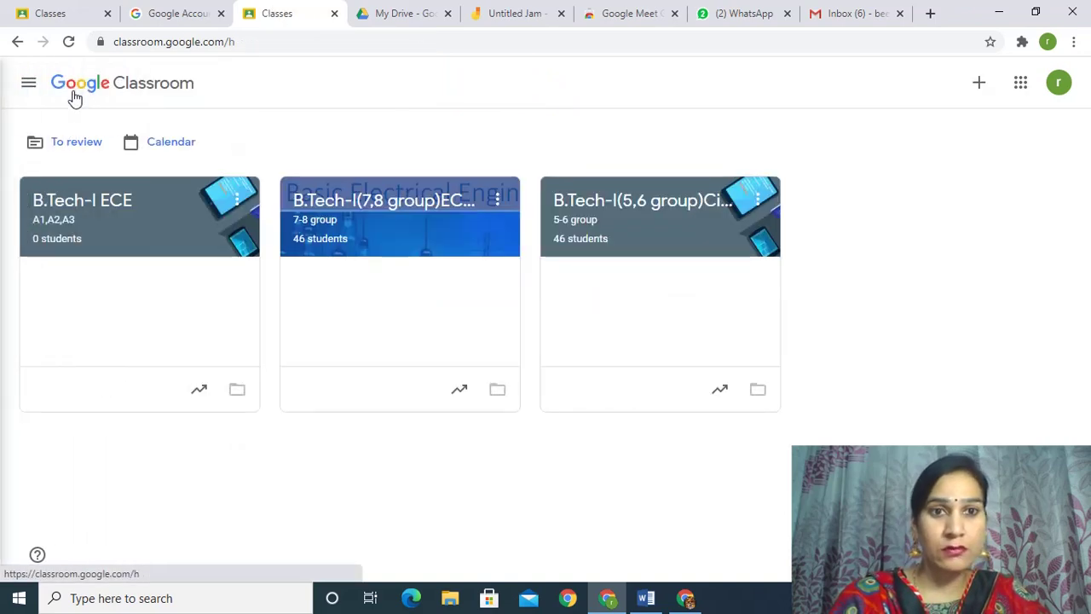
left_click(413, 239)
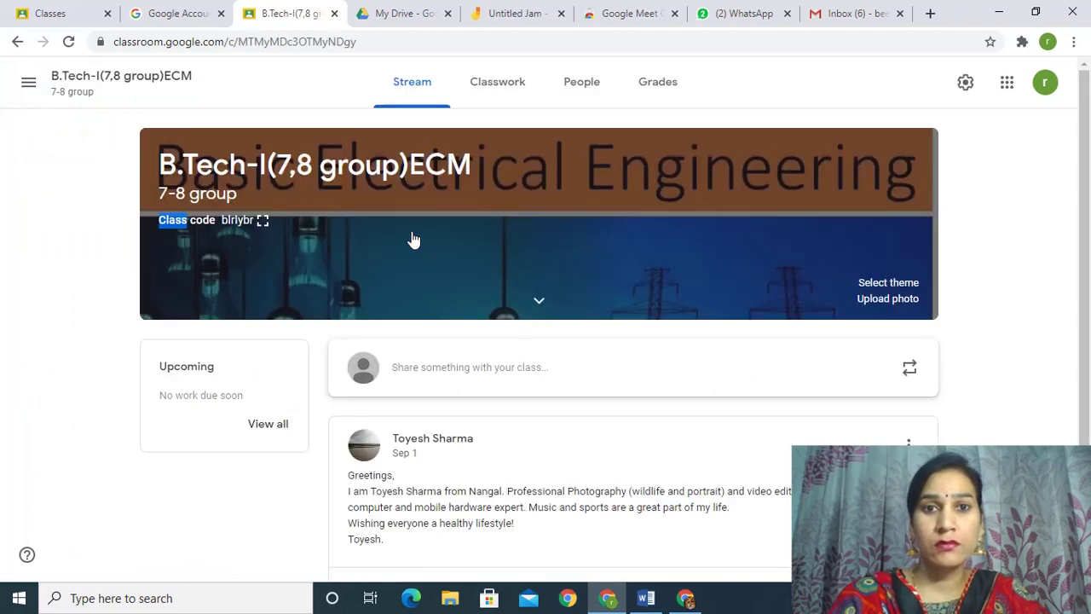
Start a new assignment in the classwork of the class, look over its form and close it without assigning.
left_click(507, 89)
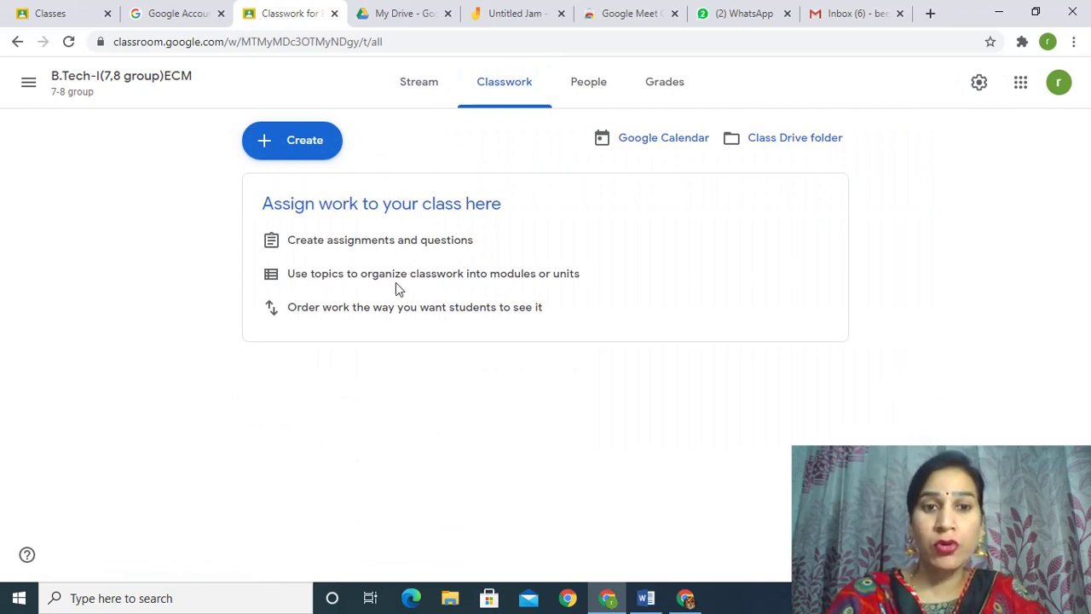
left_click(304, 146)
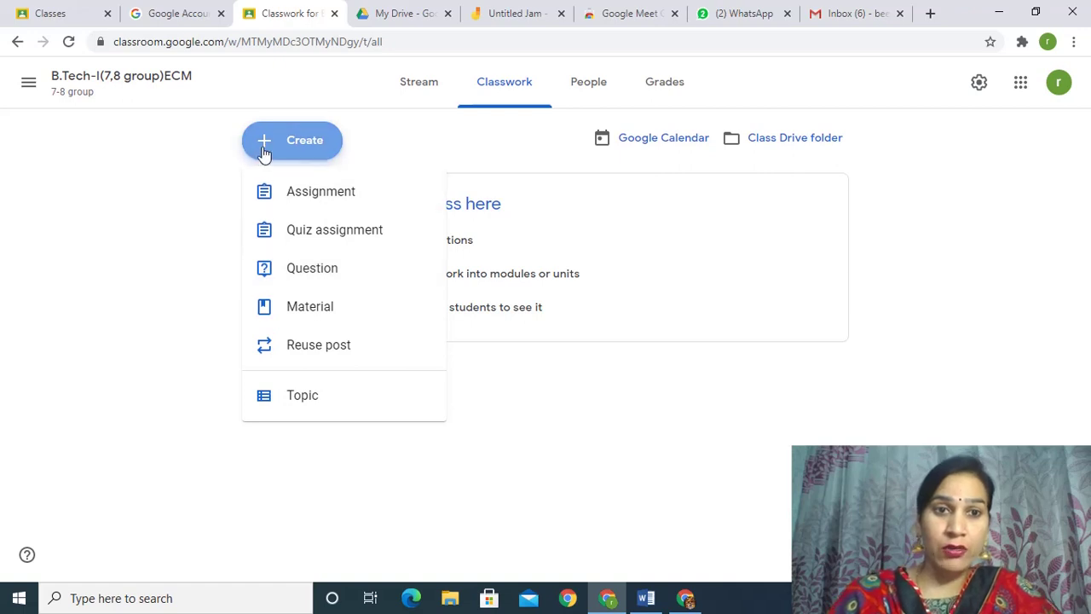
left_click(331, 194)
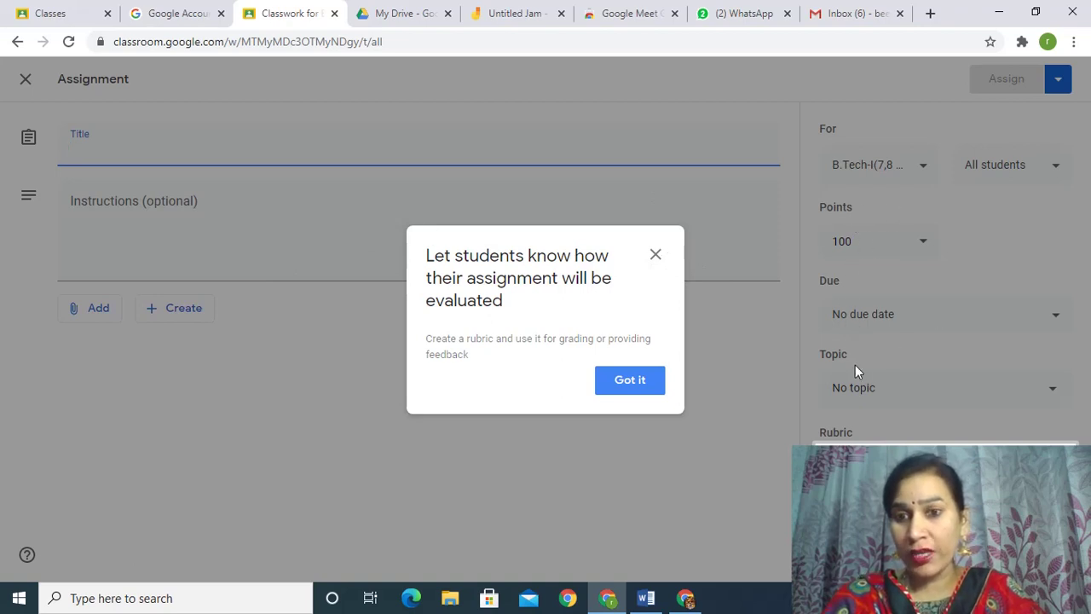
left_click(631, 389)
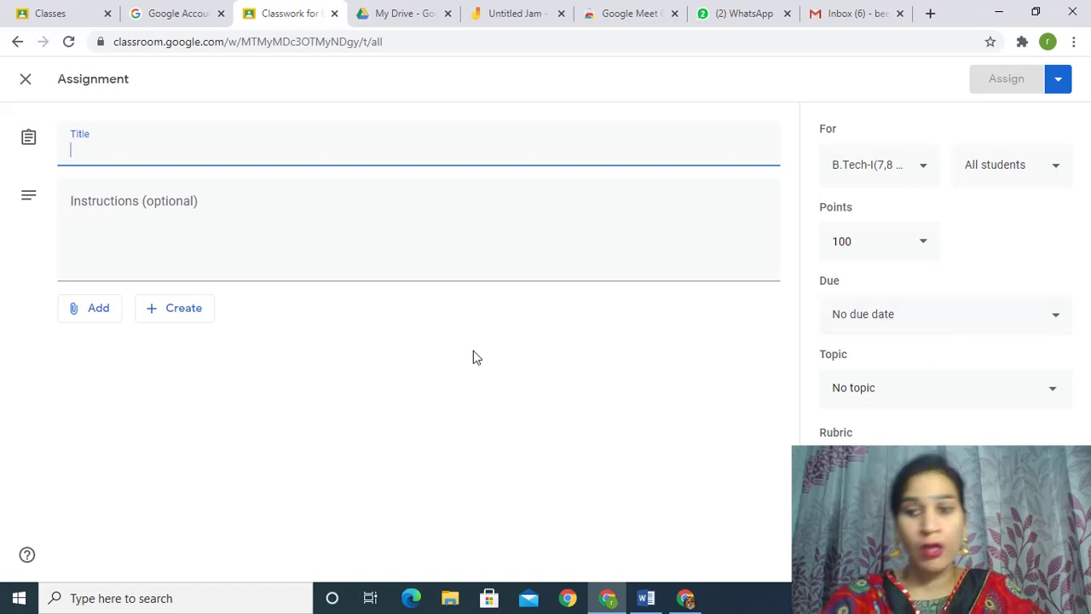
left_click(25, 81)
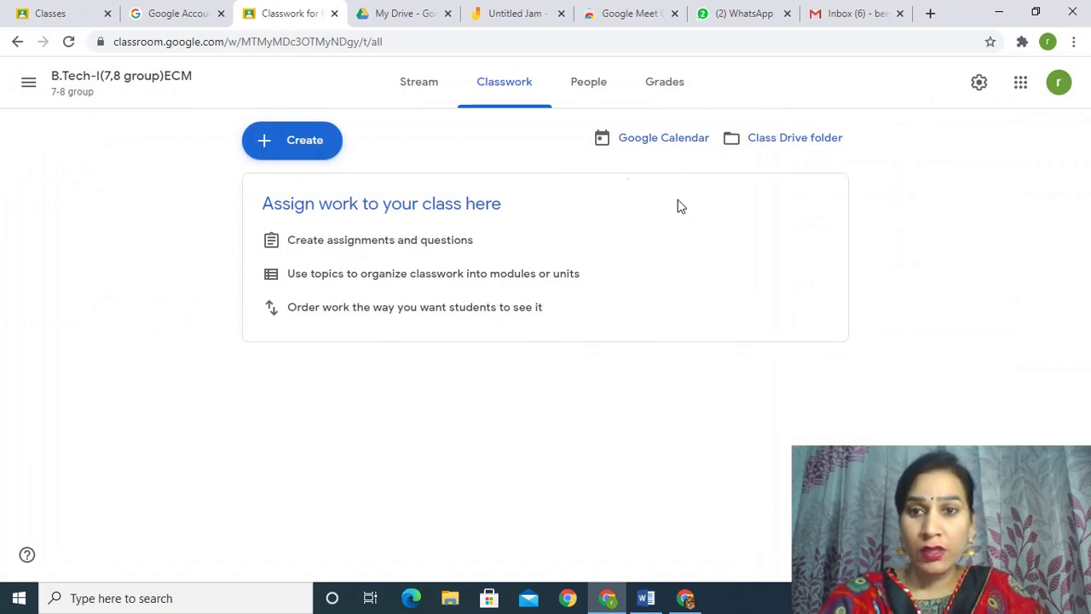
View the grades page of the B.Tech-I(7,8 group)ECM class and return to the overview of all classes.
left_click(666, 89)
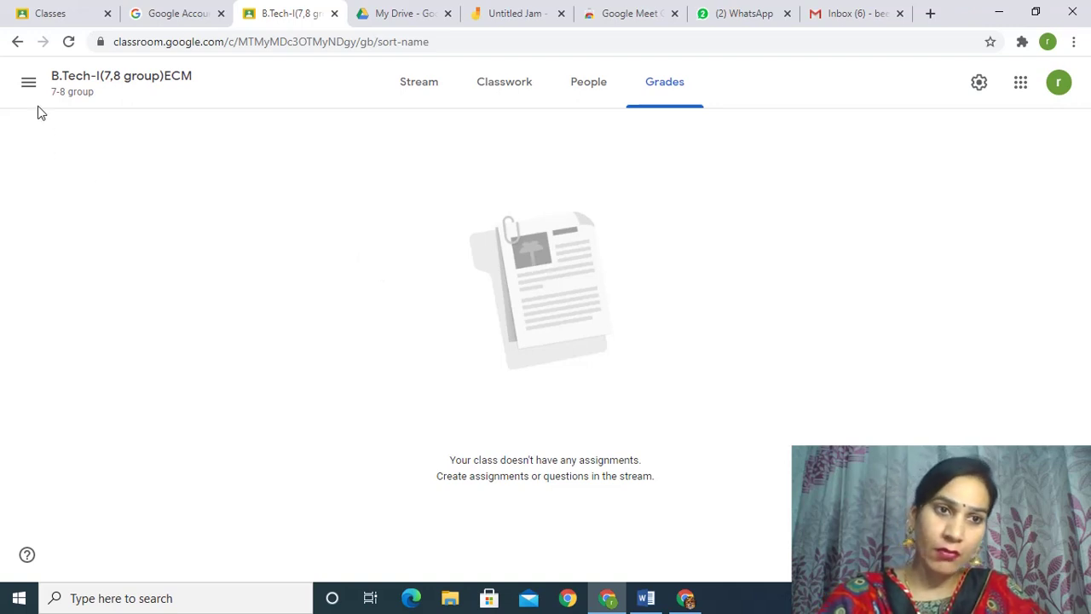
left_click(28, 83)
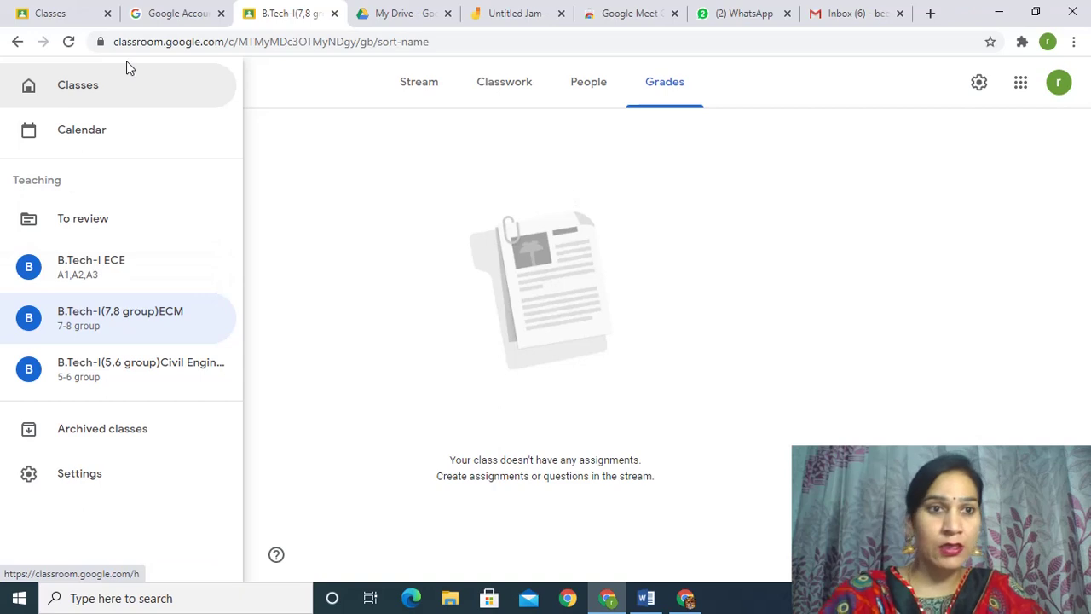
left_click(76, 91)
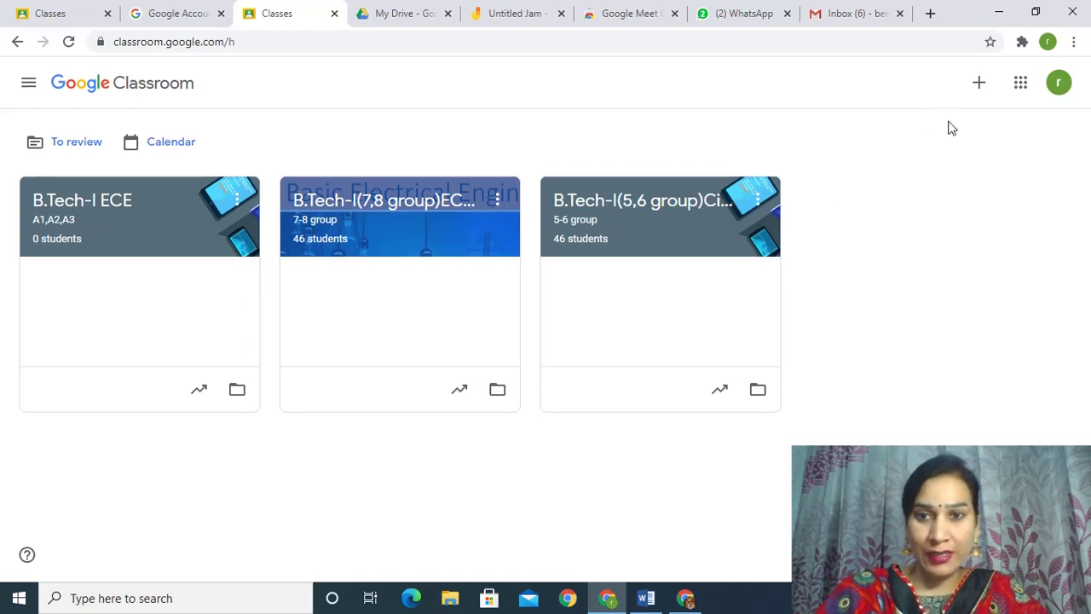
Switch to Google Meet through the Google apps list and start an instant meeting.
left_click(1021, 85)
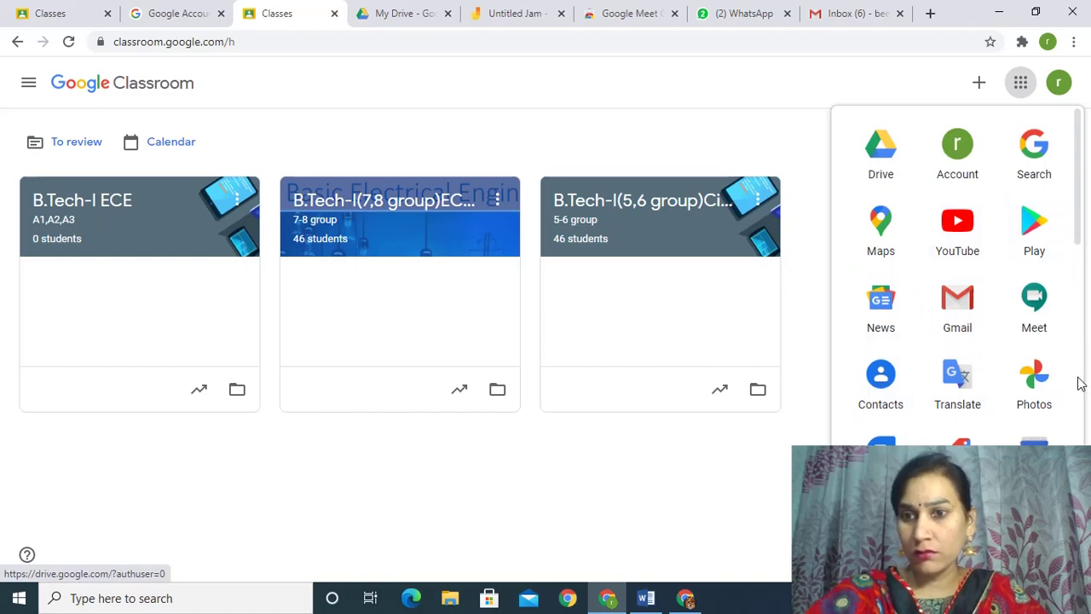
scroll(1080, 384, "down", 5)
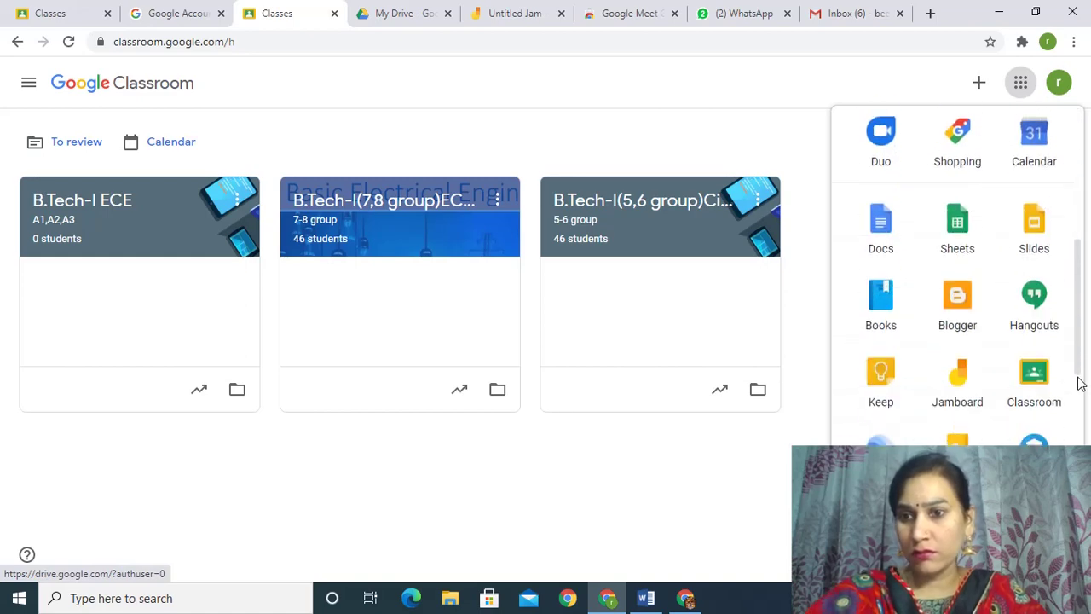
scroll(957, 319, "up", 5)
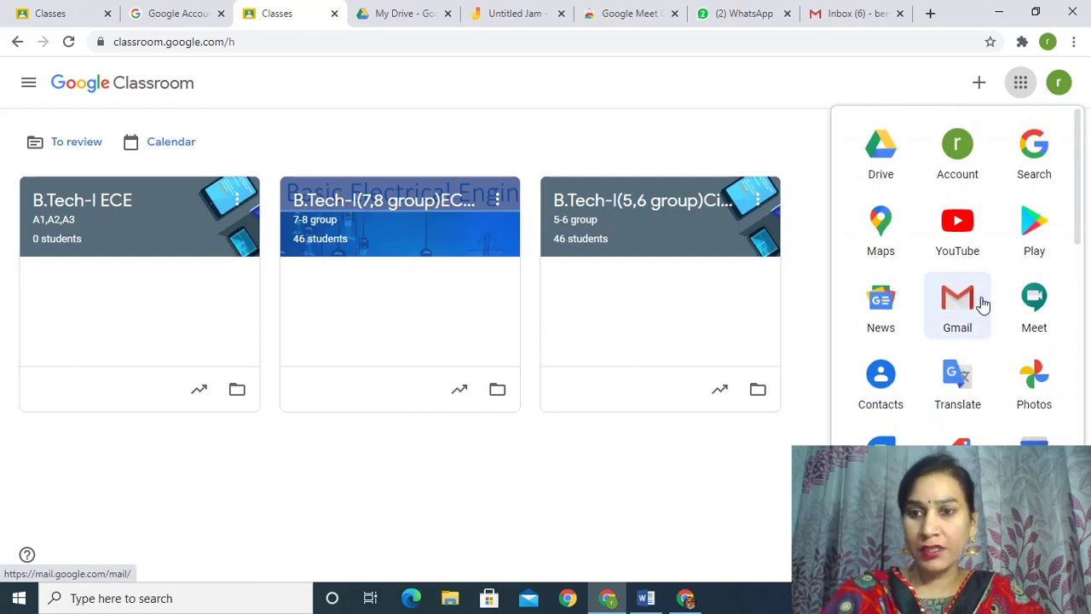
left_click(1044, 308)
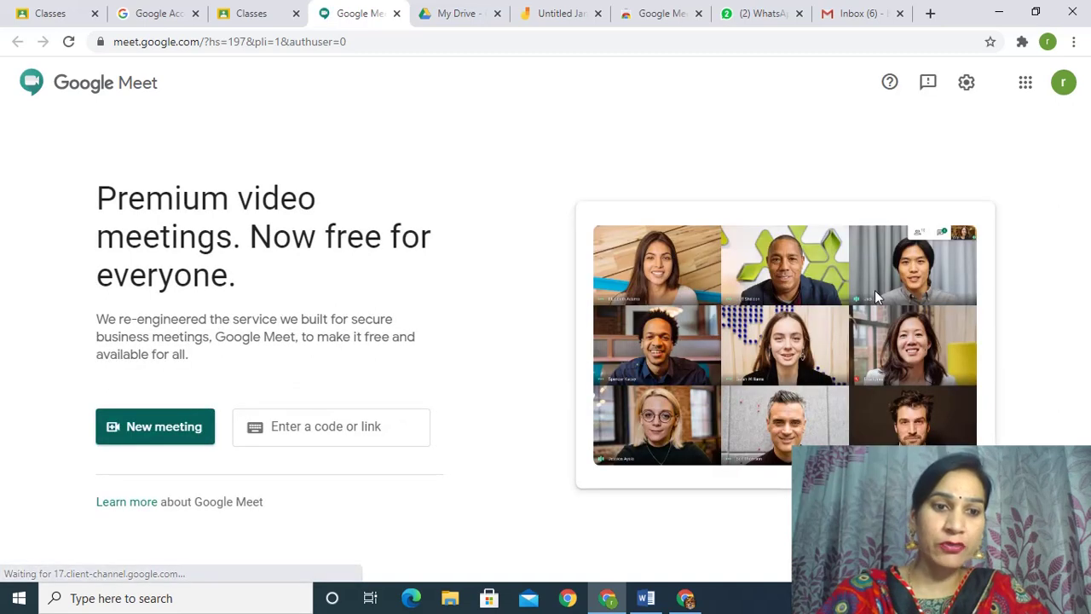
left_click(155, 429)
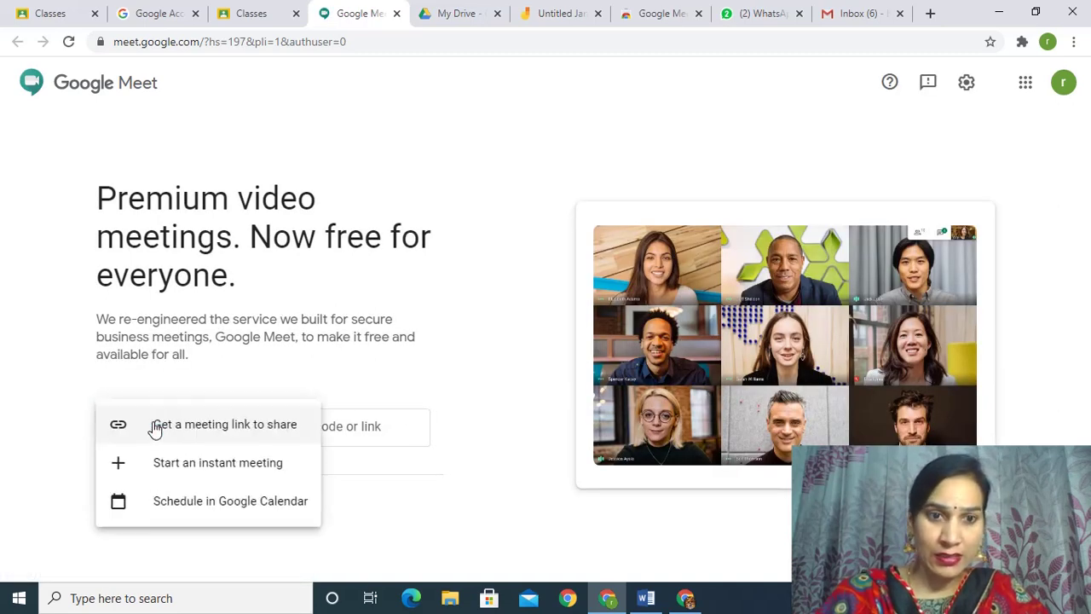
left_click(224, 465)
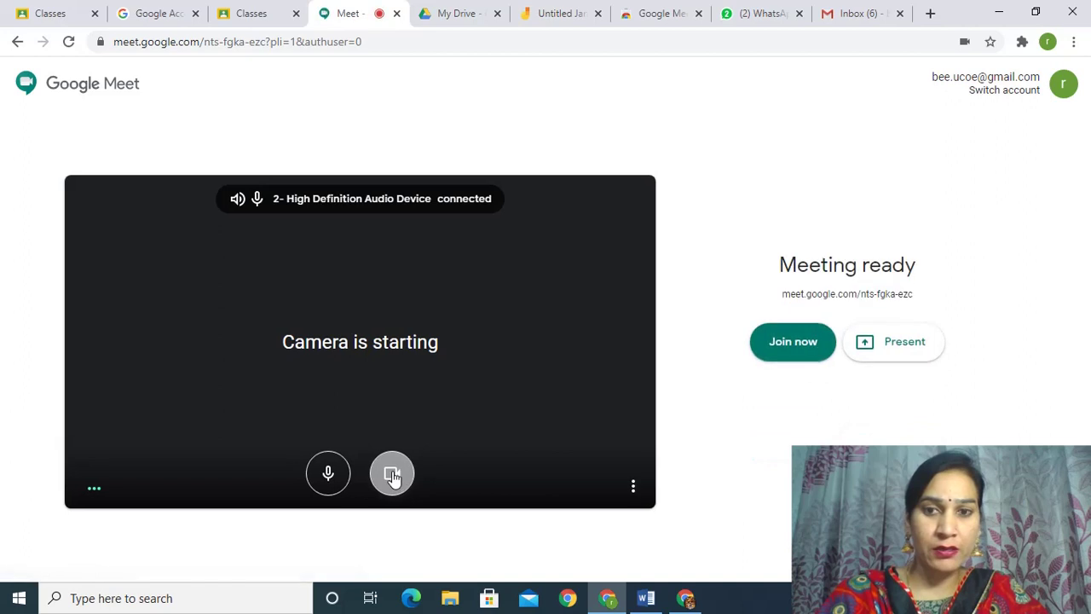
Join the meeting with the microphone and camera turned off, and show its participant list.
left_click(331, 475)
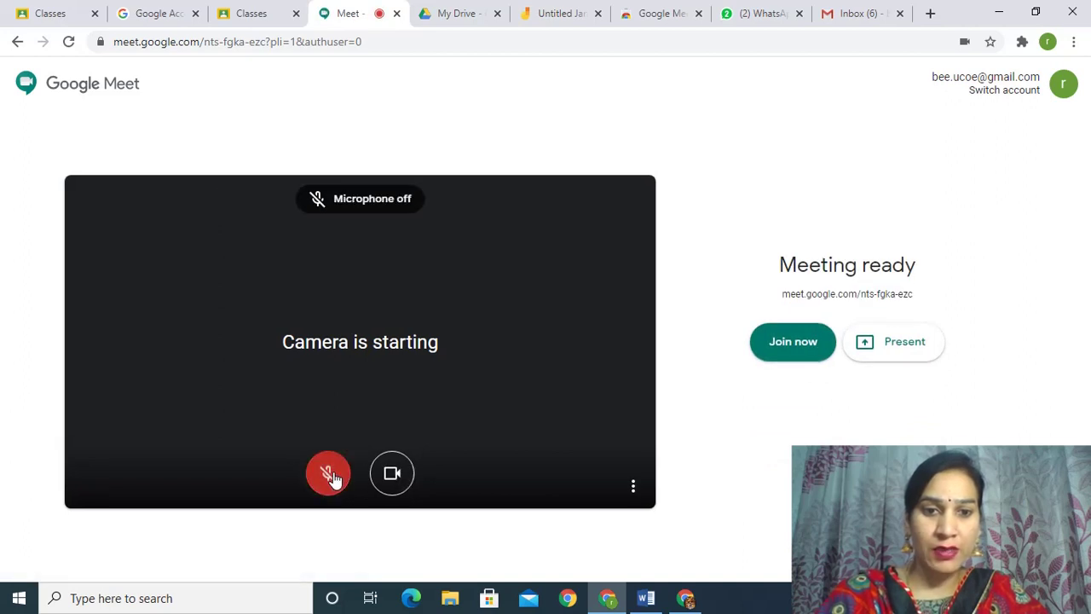
left_click(391, 472)
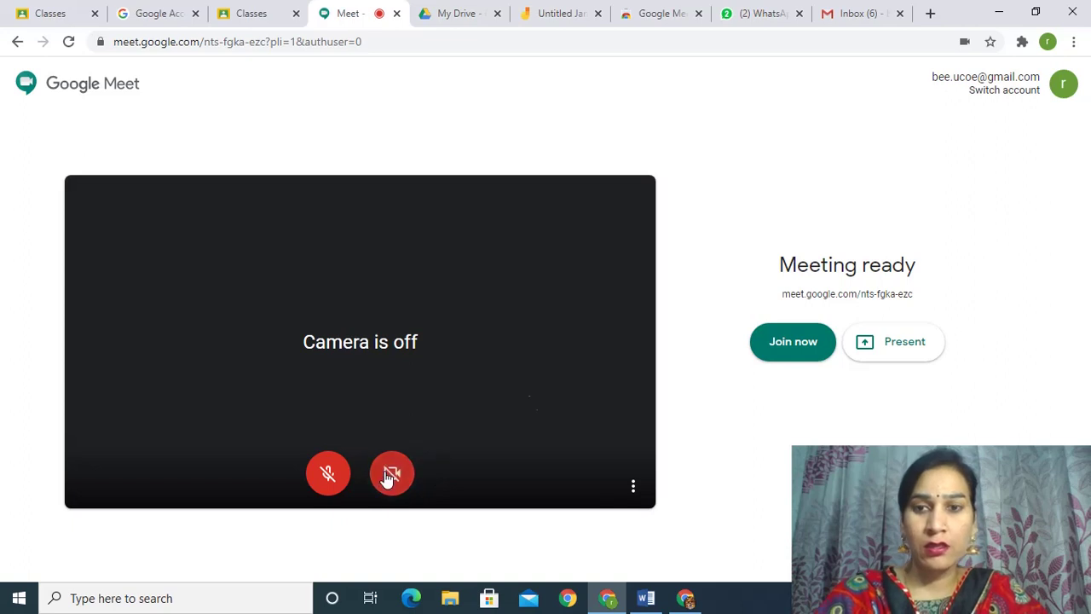
left_click(792, 342)
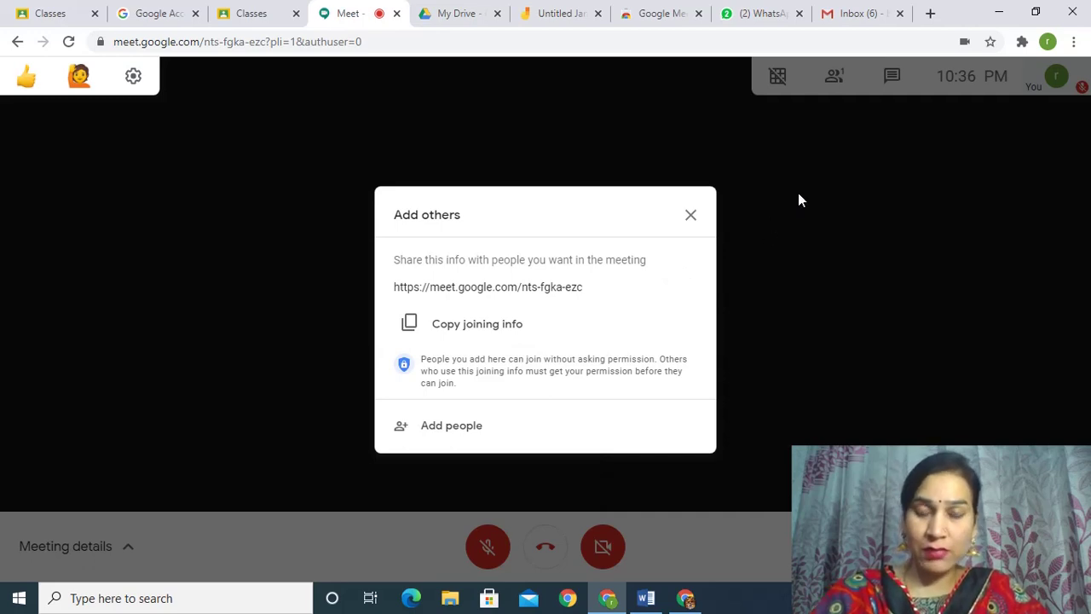
left_click(833, 77)
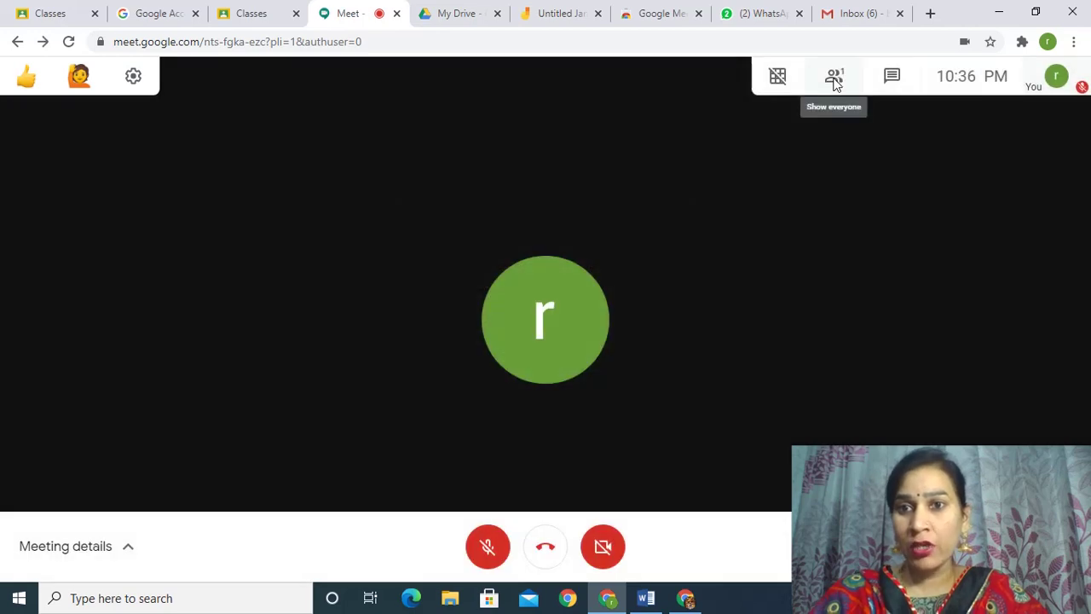
left_click(834, 80)
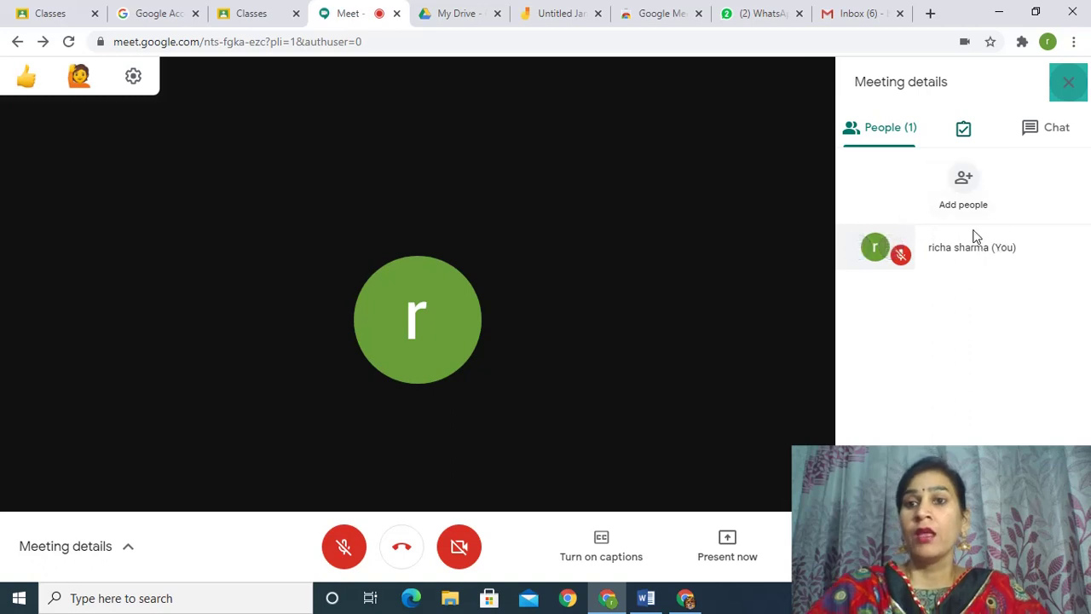
Search the web for "meet attendance" in a new tab and view the Meet Attendance extension's Chrome Web Store page.
left_click(933, 14)
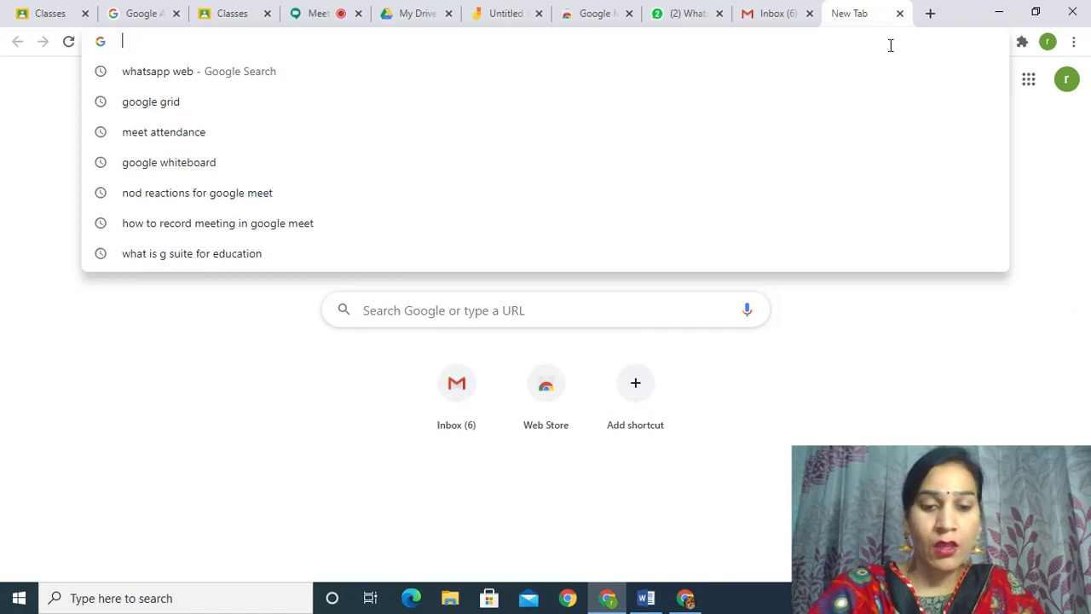
type("meet attendance")
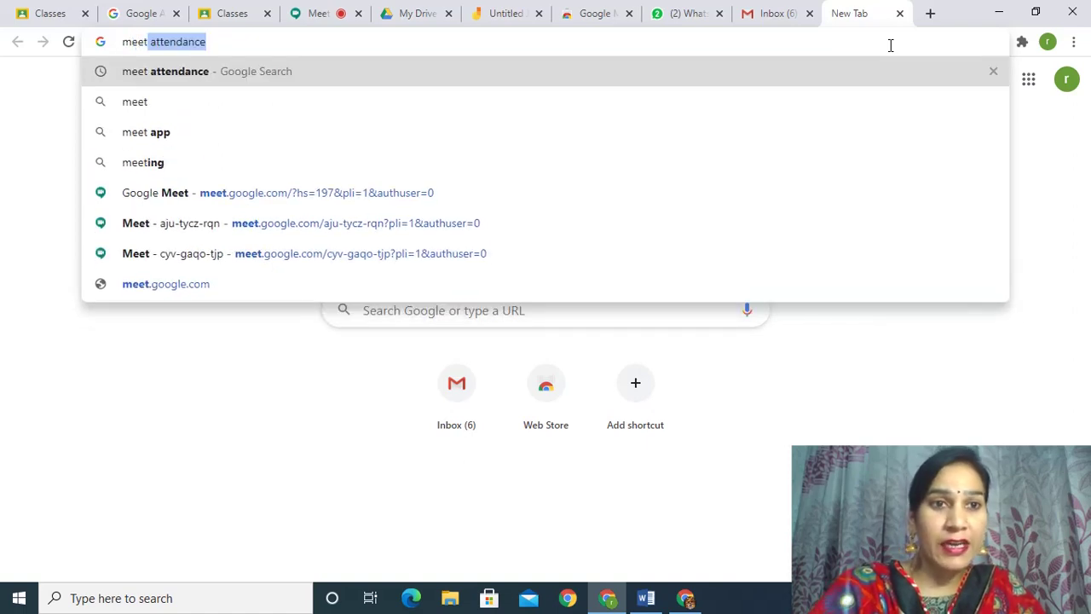
left_click(162, 77)
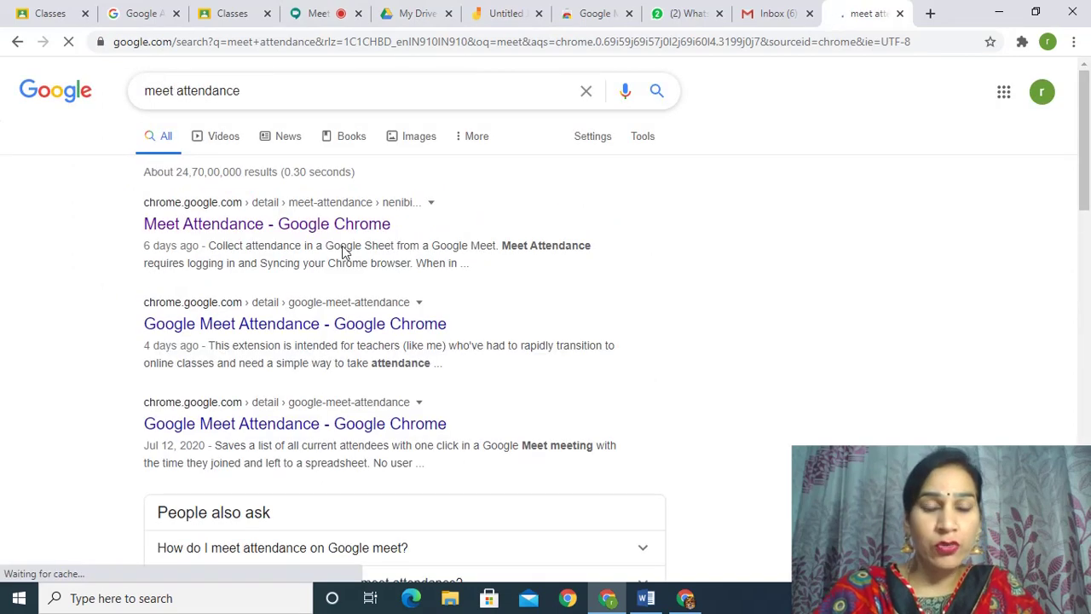
left_click(239, 231)
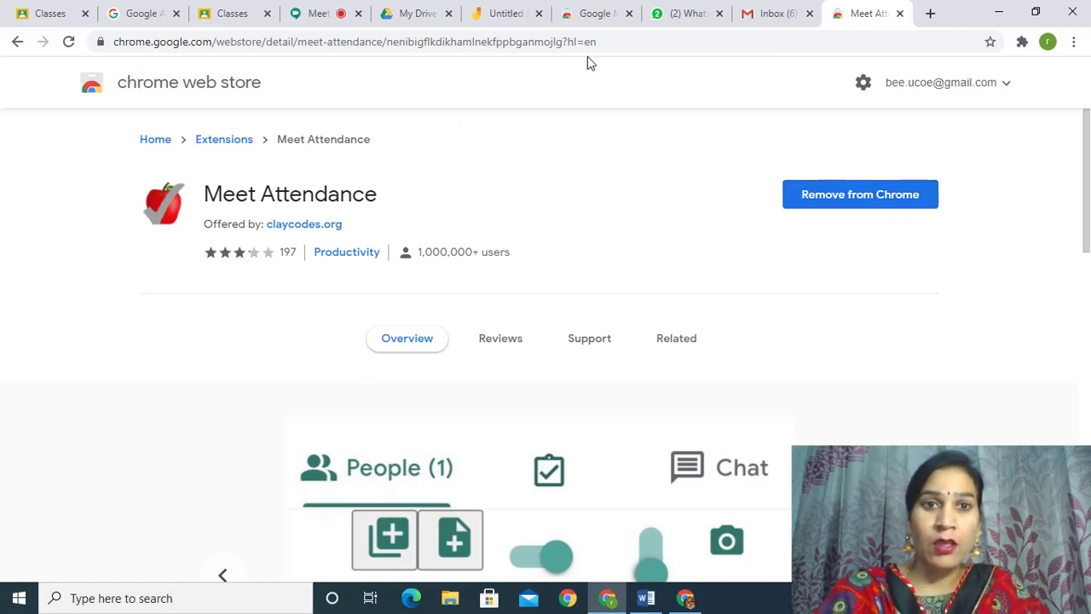
Generate the attendance spreadsheet for the running meeting with the Meet Attendance extension and return to the meeting.
left_click(315, 15)
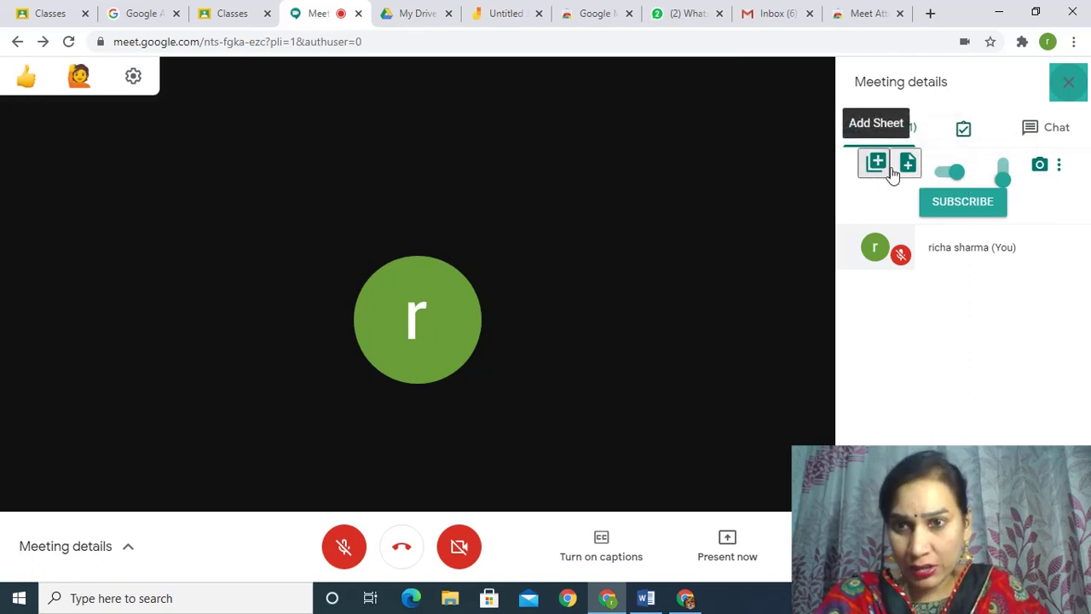
left_click(964, 130)
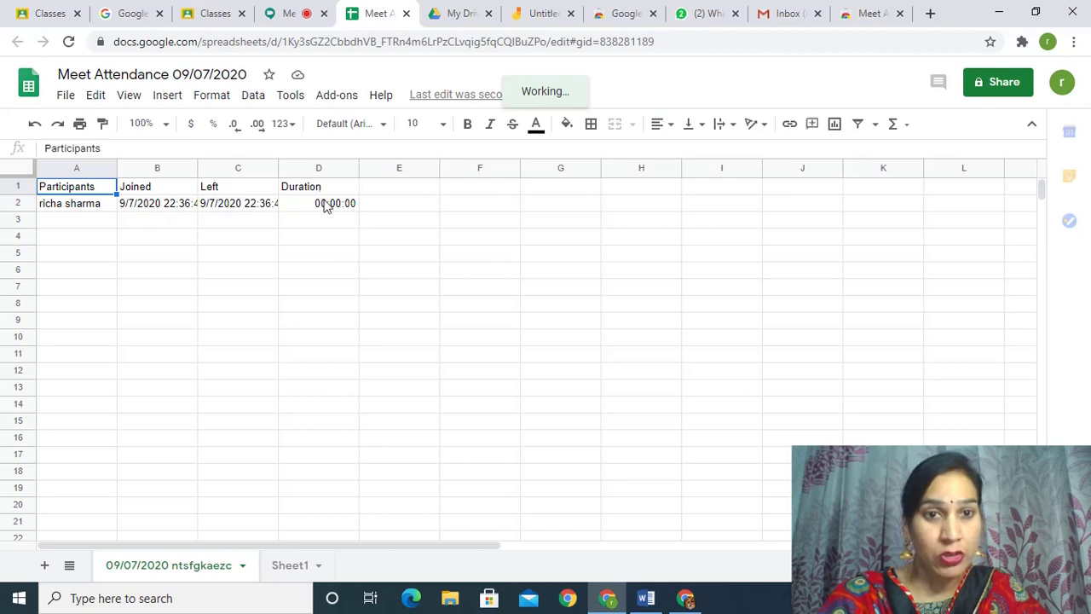
left_click(290, 13)
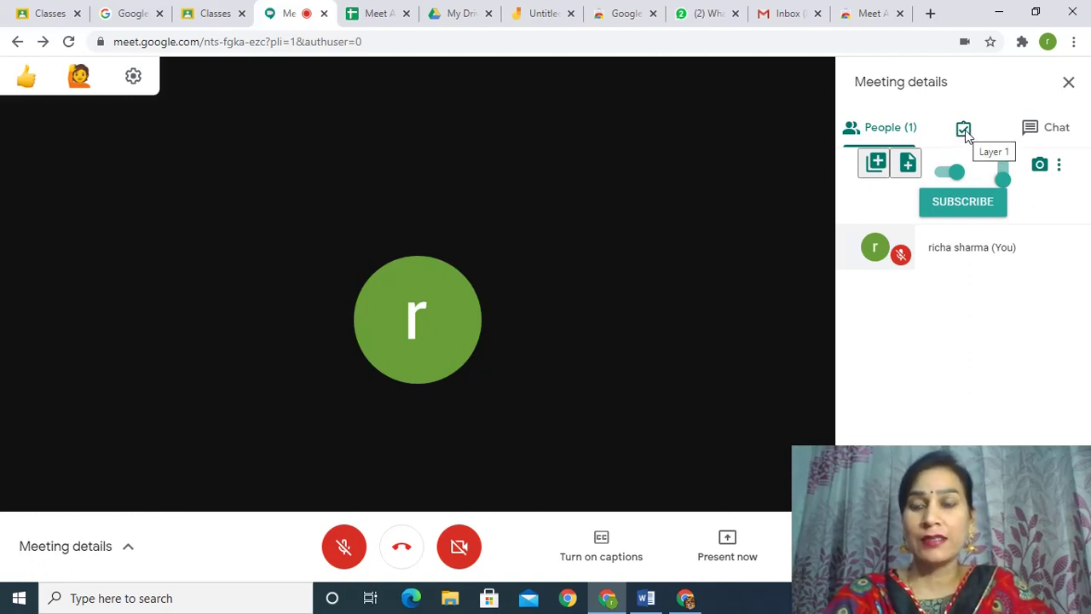
Switch the Meet Attendance extension's on/off setting and its Auto-scroll option off and back on.
left_click(953, 175)
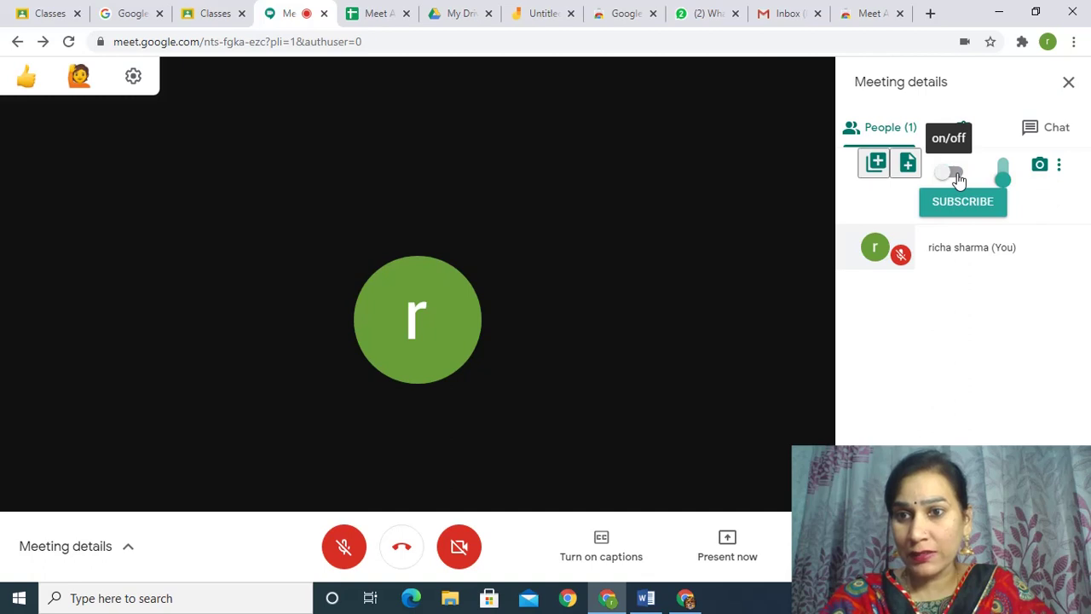
left_click(955, 176)
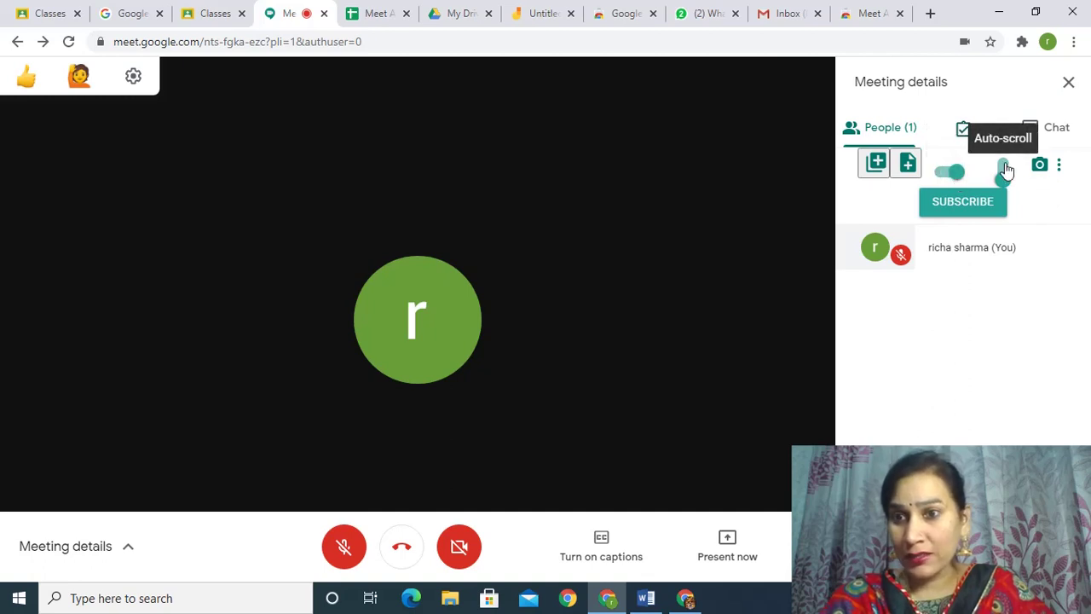
left_click(1004, 170)
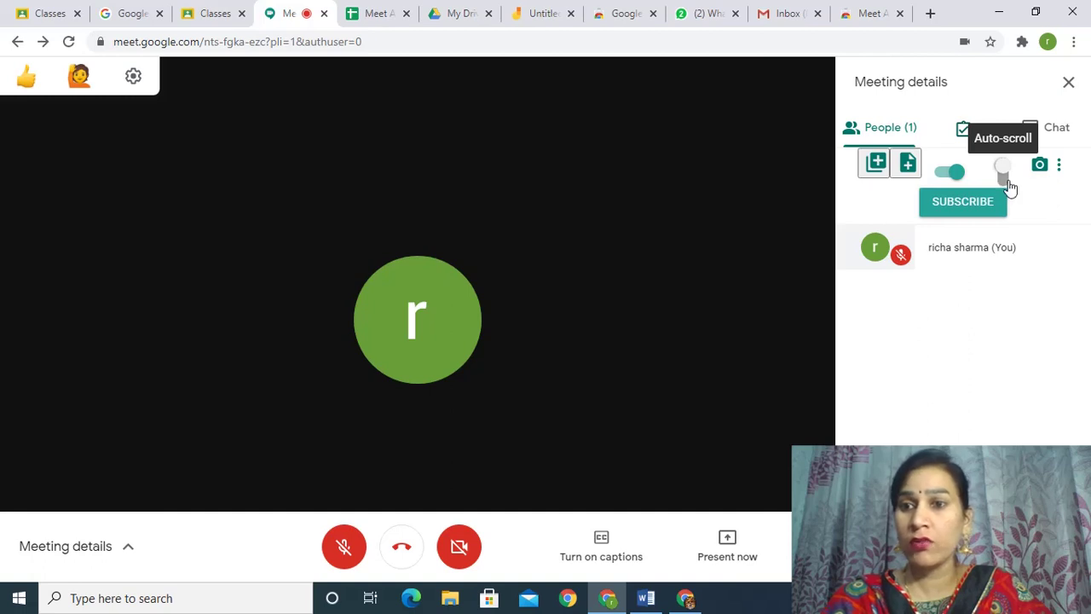
left_click(1004, 175)
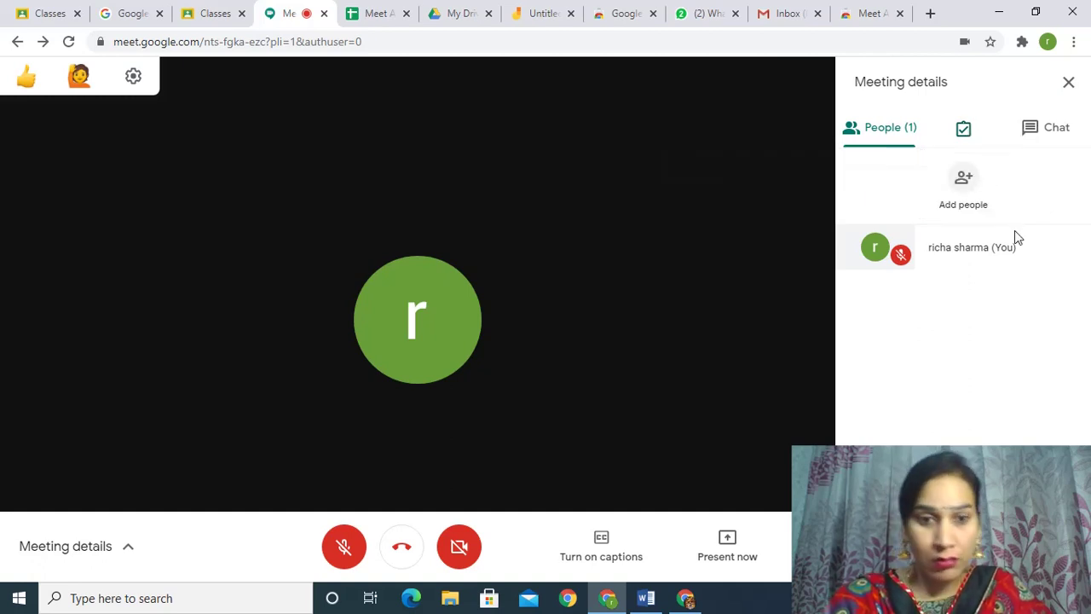
Open the Meet Attendance 09/07/2020 spreadsheet from Google Drive, look over its attendance records and close it.
left_click(452, 15)
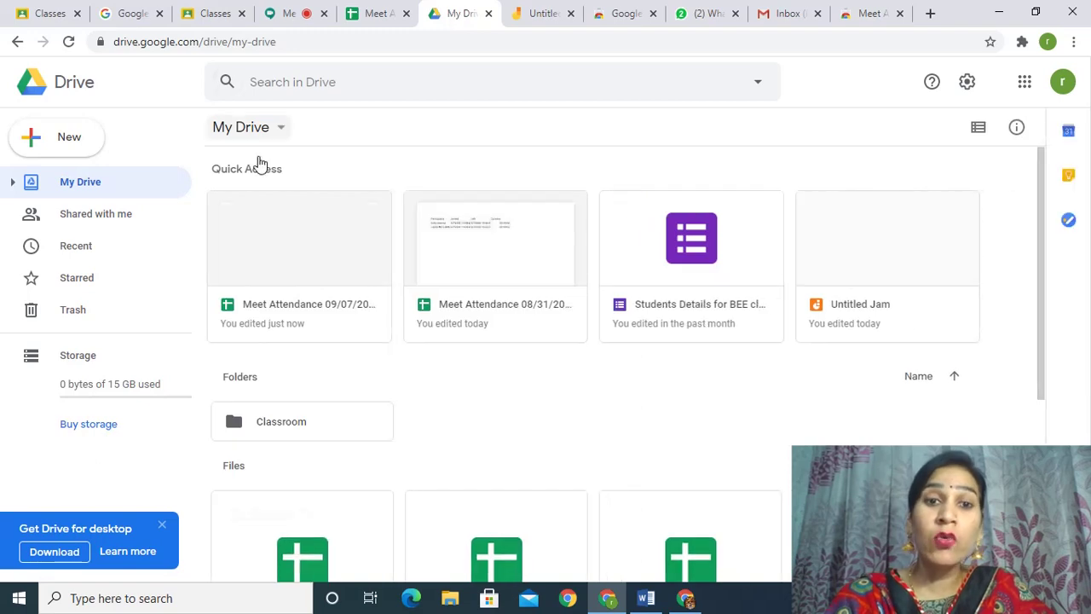
left_click(319, 260)
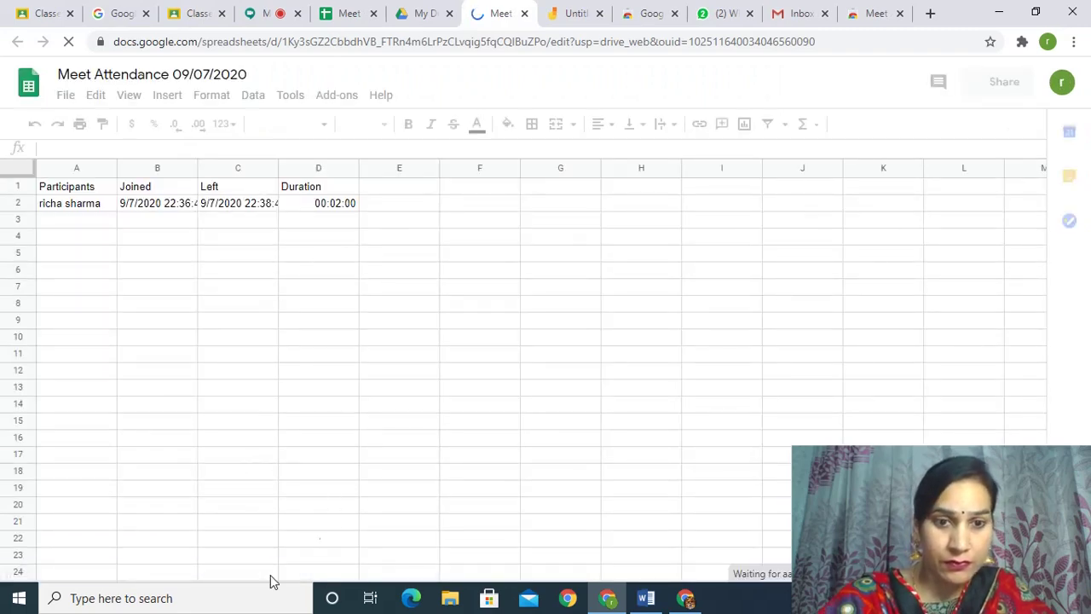
scroll(291, 561, "down", 10)
scroll(297, 547, "up", 10)
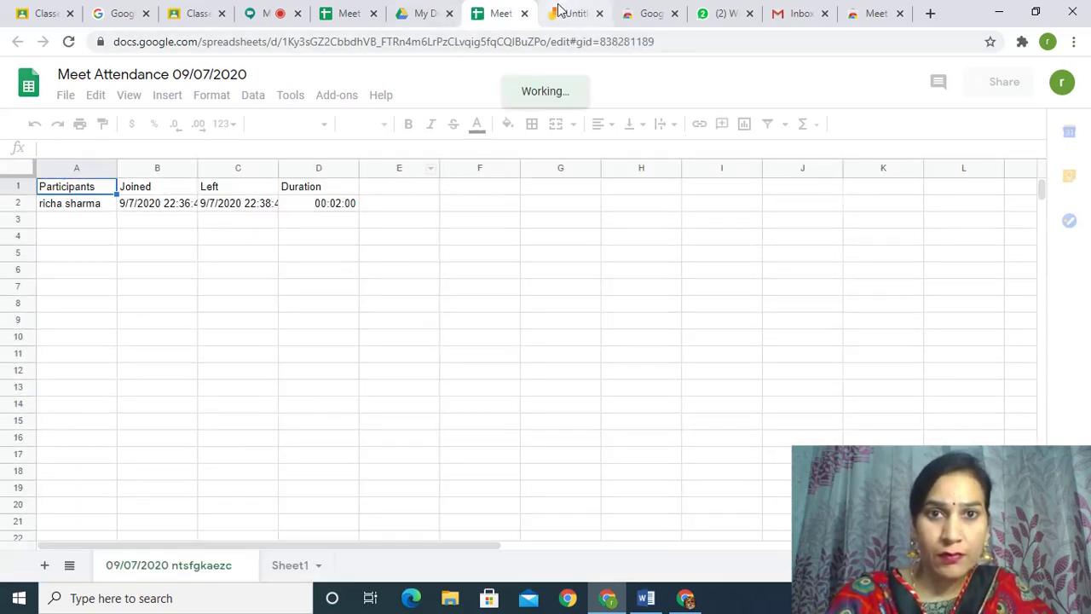
left_click(525, 13)
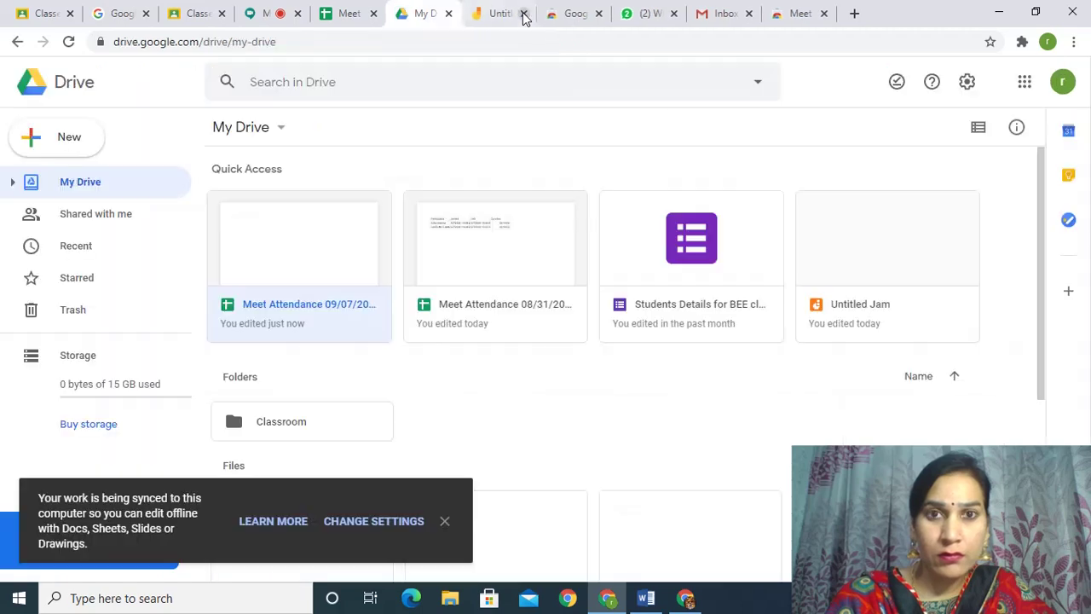
Open the Meet Attendance 08/31/2020 spreadsheet from Drive, examine its "09/07/2020 ekscpezrsk" sheet and close the file.
double_click(539, 244)
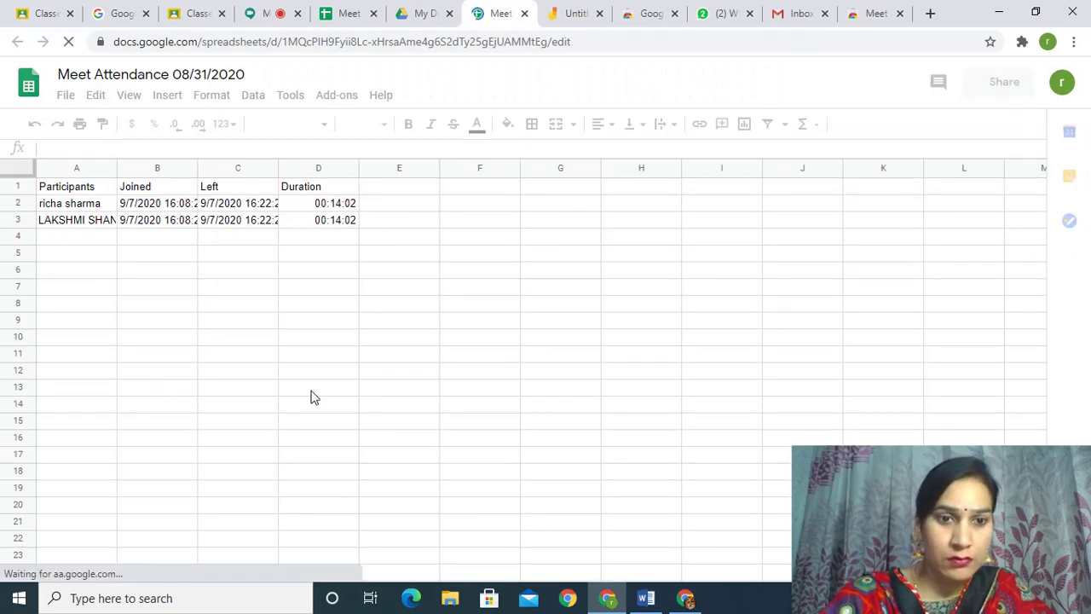
scroll(217, 485, "down", 2)
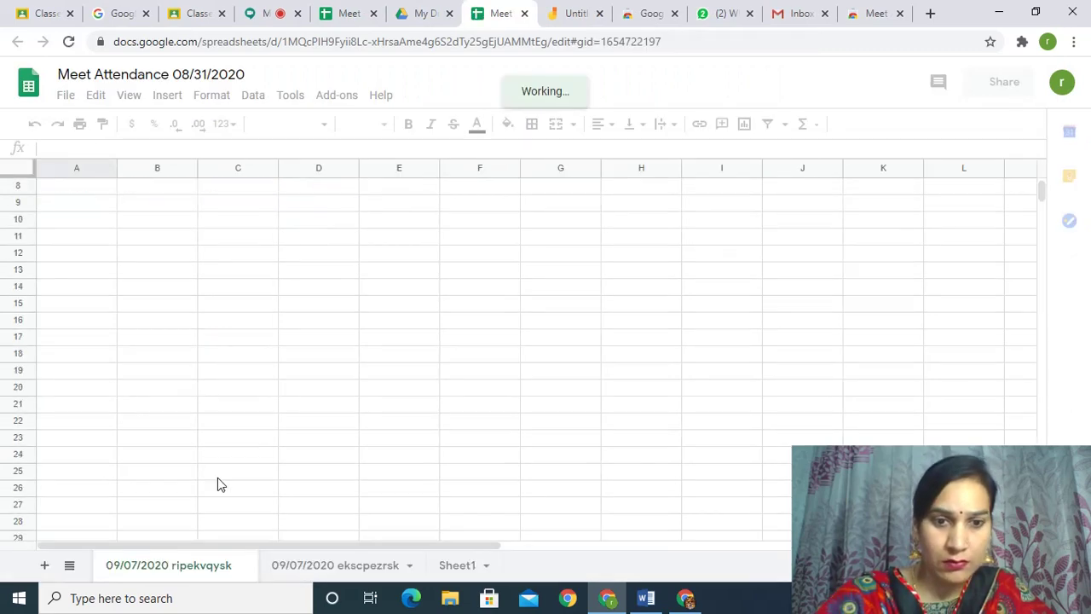
scroll(218, 483, "down", 6)
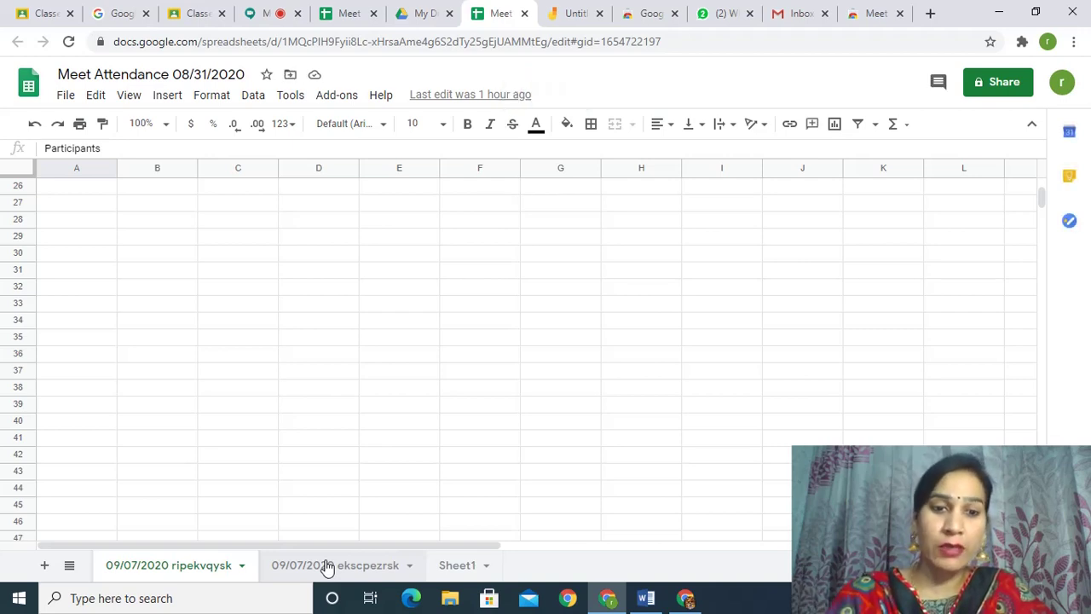
left_click(327, 566)
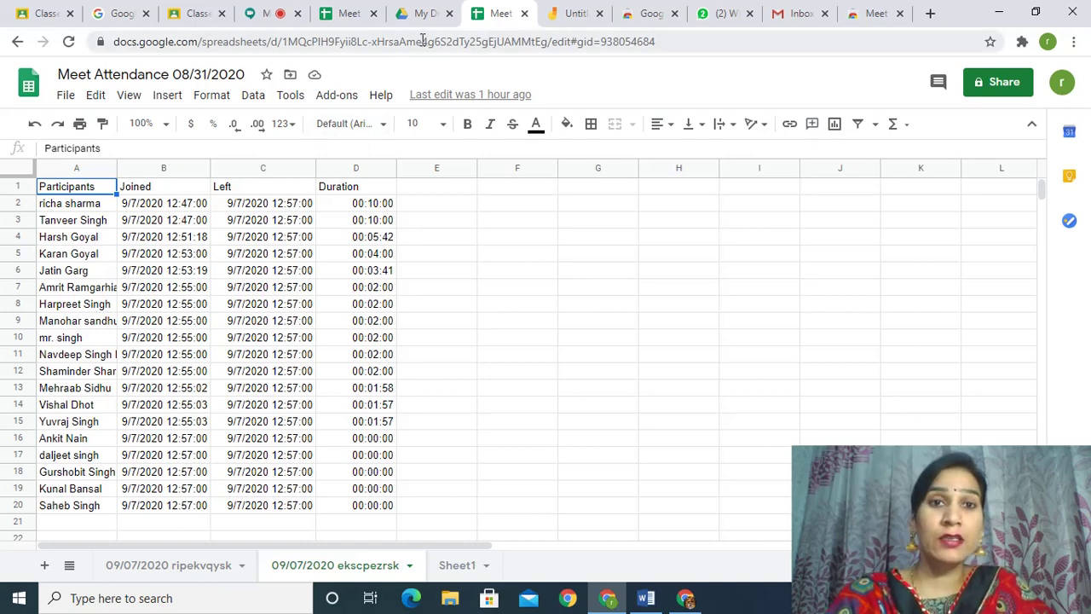
left_click(525, 14)
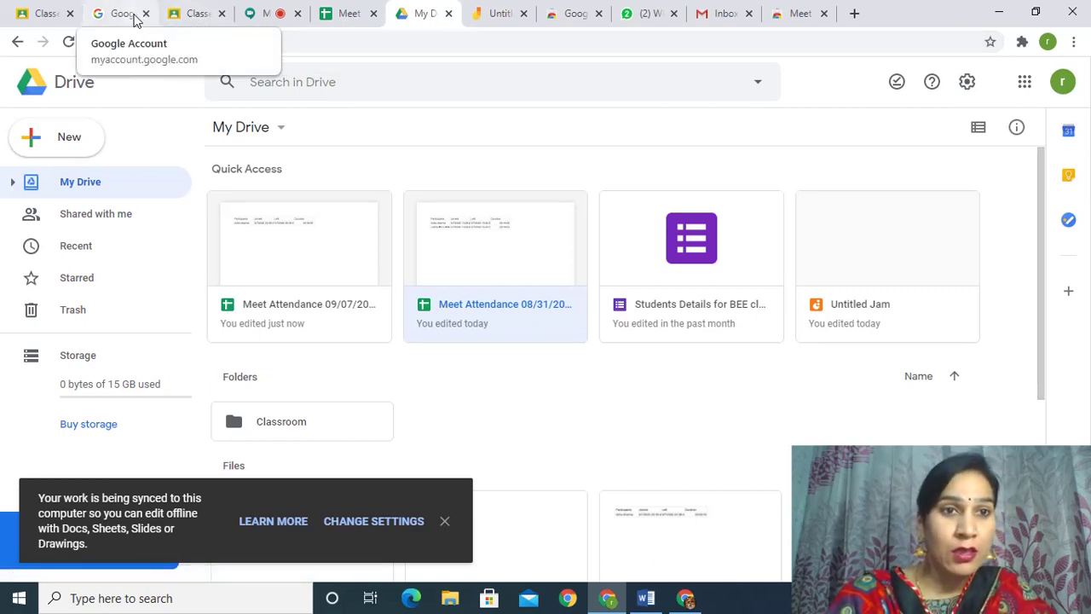
Launch Google Jamboard from Classroom's Google apps list and open the existing Untitled Jam.
left_click(196, 17)
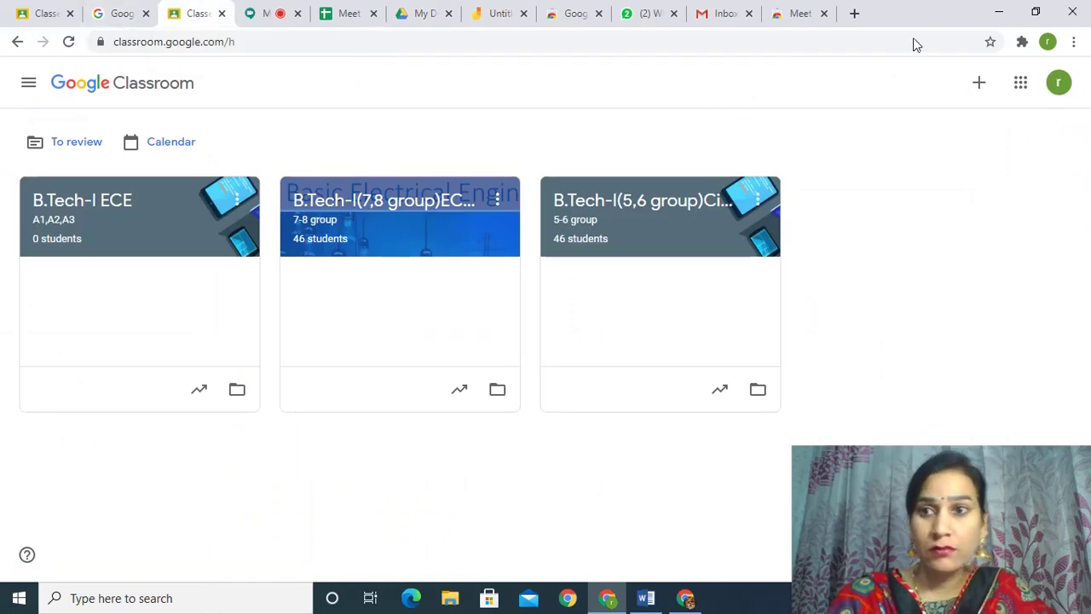
left_click(1023, 85)
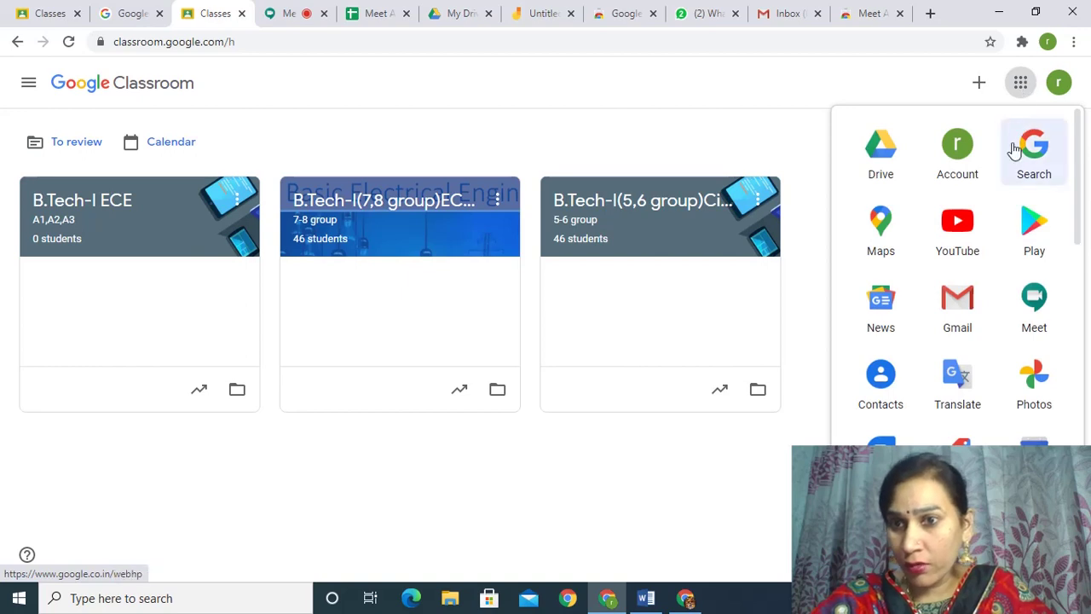
scroll(1011, 149, "down", 2)
scroll(977, 209, "down", 3)
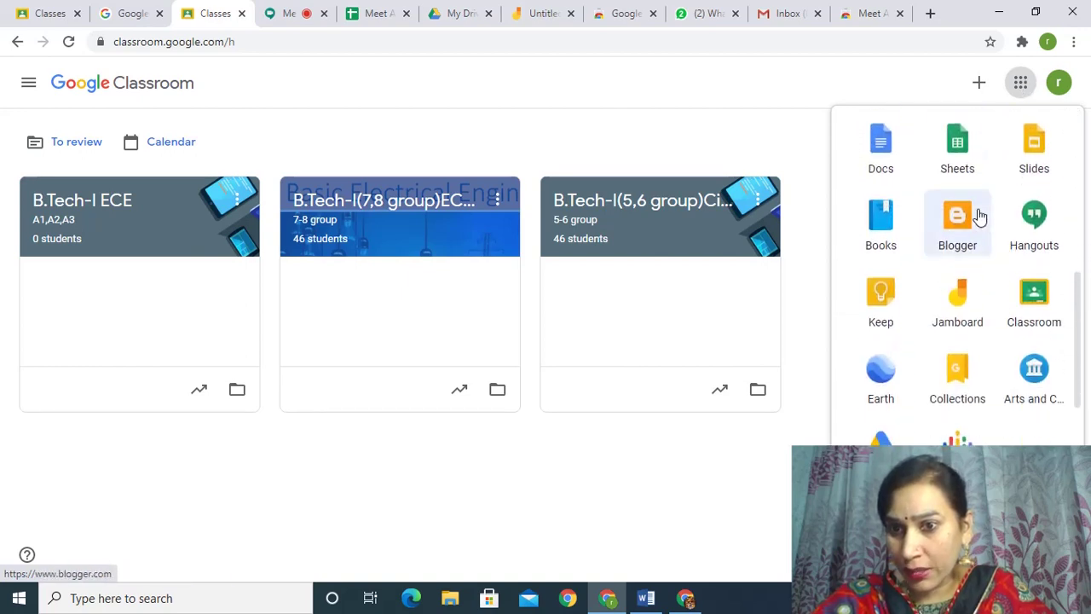
left_click(958, 300)
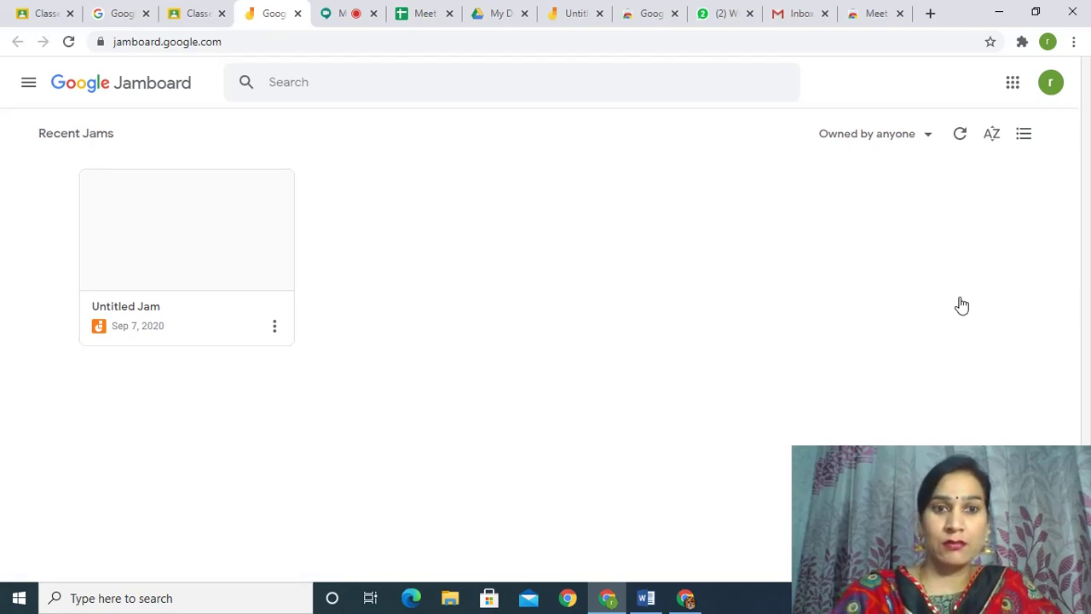
left_click(211, 258)
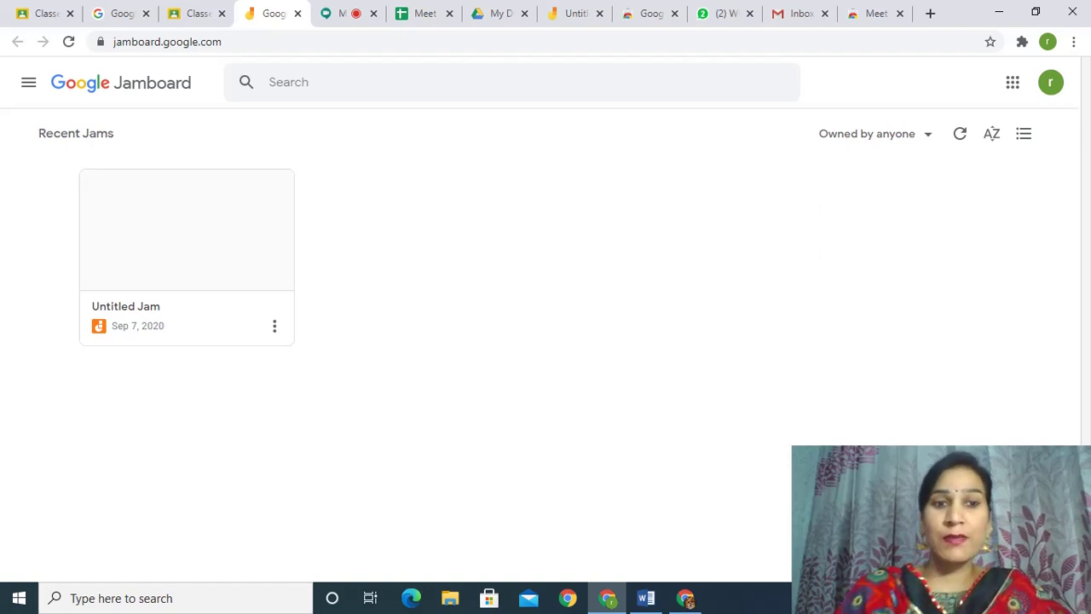
key("F5")
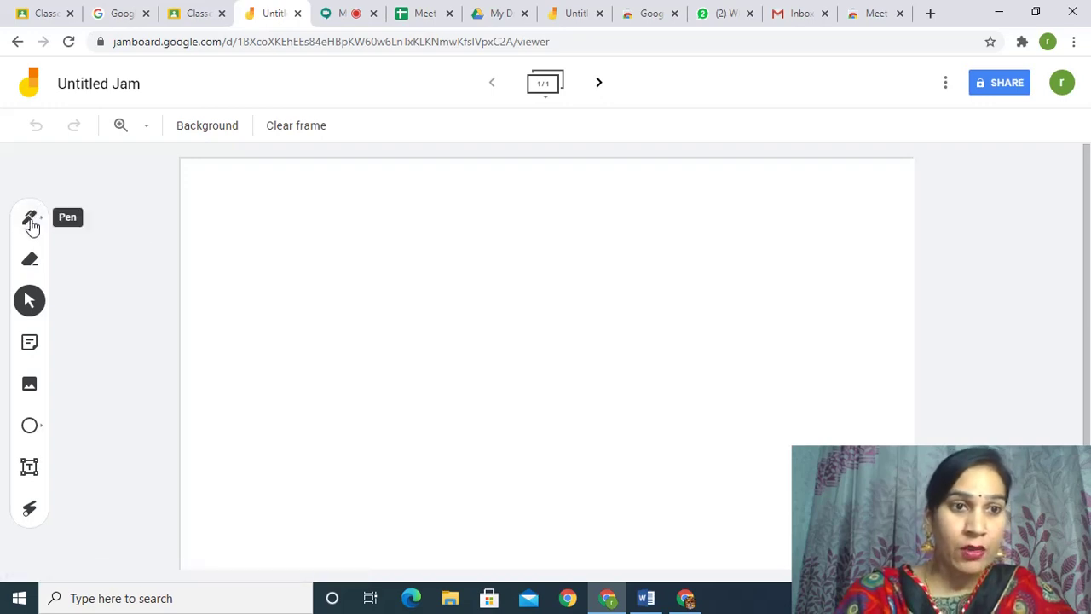
Draw a looping freehand scribble with the Pen tool and handwrite a first name beside it on the blank frame.
left_click(29, 219)
mouse_move(333, 243)
left_mouse_down()
mouse_move(497, 327)
mouse_move(509, 352)
mouse_move(380, 334)
mouse_move(543, 246)
mouse_move(570, 253)
mouse_move(607, 293)
left_mouse_up()
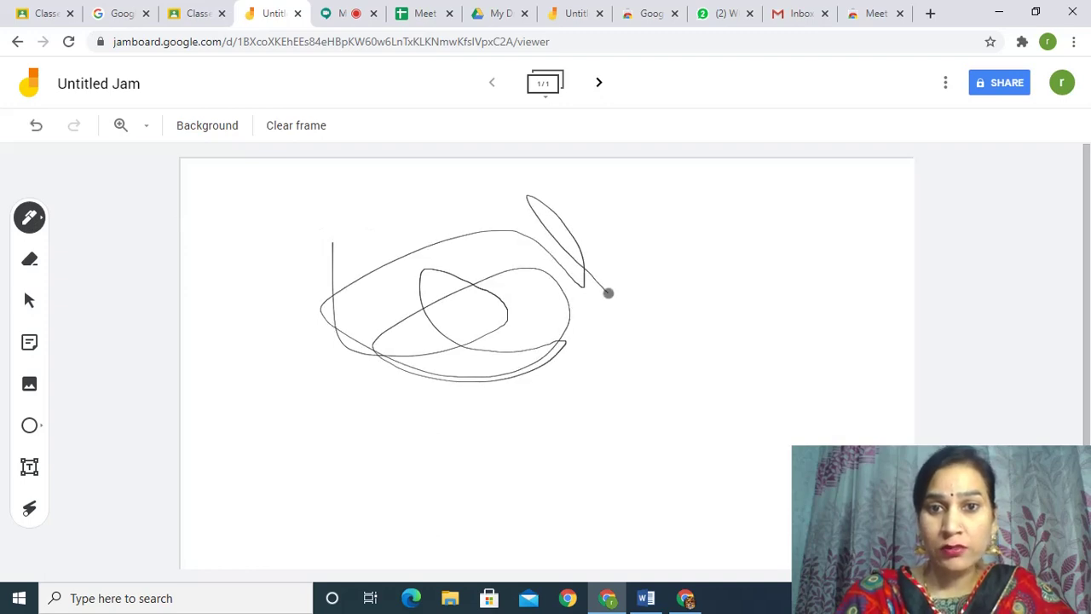
mouse_move(626, 338)
left_mouse_down()
mouse_move(638, 401)
mouse_move(651, 302)
mouse_move(717, 365)
mouse_move(736, 309)
mouse_move(779, 329)
mouse_move(790, 317)
mouse_move(791, 253)
mouse_move(840, 251)
left_mouse_up()
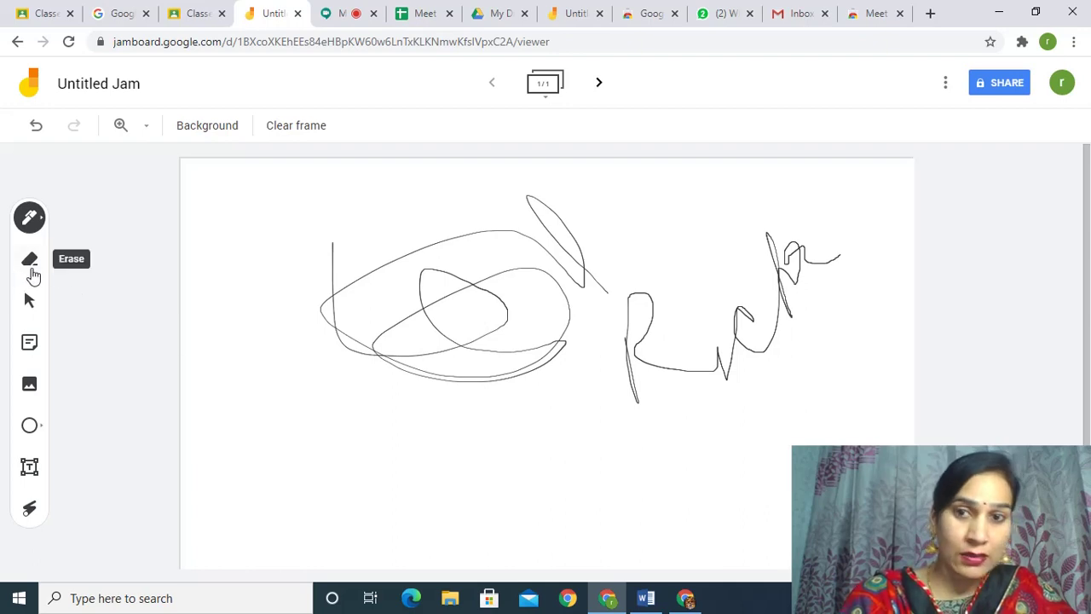
Erase parts of the scribble and the handwritten name, and switch back to the Select tool.
left_click(30, 261)
mouse_move(497, 294)
left_mouse_down()
mouse_move(521, 382)
mouse_move(773, 352)
left_mouse_up()
mouse_move(692, 368)
left_mouse_down()
mouse_move(825, 298)
mouse_move(840, 263)
mouse_move(609, 324)
mouse_move(632, 316)
left_mouse_up()
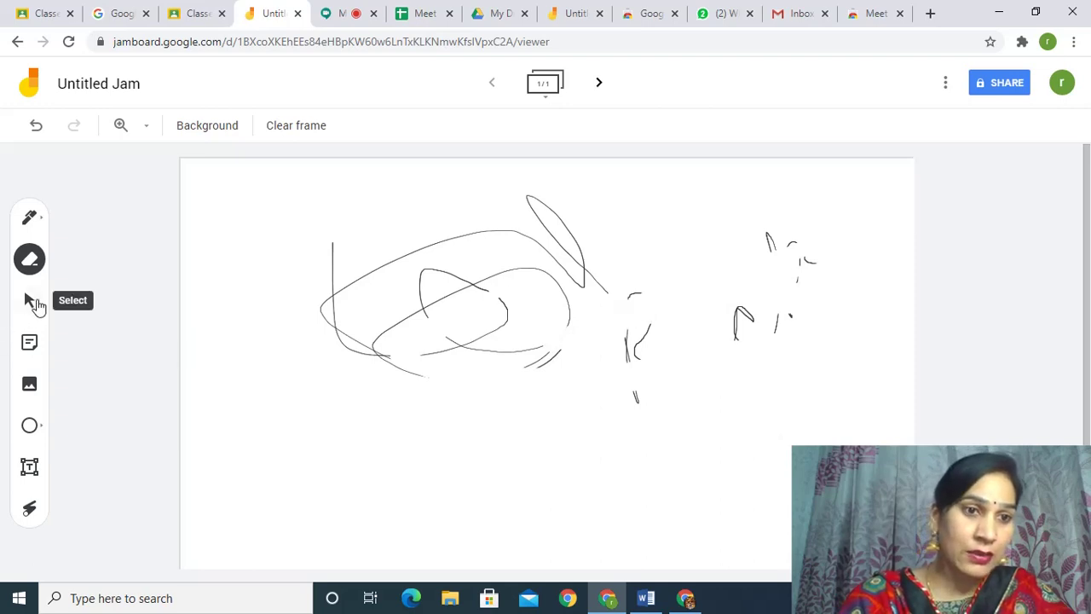
left_click(30, 301)
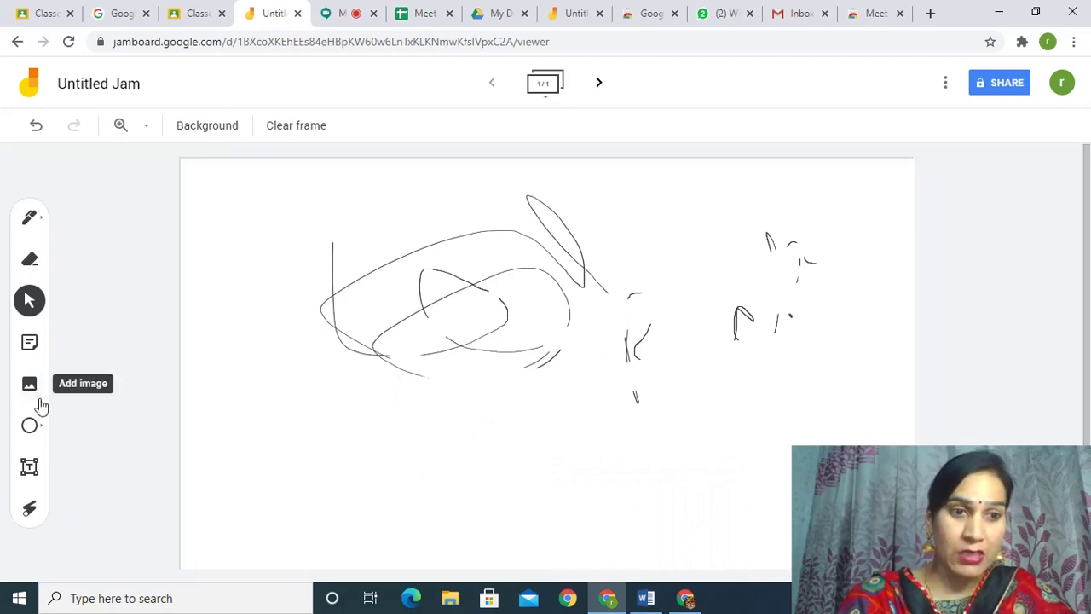
Draw a wide flat ellipse below the pen strokes and place a text box reading "circle" inside it.
left_click(29, 425)
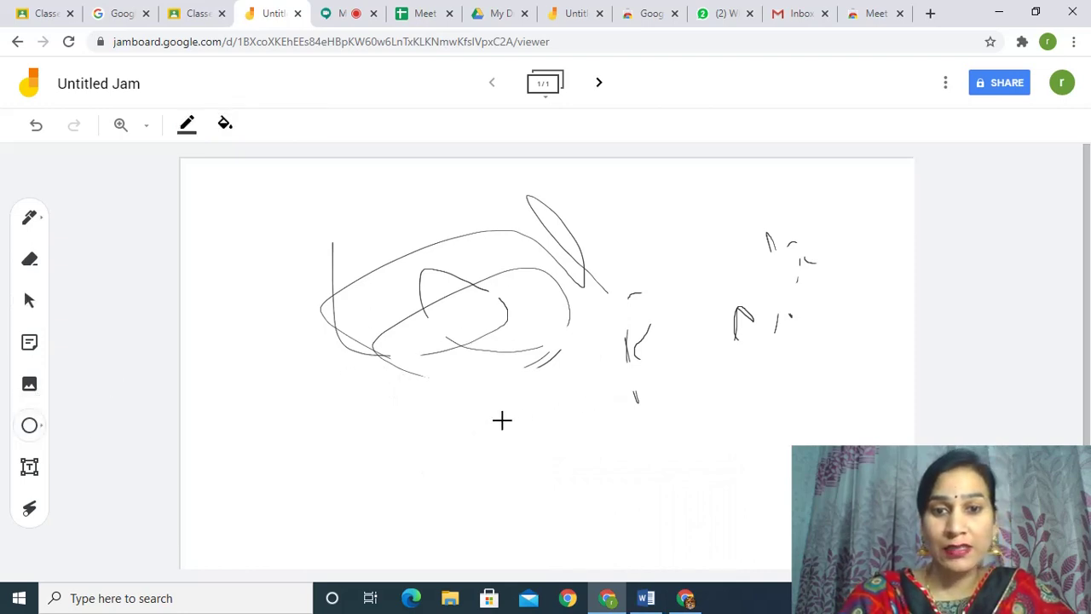
left_click_drag(496, 418, 764, 490)
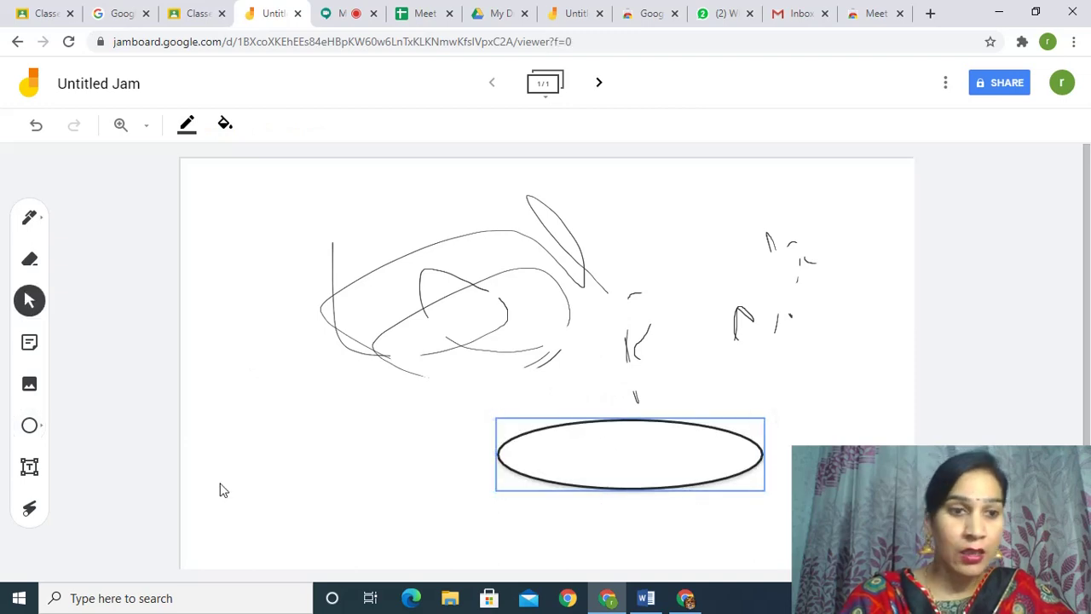
left_click(27, 471)
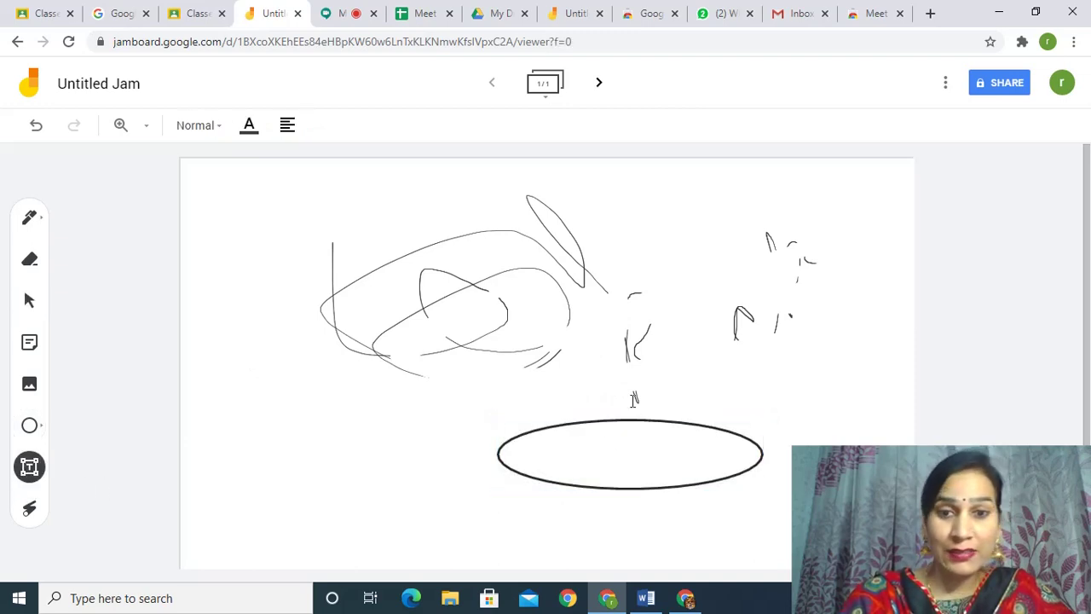
left_click(600, 458)
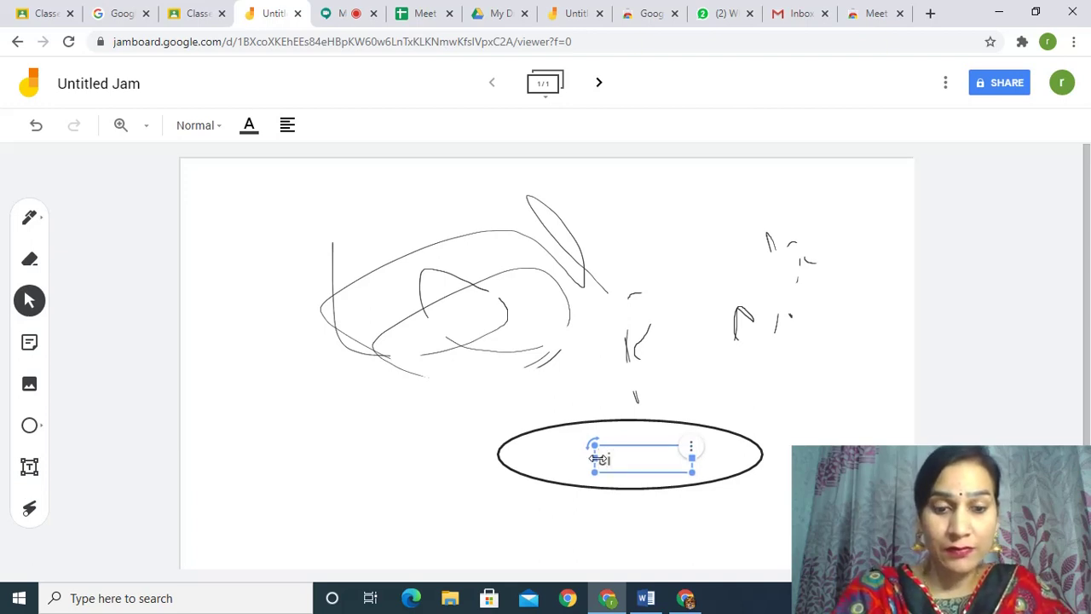
left_click(768, 448)
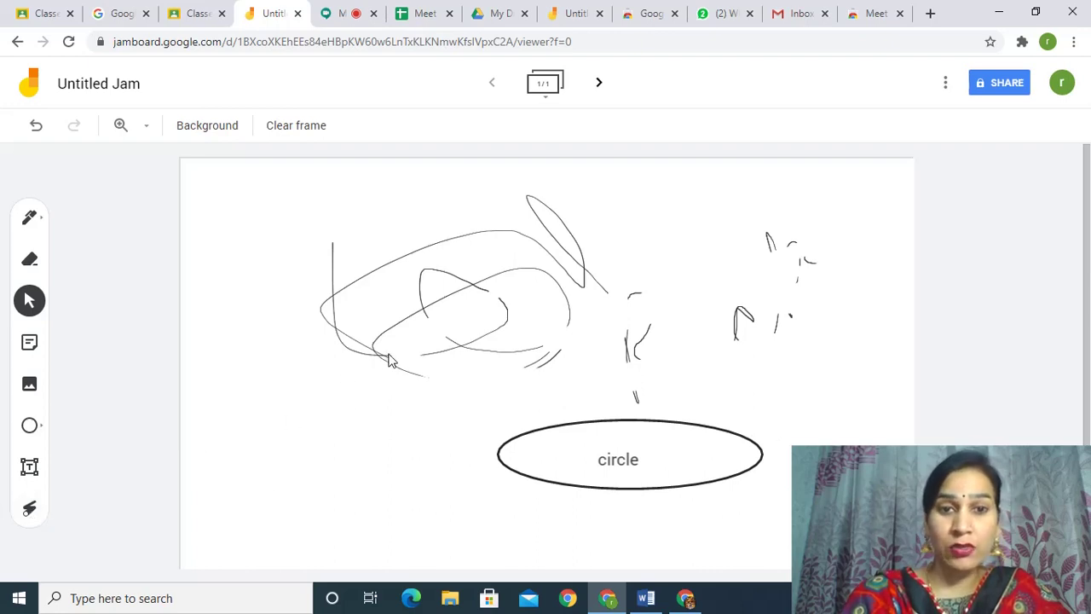
Select the laser pointer, try the dotted frame background, and set the background to the square grid.
left_click(29, 508)
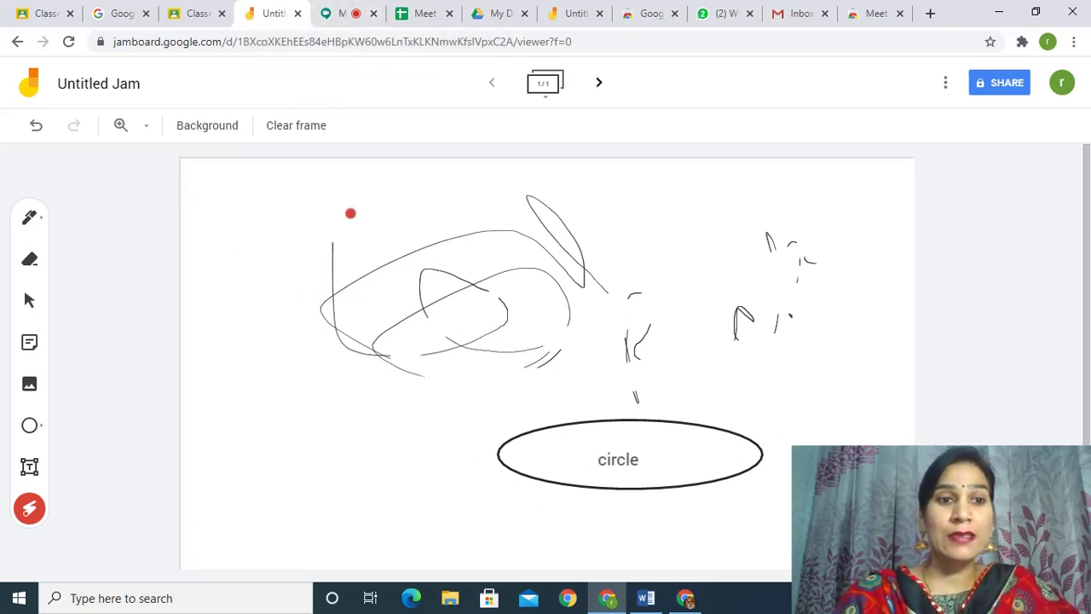
left_click(201, 130)
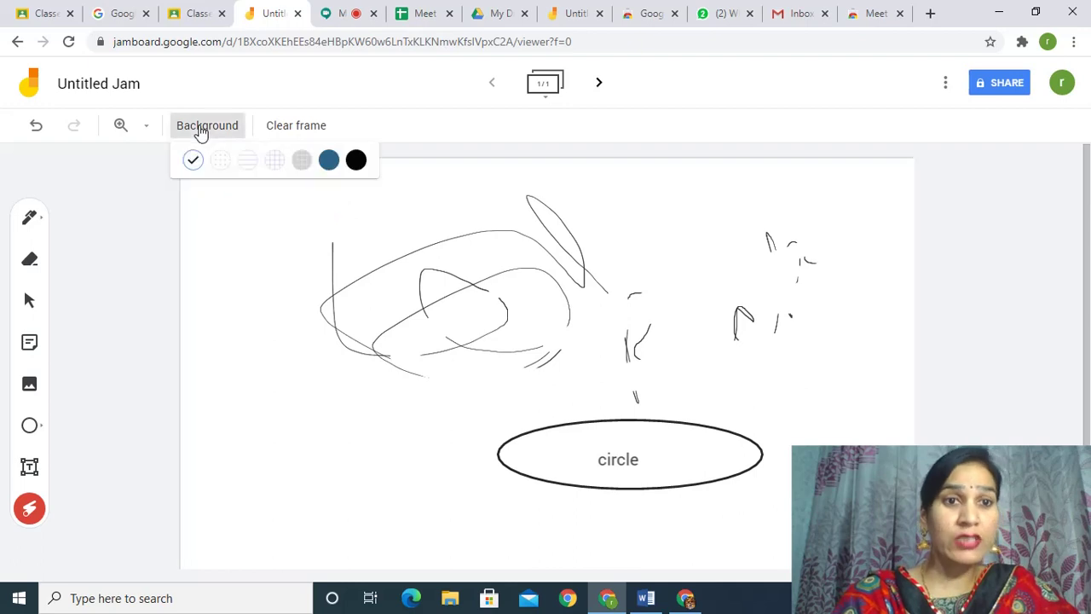
left_click(220, 160)
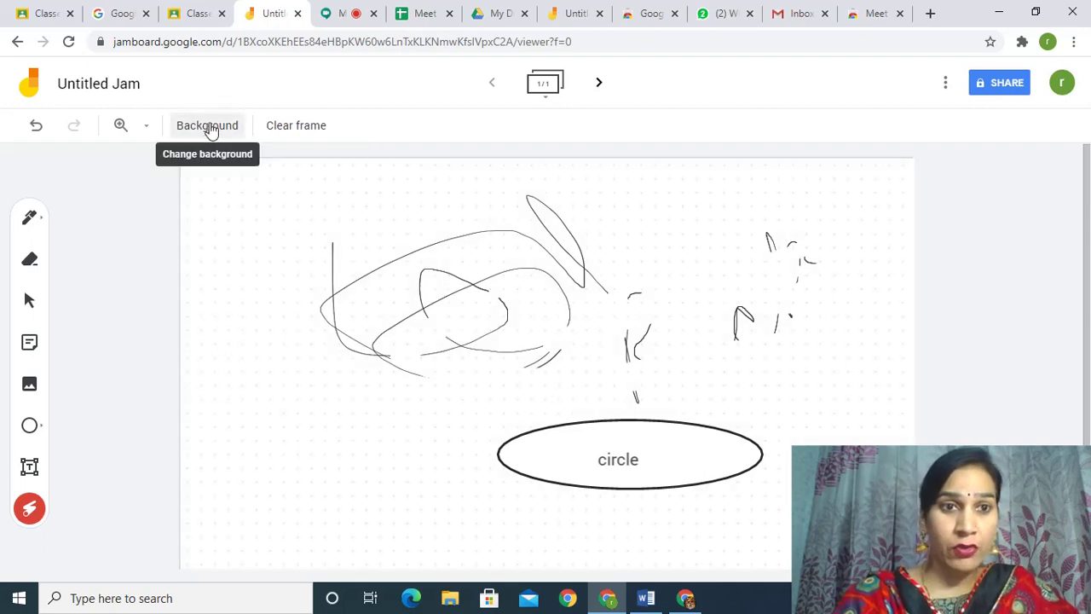
left_click(212, 128)
left_click(274, 161)
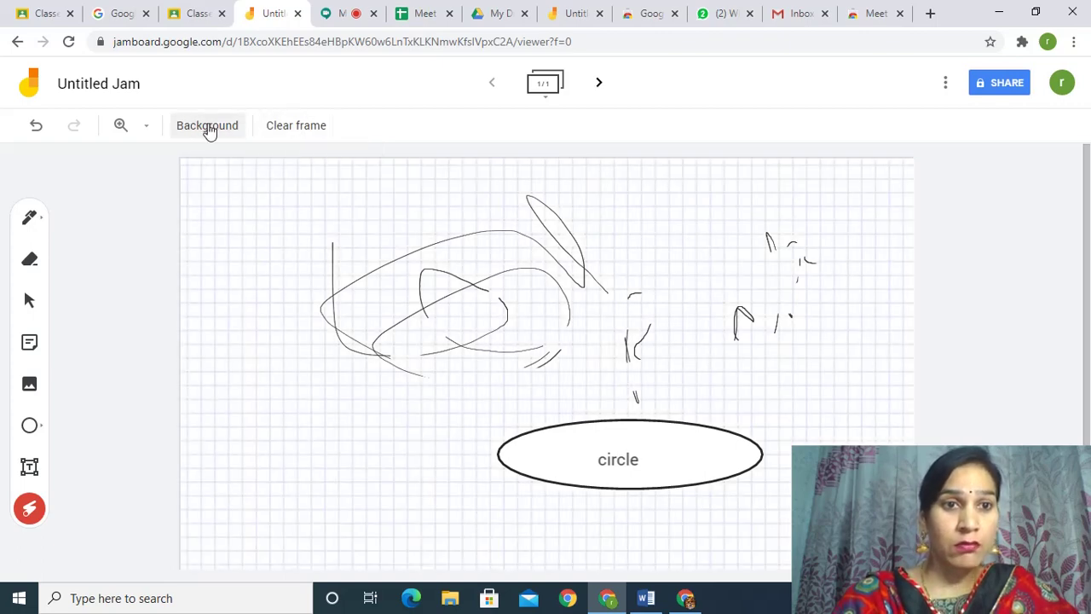
Zoom in on the ellipse labelled "circle" and set the zoom level back to 50%.
left_click(120, 126)
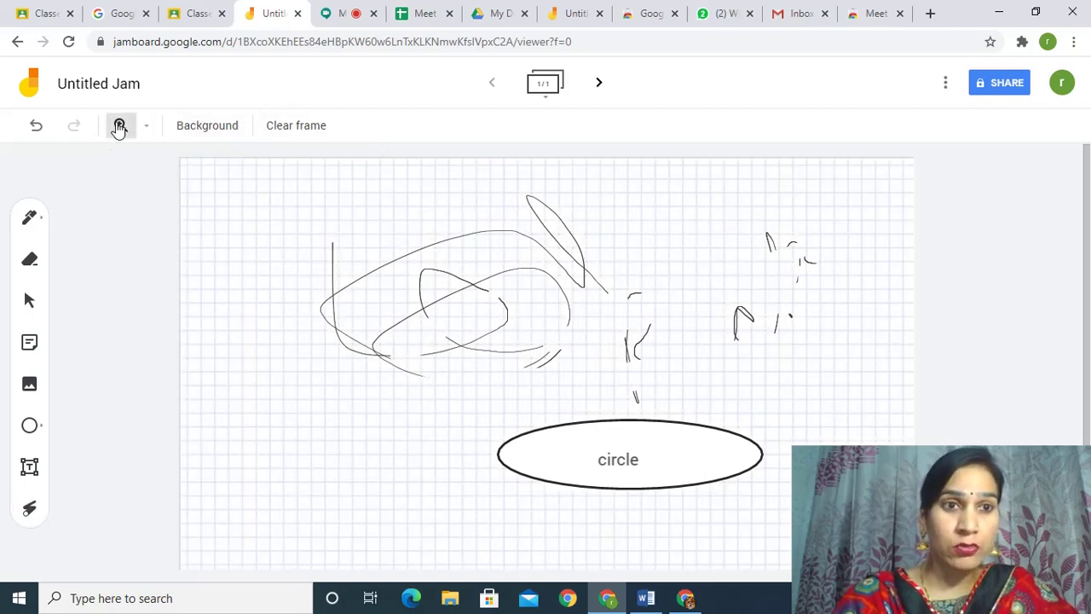
left_click(601, 420)
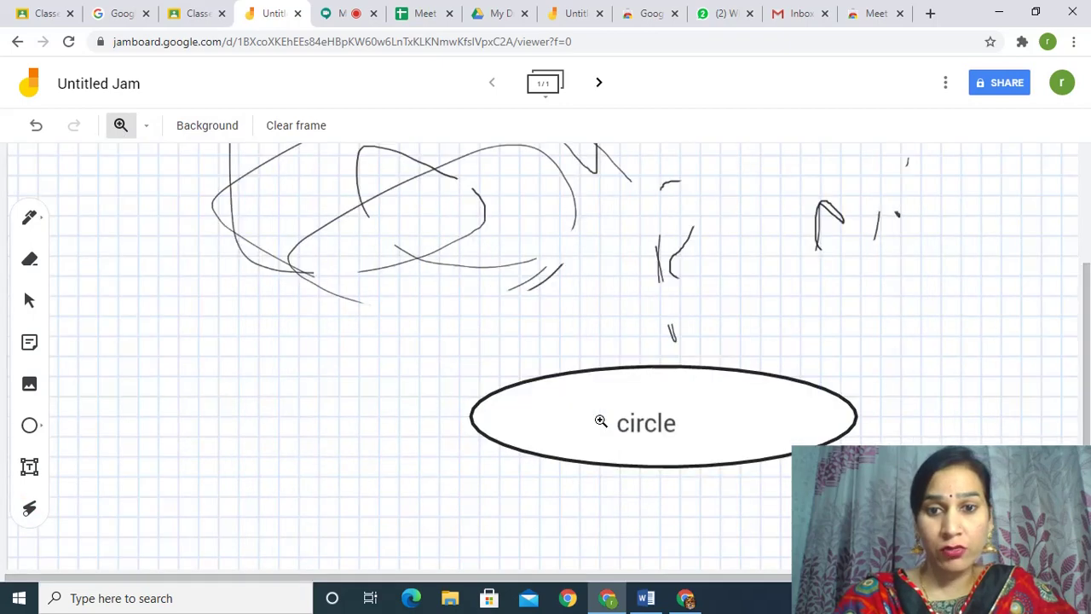
left_click(631, 430)
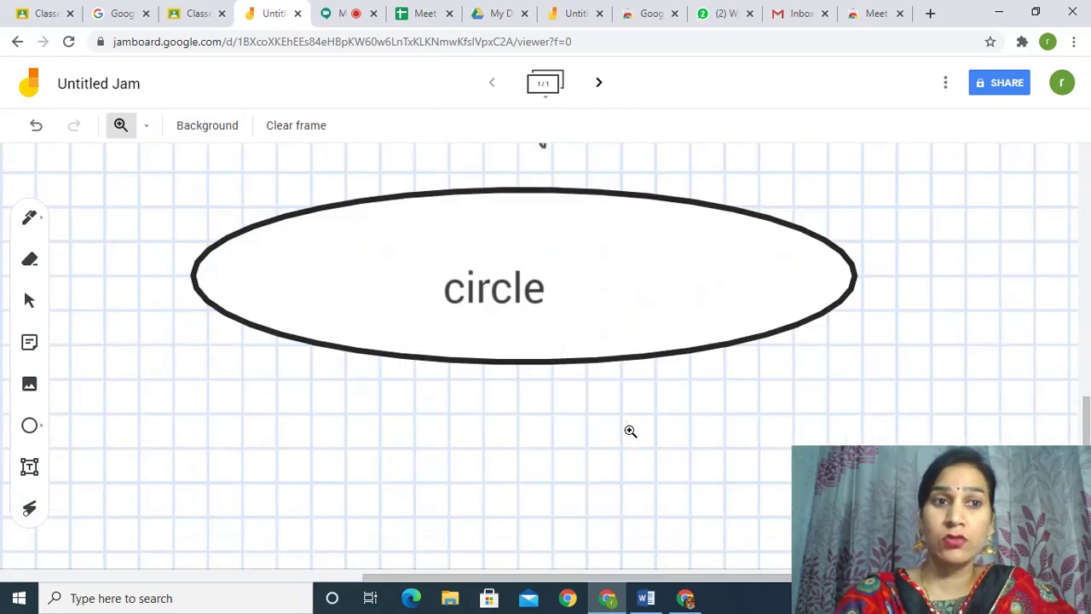
left_click(148, 126)
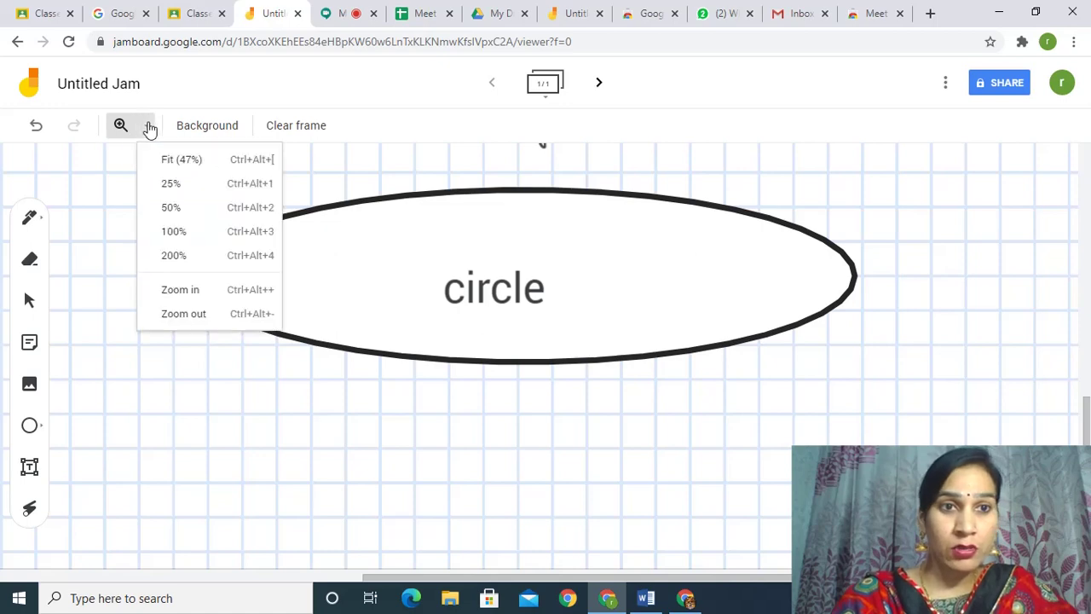
left_click(170, 208)
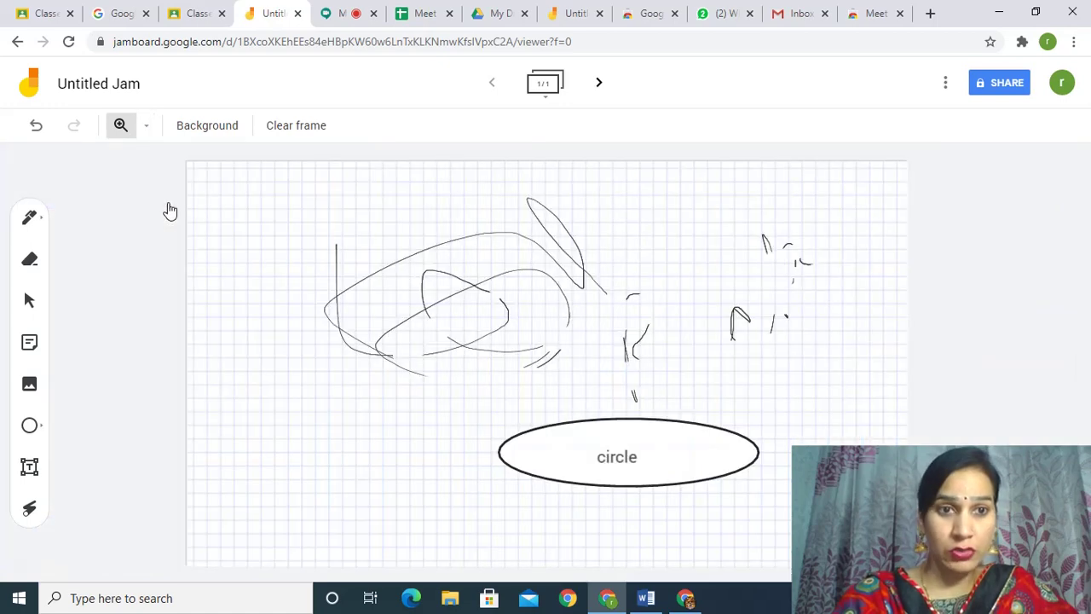
Clear everything from the frame and open the Jam's list of further actions such as renaming and PDF download.
left_click(288, 128)
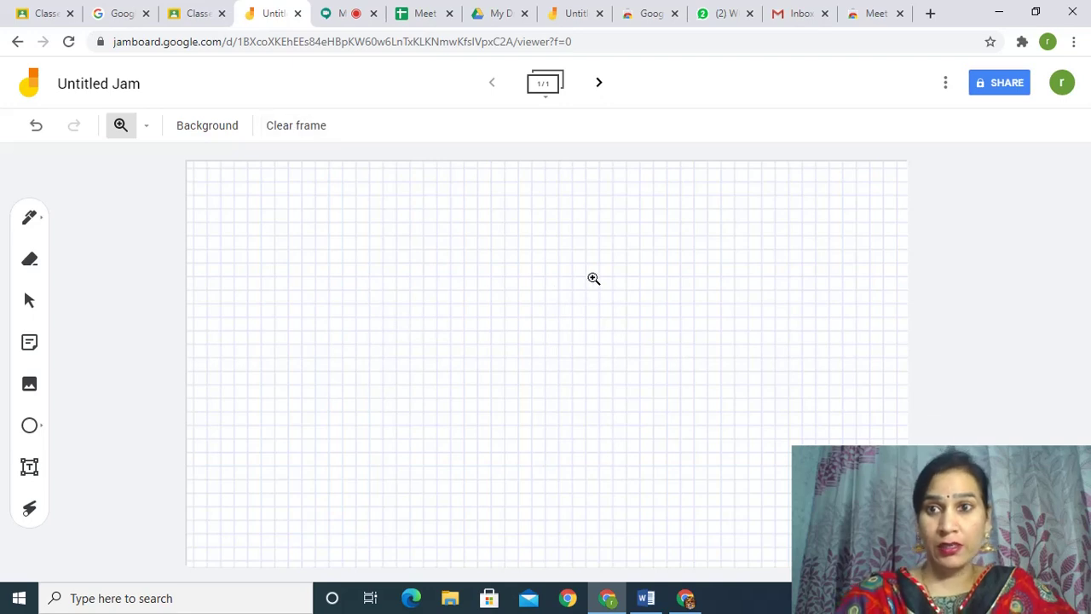
left_click(946, 84)
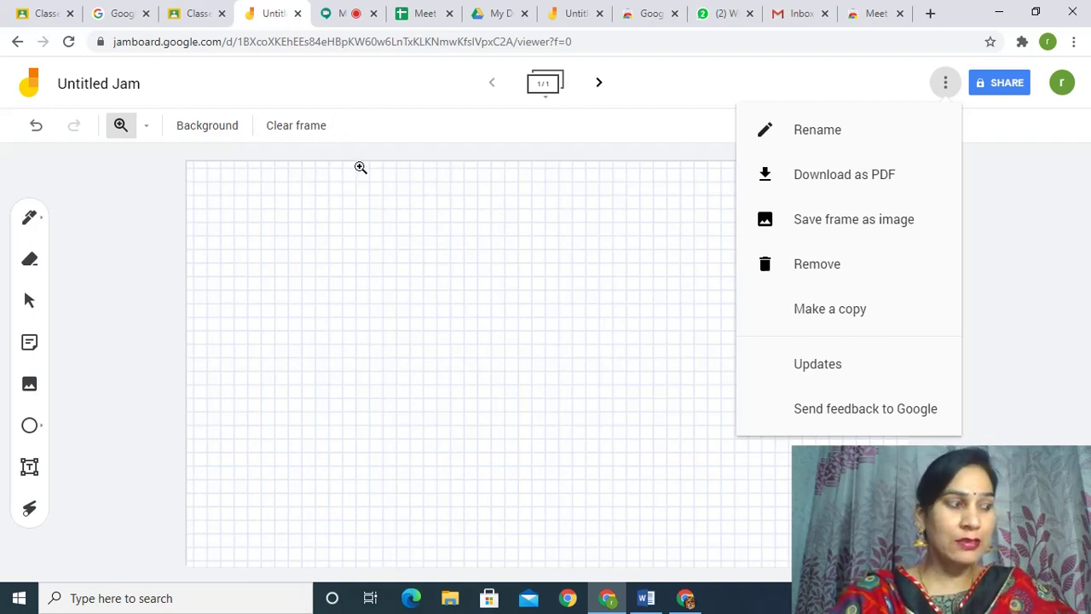
Switch to the running Google Meet session and present the Chrome window showing the meeting.
left_click(341, 15)
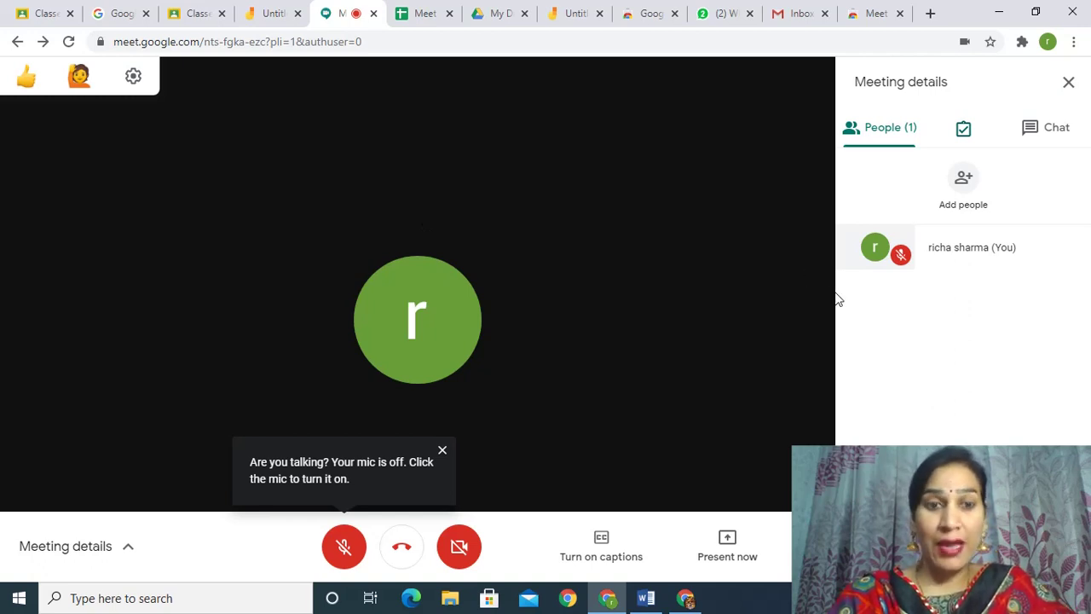
left_click(726, 548)
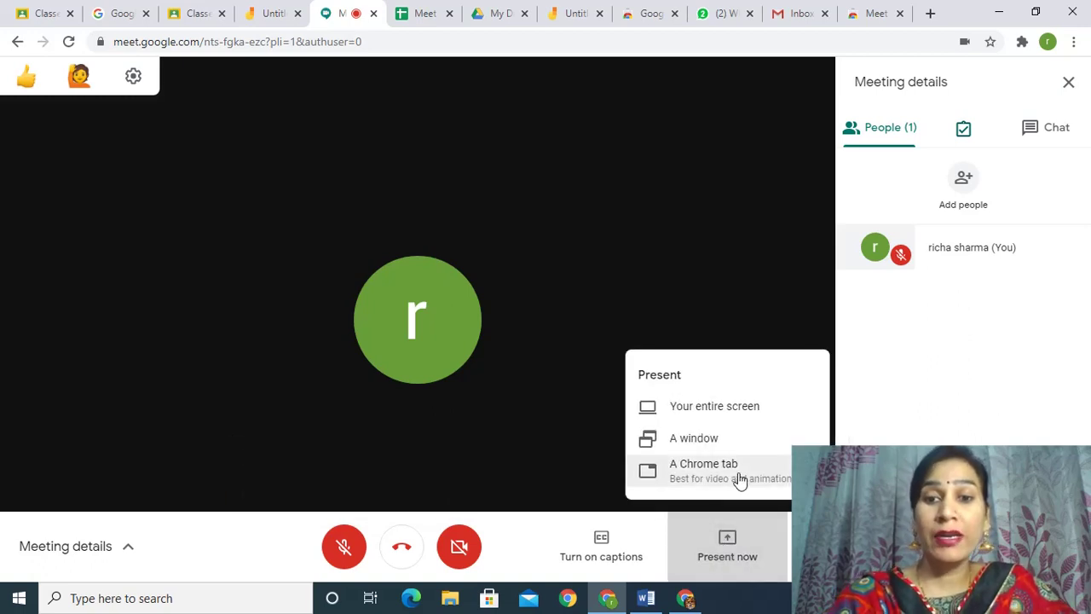
left_click(694, 443)
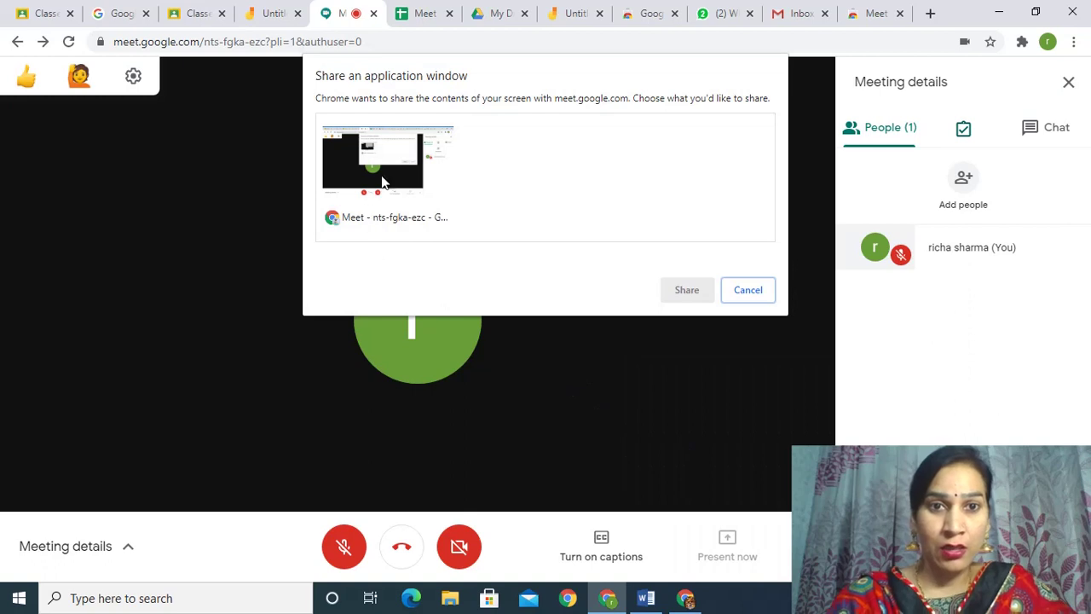
left_click(385, 181)
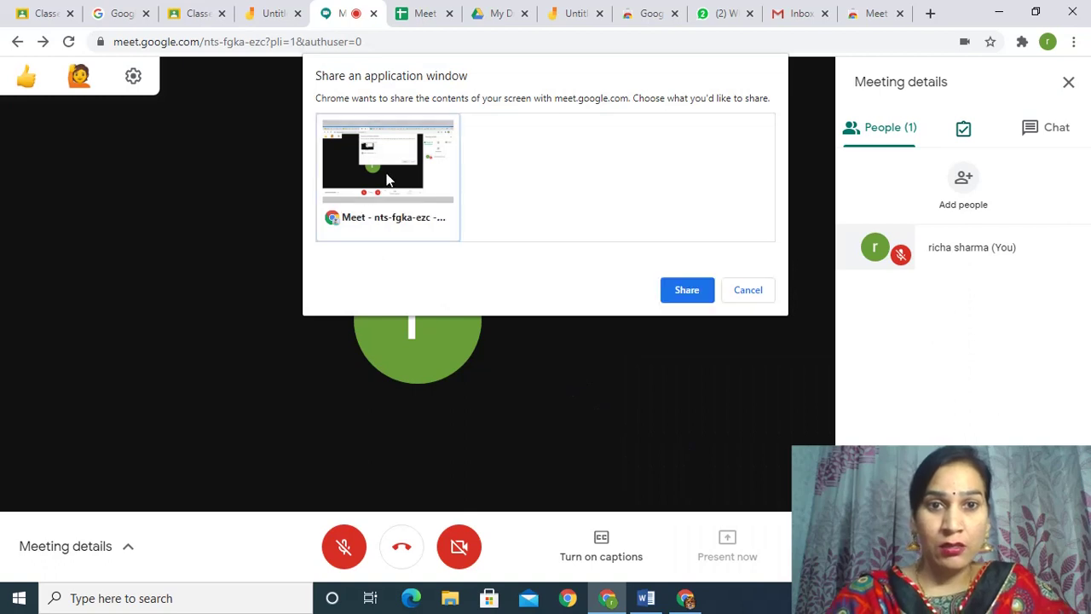
left_click(687, 291)
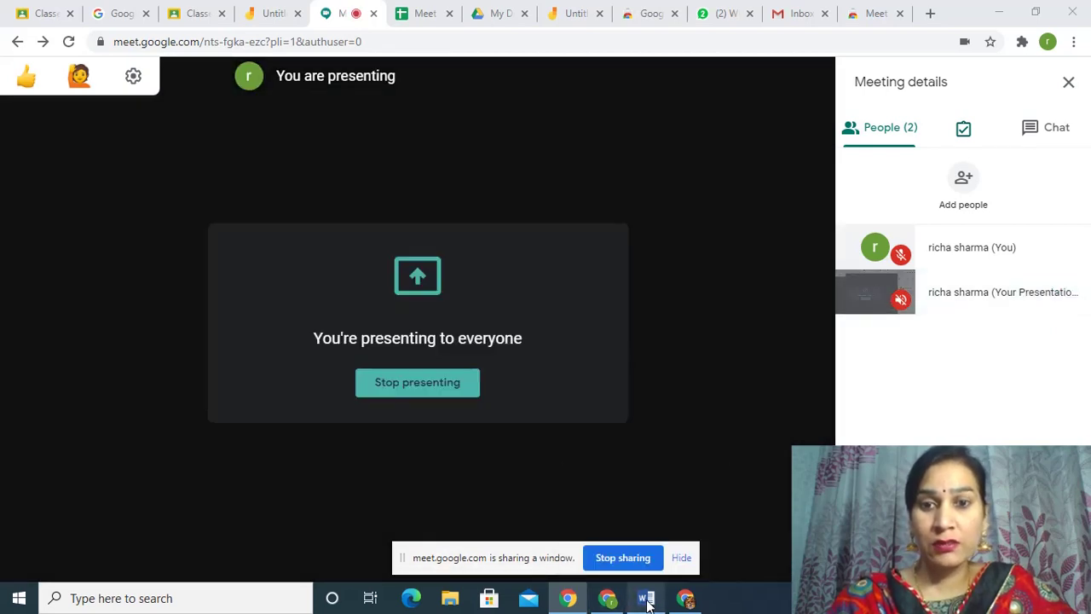
Show the Word document "format for MST" as a small window over the meeting, and view the meeting's chat and participant list.
left_click(646, 599)
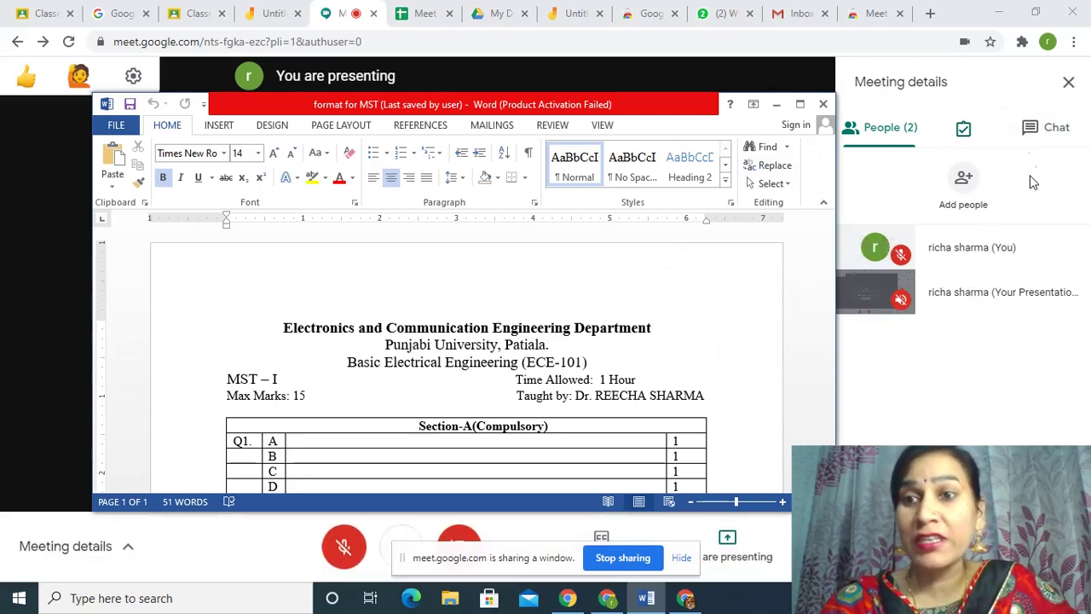
left_click(801, 105)
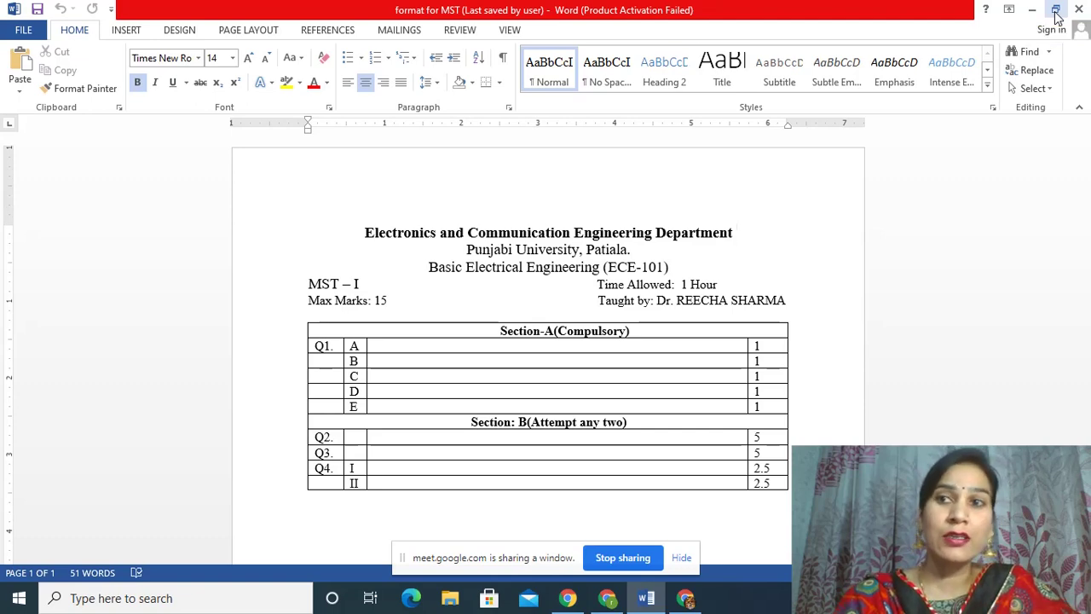
left_click(1056, 11)
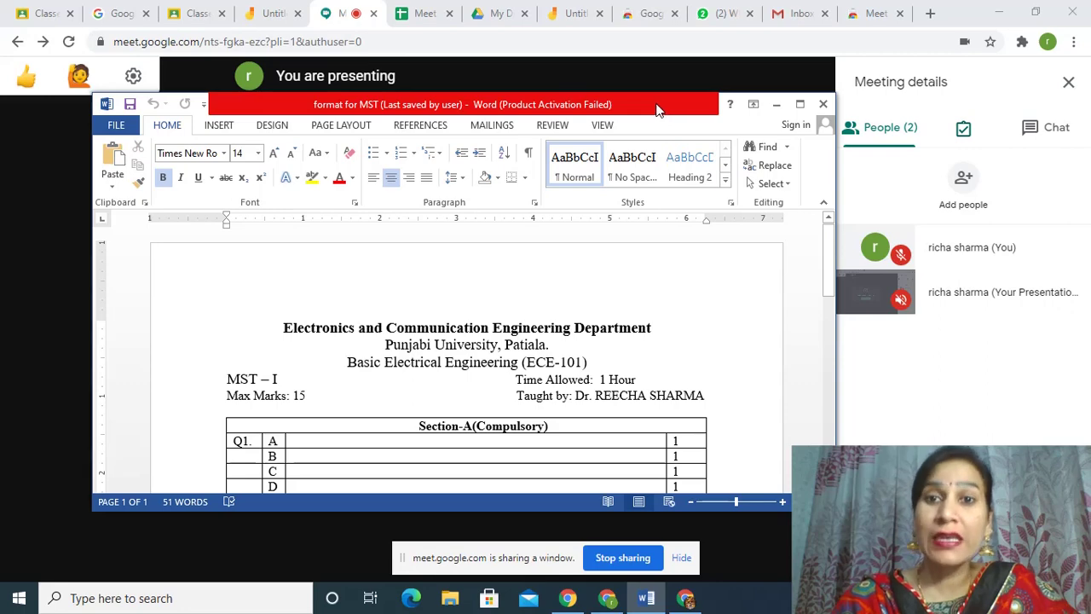
left_click_drag(657, 109, 645, 85)
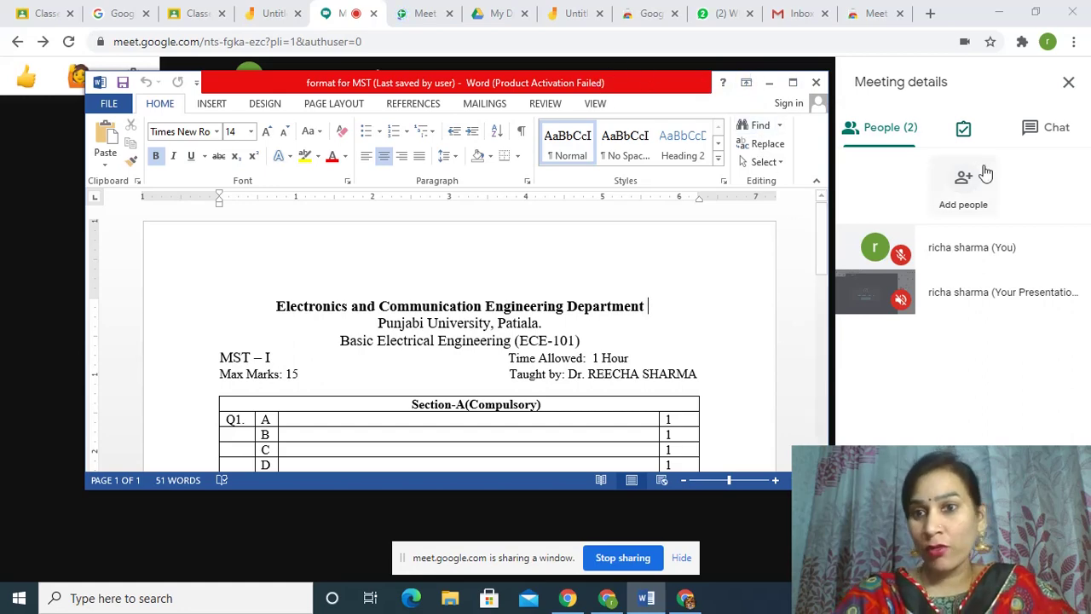
left_click(1040, 136)
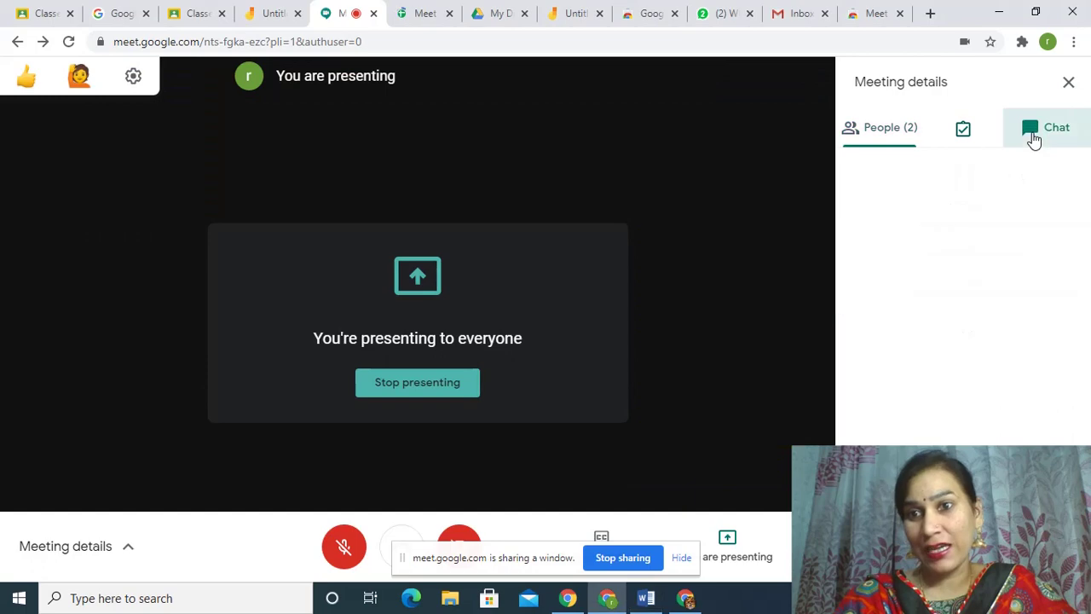
left_click(883, 139)
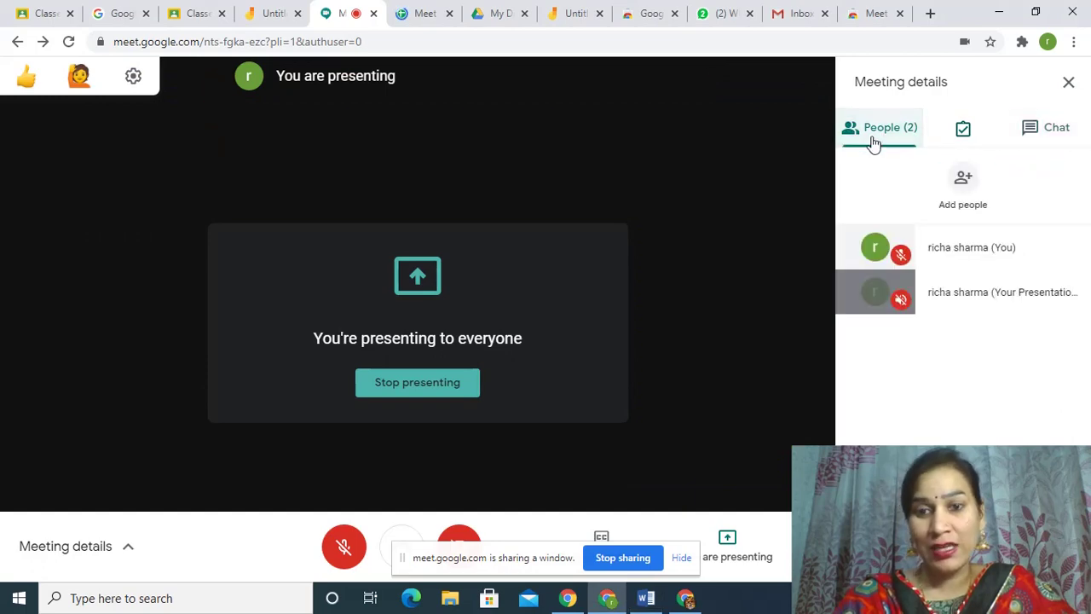
Close the Word document "format for MST" and stop sharing the window in Meet.
left_click(647, 598)
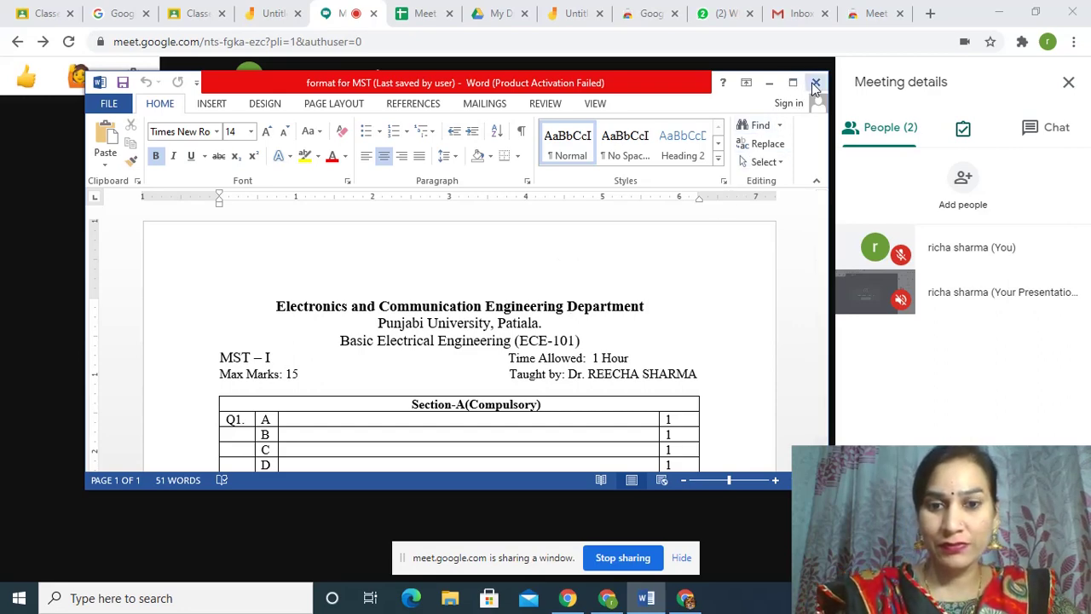
left_click(625, 559)
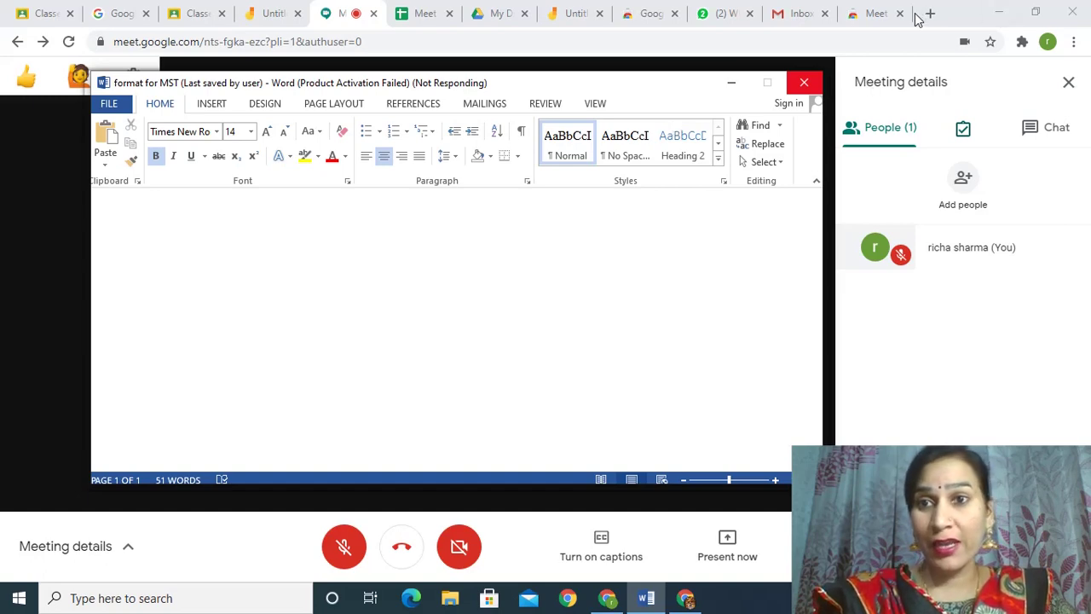
Search Google for "node reaction for google meet" from the browser tab showing the Meet Attendance extension.
left_click(878, 15)
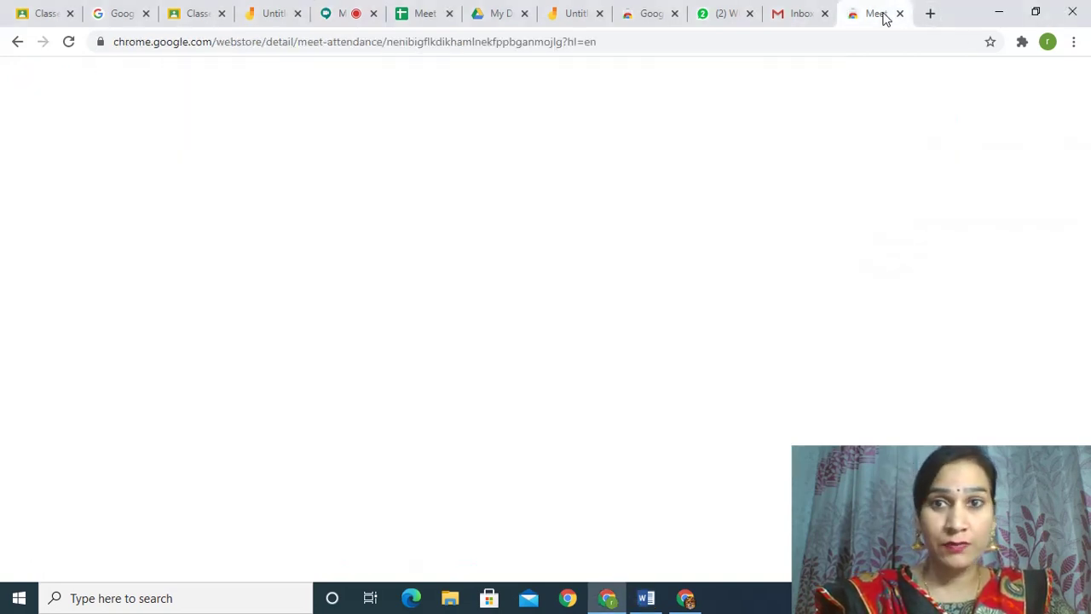
left_click(768, 43)
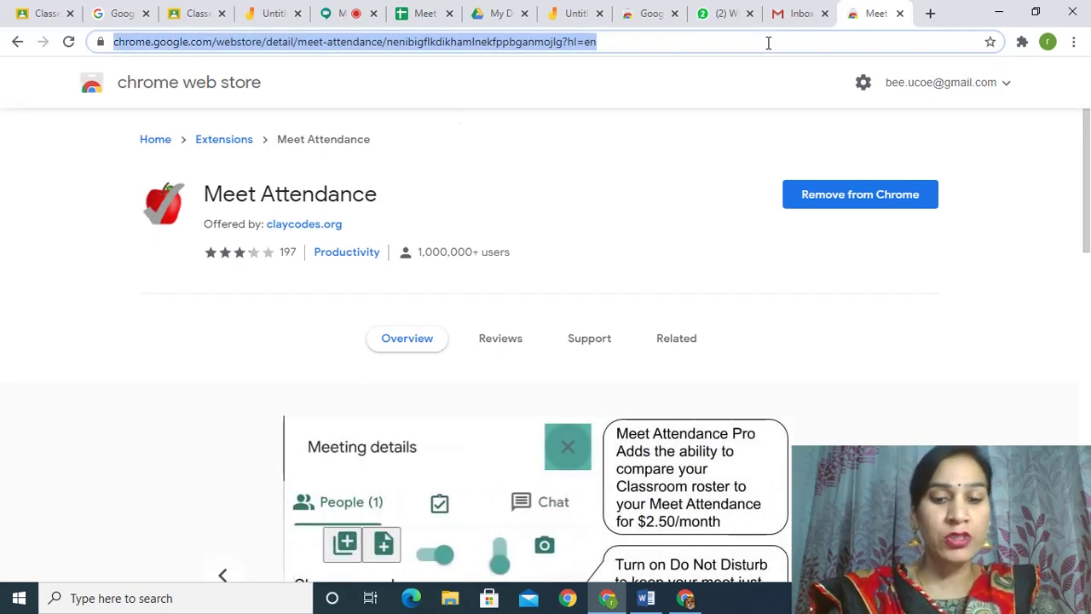
type("node ")
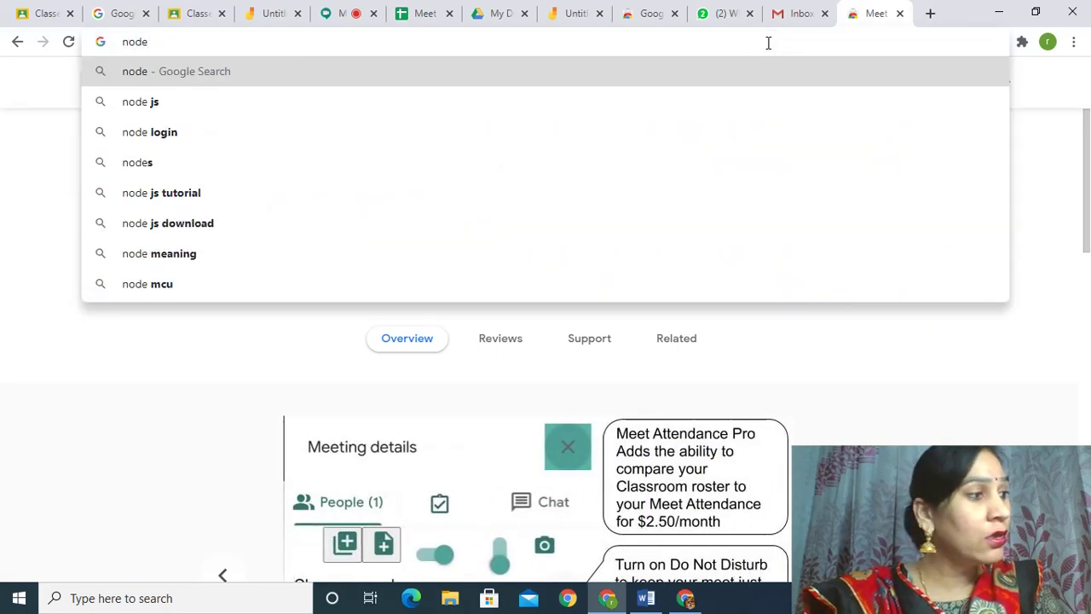
type("re")
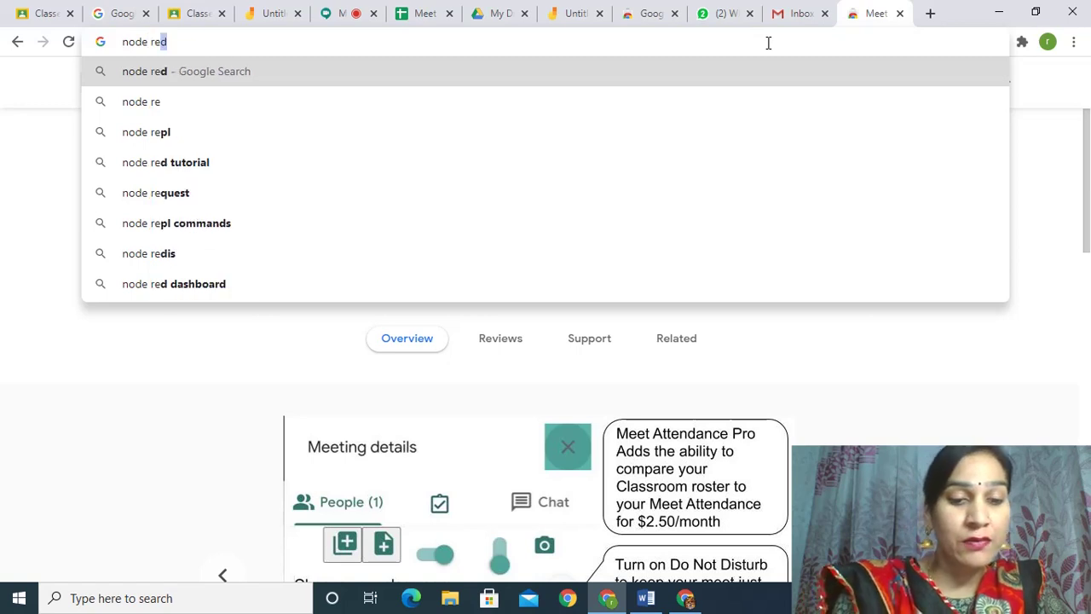
type("action")
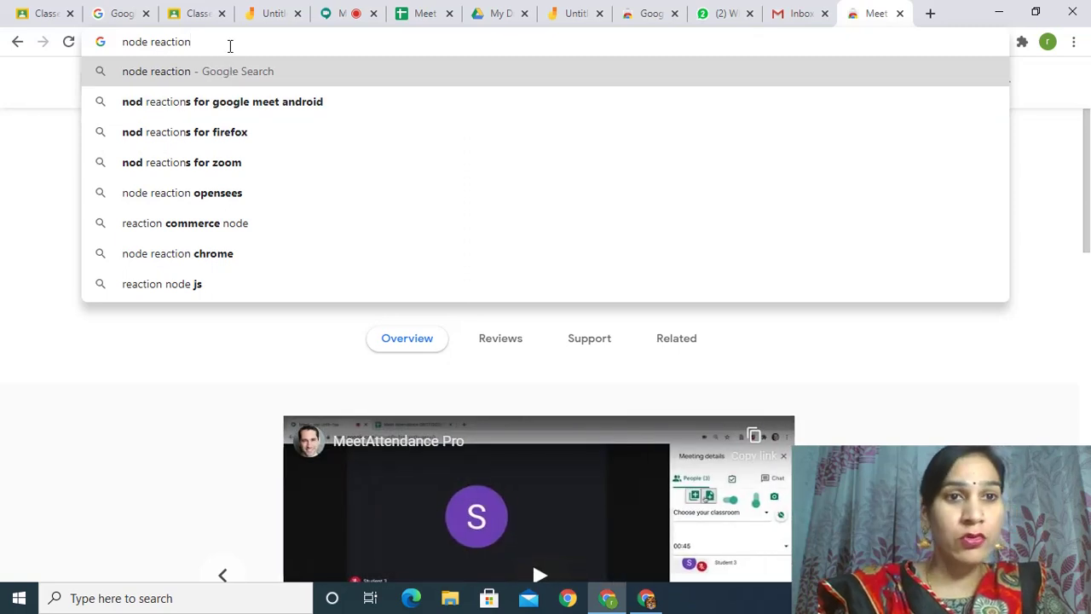
type("for")
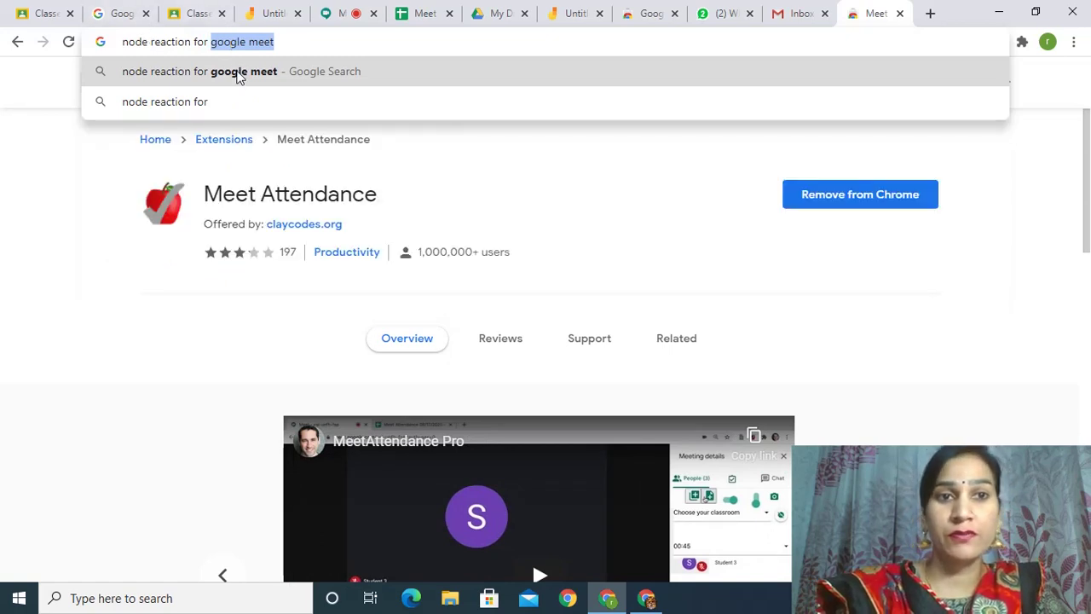
left_click(239, 75)
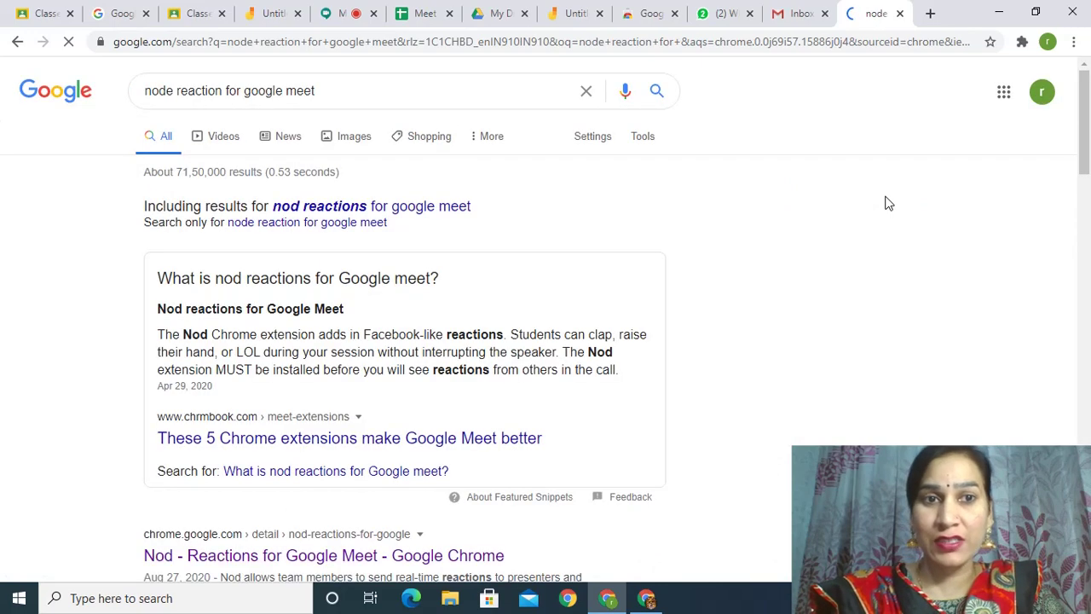
Follow the corrected query "nod reactions for google meet" and open the Chrome Web Store page of Nod - Reactions for Google Meet.
left_click(316, 209)
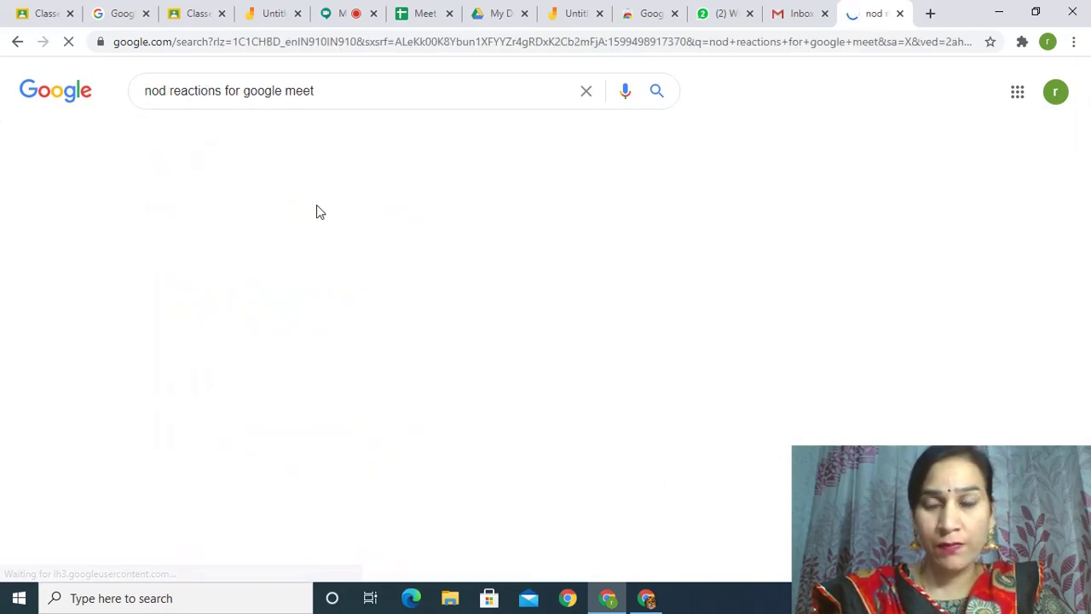
left_click(294, 228)
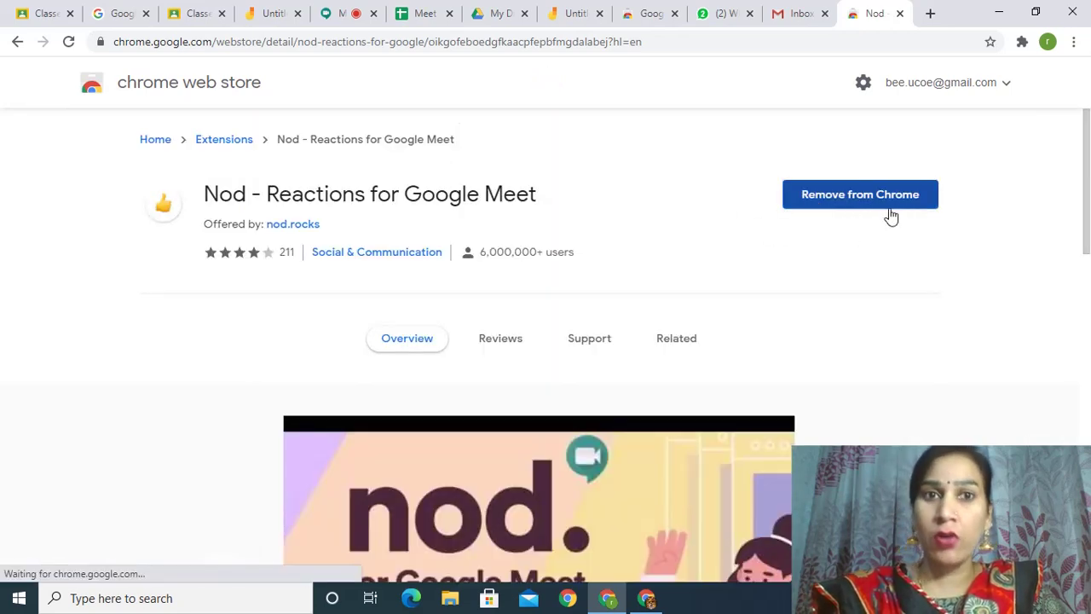
Return to the Meet session and display the emoji reactions that the Nod extension offers.
left_click(345, 15)
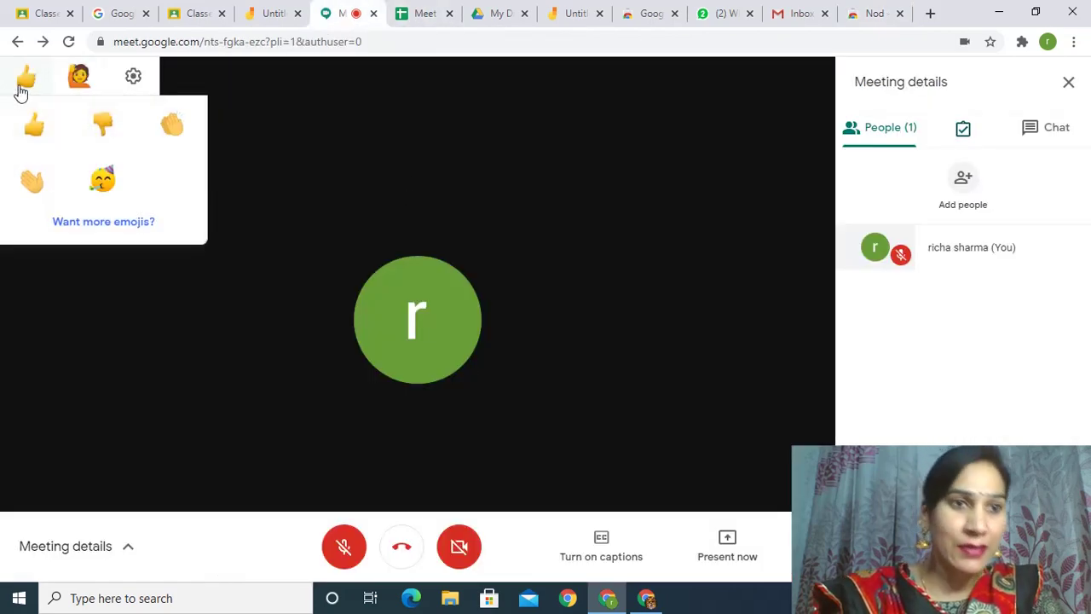
mouse_move(34, 81)
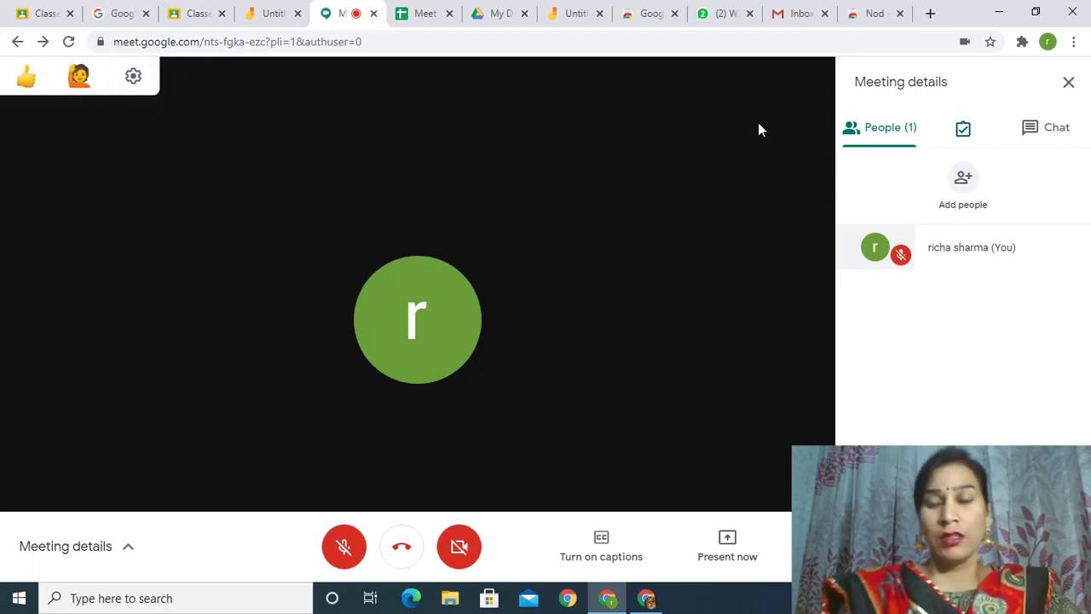
Search Google for "google grid" in a new browser tab.
left_click(930, 14)
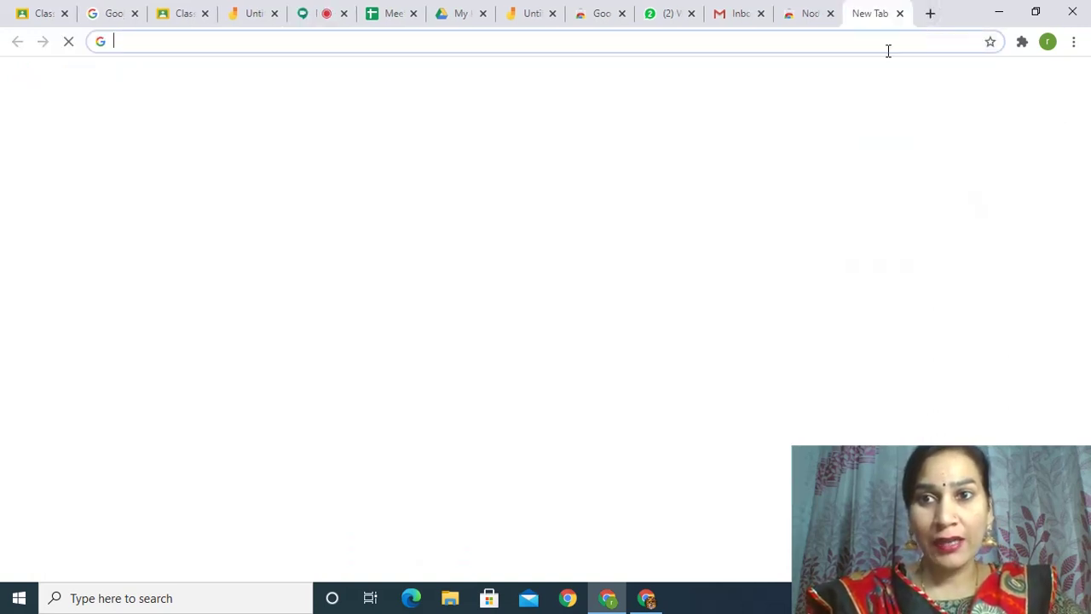
type("g")
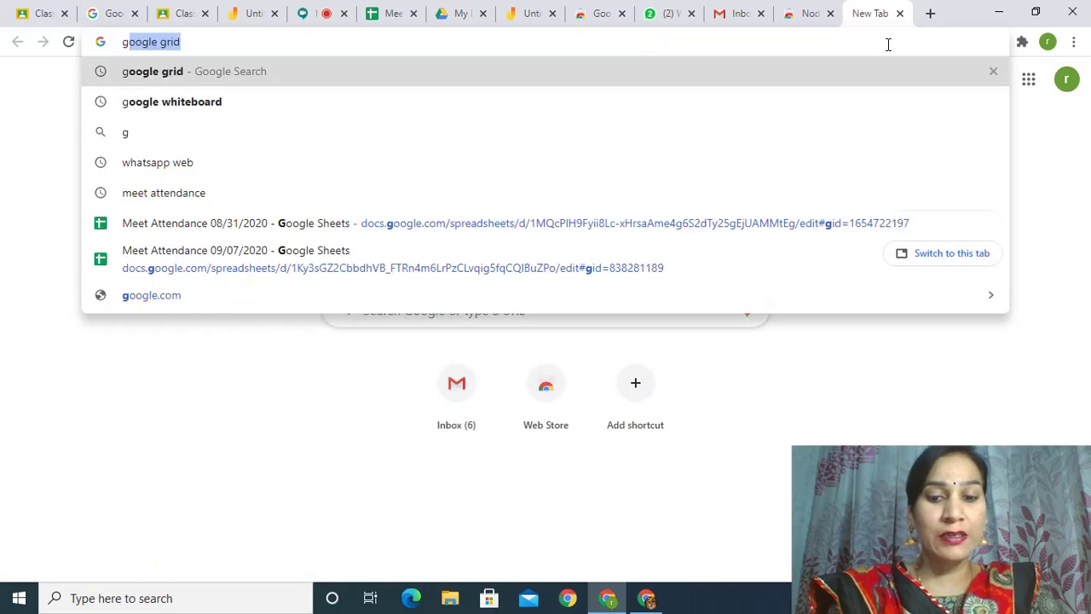
type("ooglr")
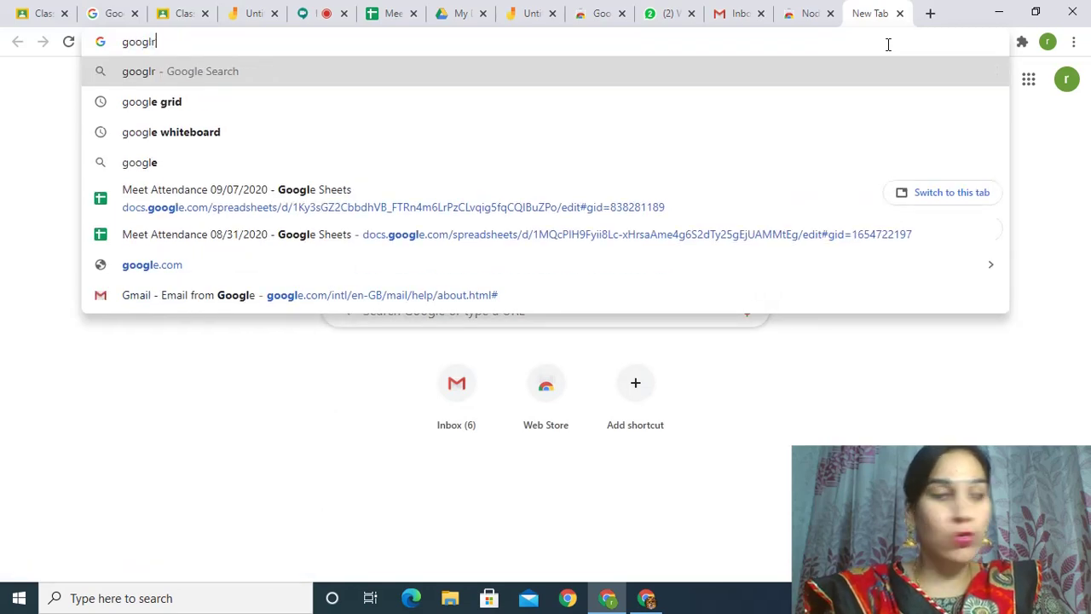
key("BackSpace")
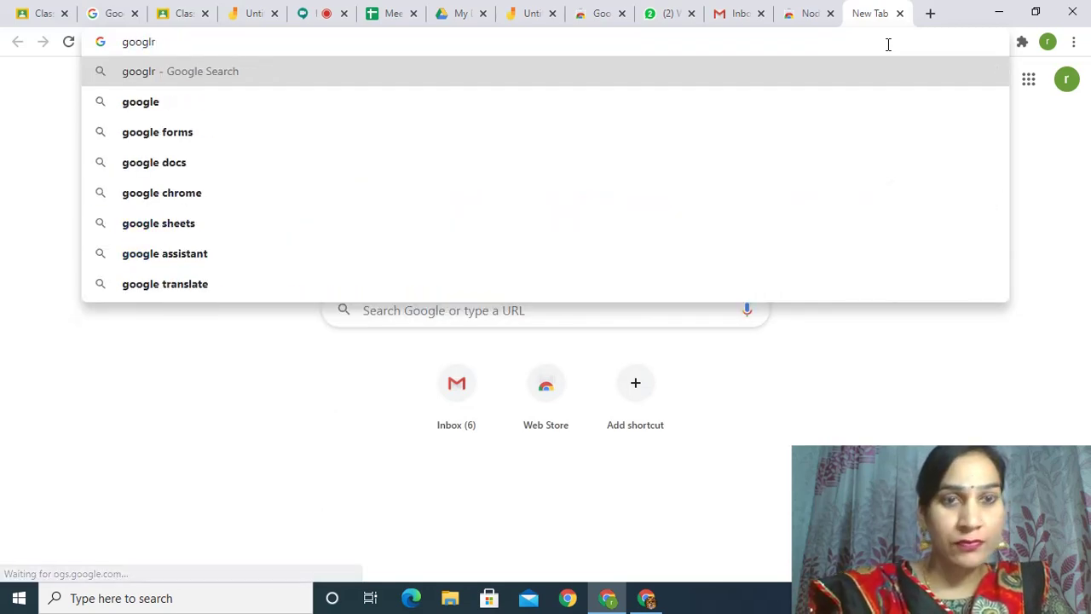
key("ctrl+End")
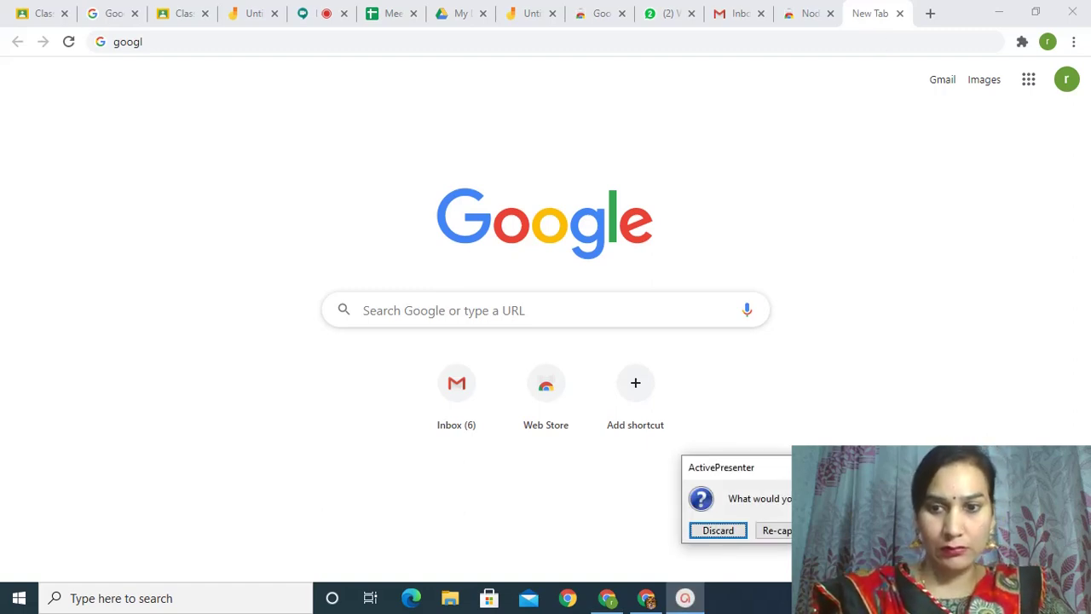
key("Escape")
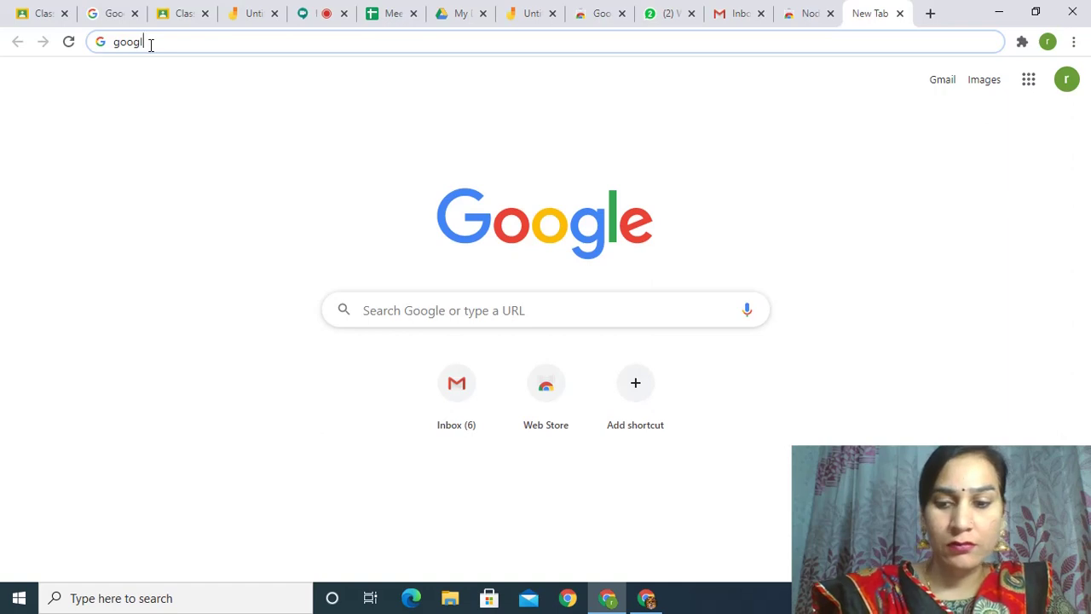
type("e")
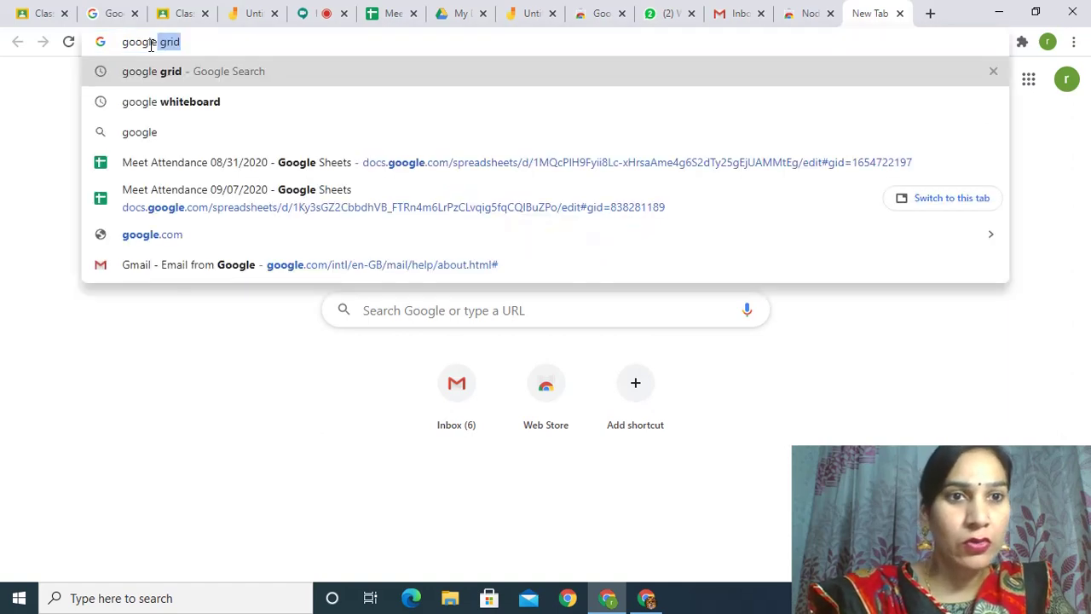
left_click(154, 78)
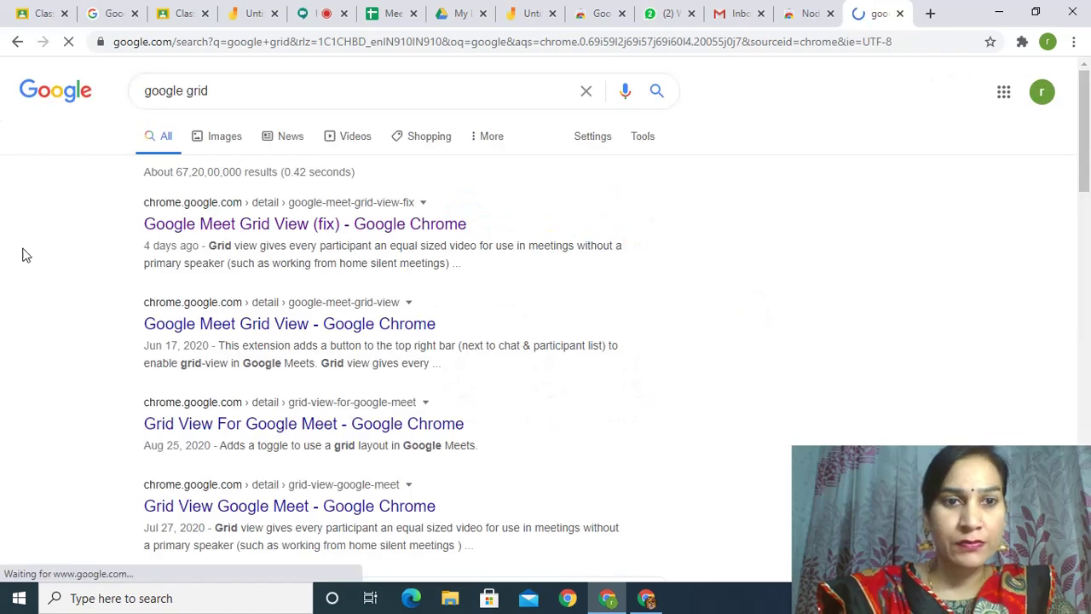
Open the Chrome Web Store page of Google Meet Grid View (fix) and view its sample screenshot of the participant grid.
left_click(182, 229)
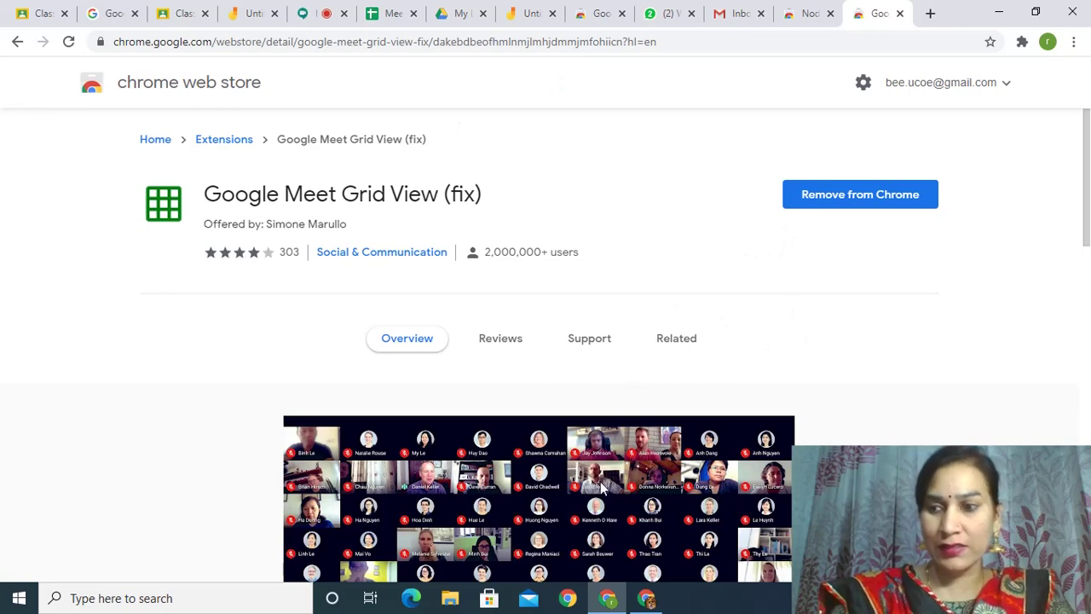
scroll(600, 482, "down", 3)
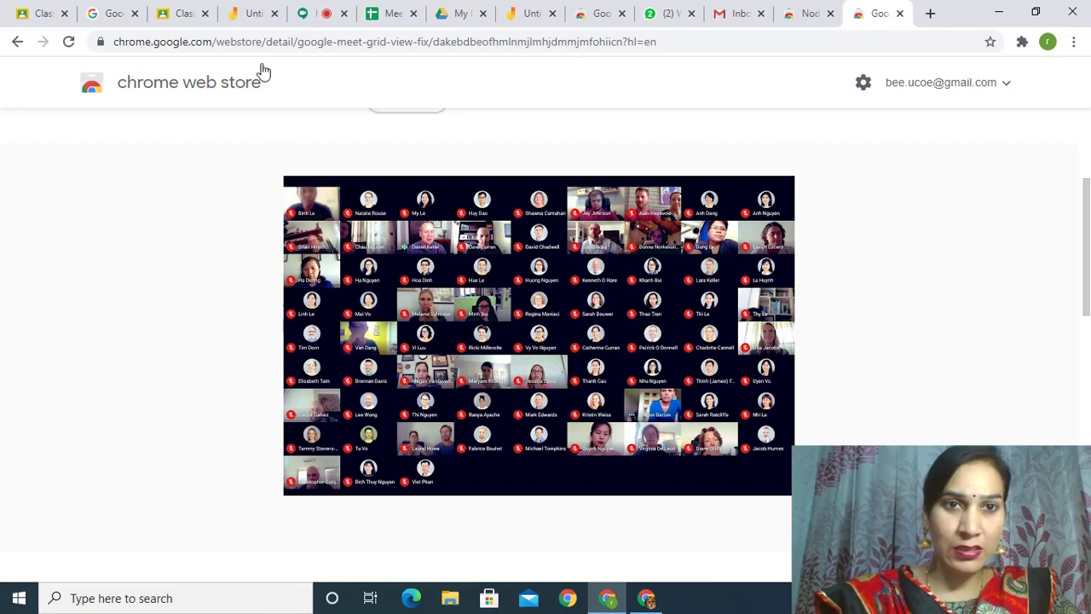
Revisit the Meet session and the Classroom home page, ending on the Untitled Jam whiteboard in Jamboard.
left_click(312, 20)
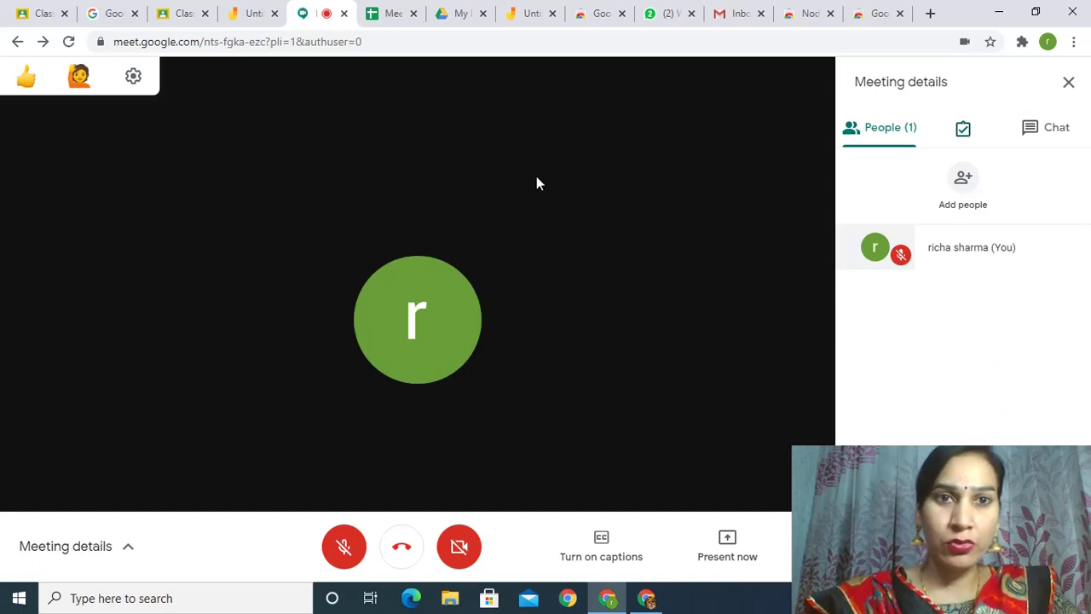
left_click(183, 17)
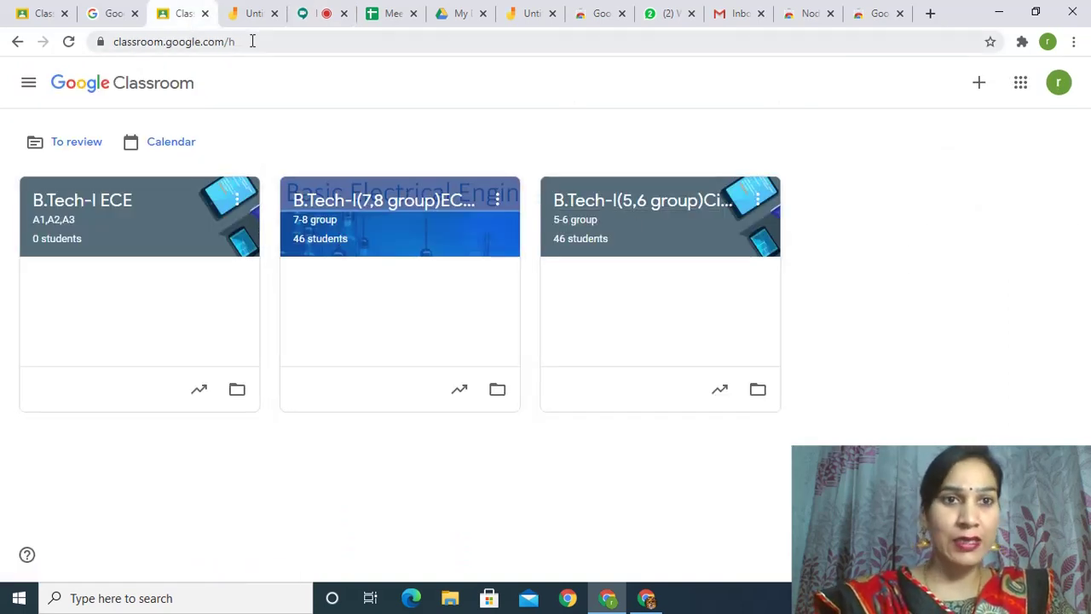
left_click(252, 14)
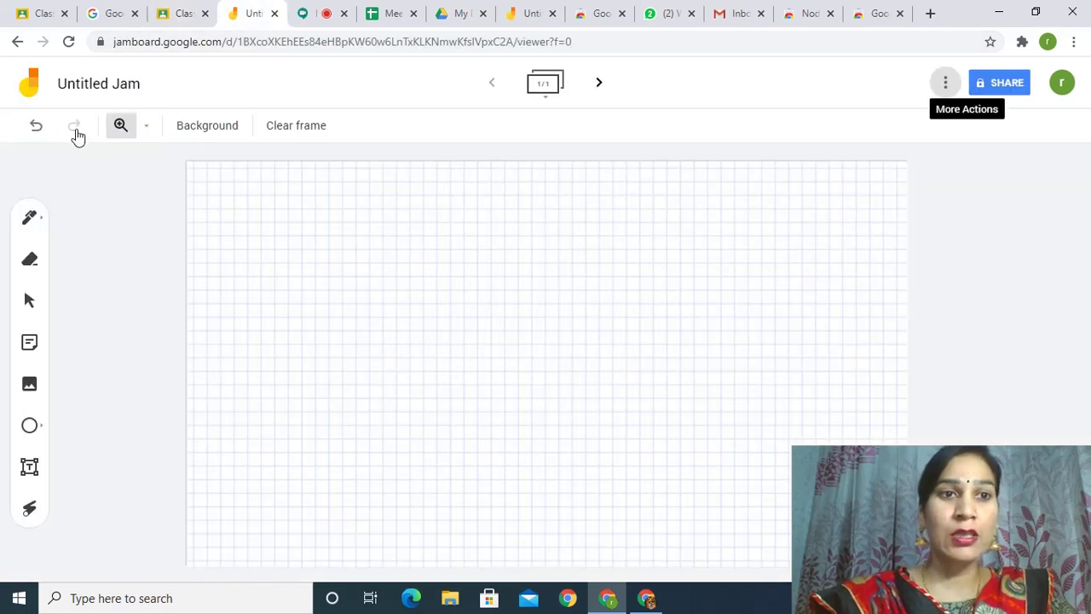